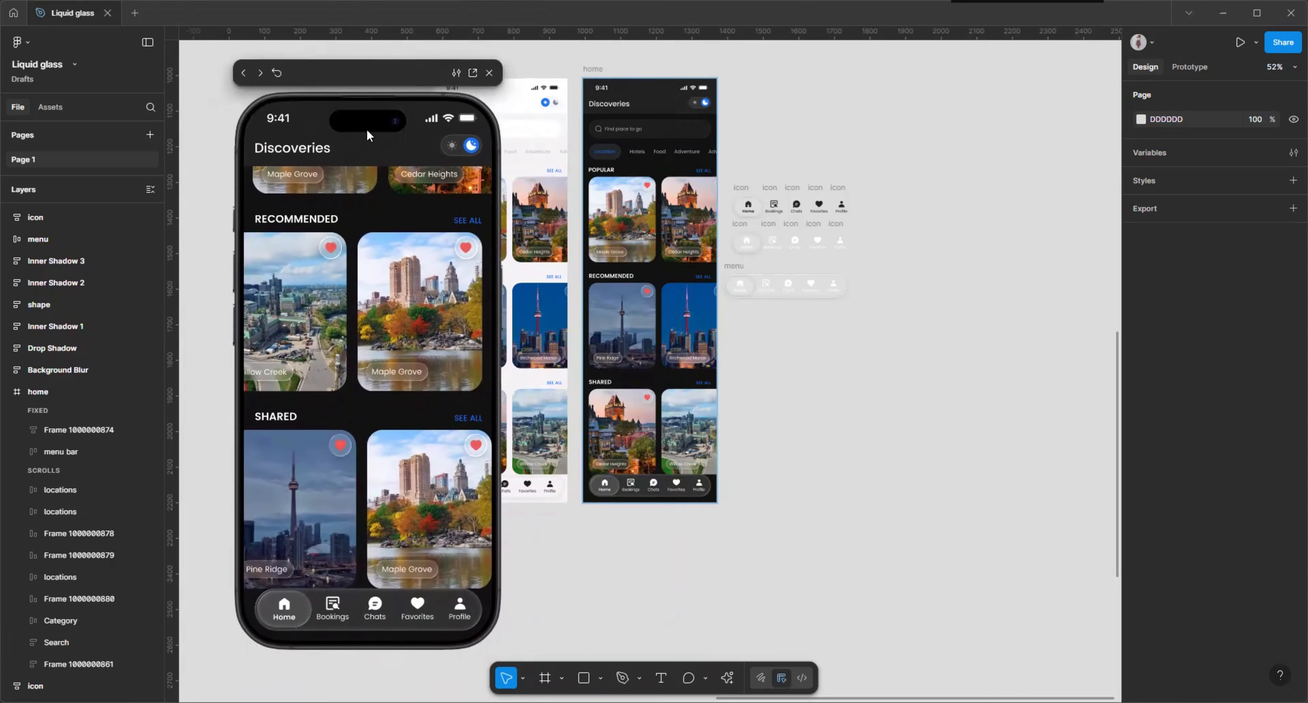
# - Examine the glass menu bar on the dark home screen alongside the phone prototype preview
pyautogui.scroll(5, 711, 523)
pyautogui.scroll(1, 619, 473)
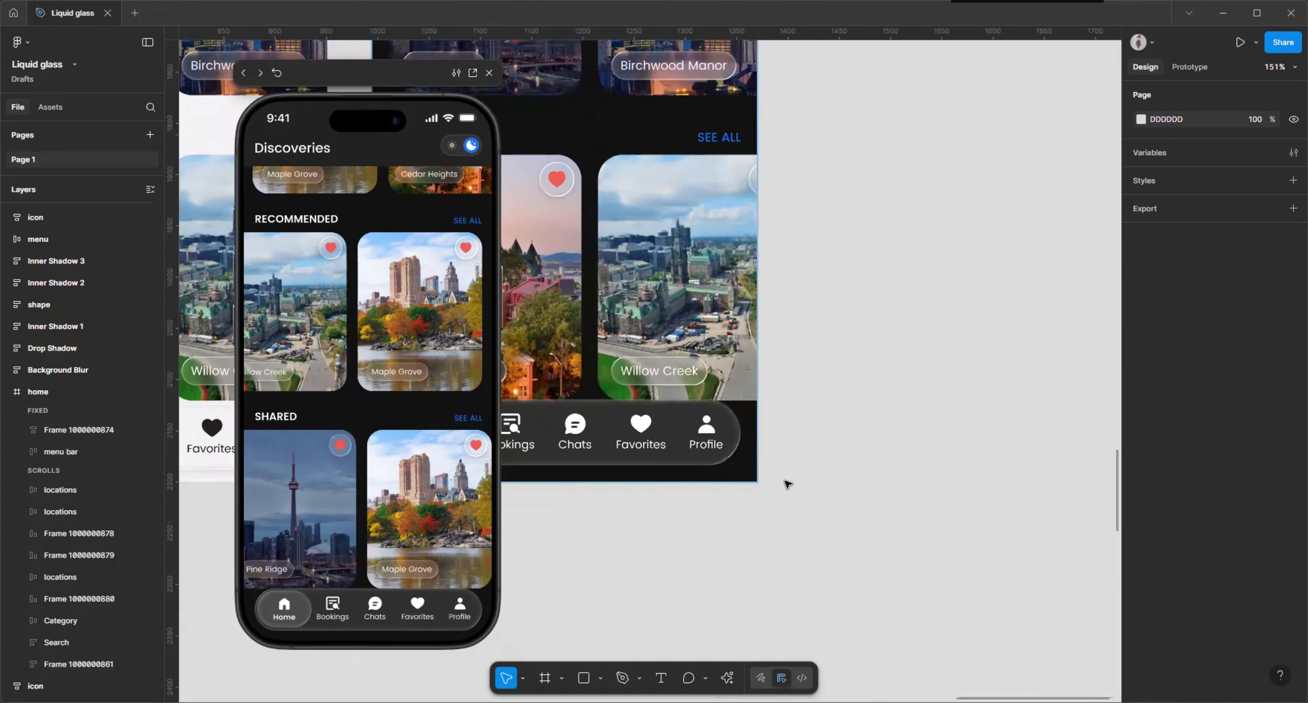
pyautogui.scroll(-4, 786, 491)
pyautogui.scroll(1, 530, 370)
pyautogui.scroll(2, 551, 414)
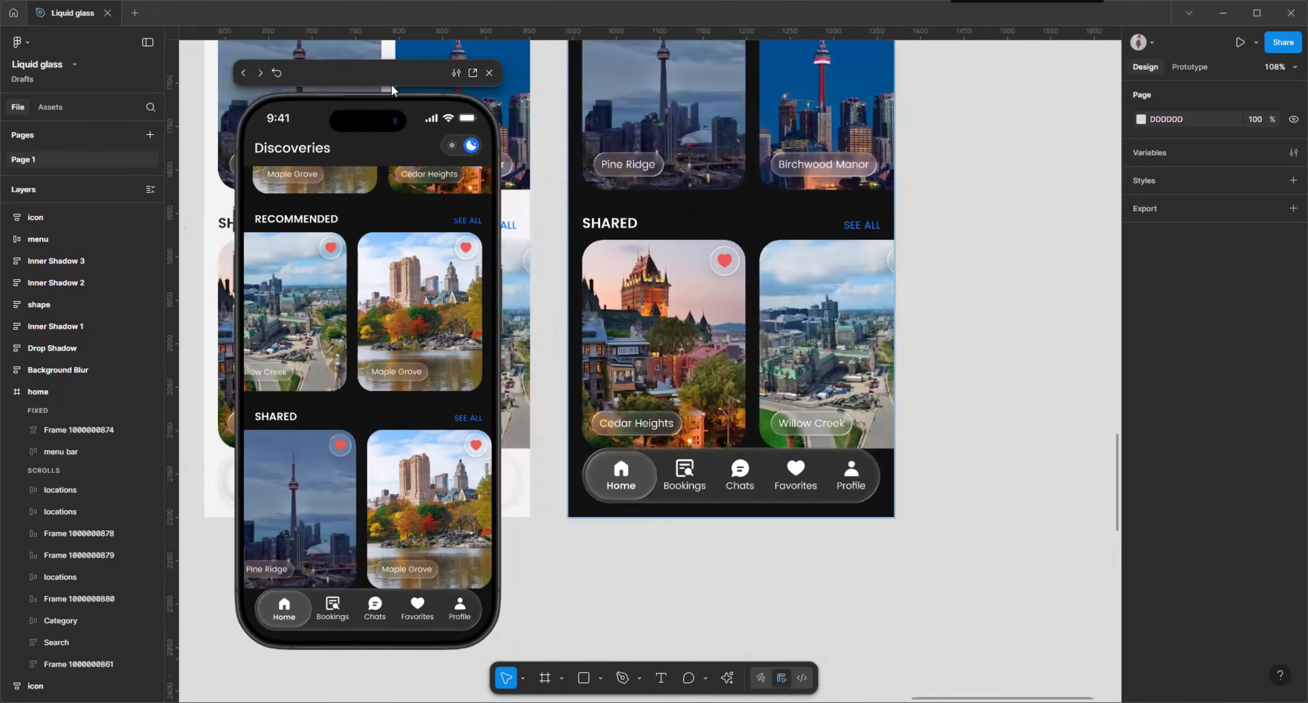
pyautogui.moveTo(394, 77)
pyautogui.mouseDown()
pyautogui.moveTo(544, 75)
pyautogui.moveTo(376, 79)
pyautogui.mouseUp()
pyautogui.scroll(2, 860, 432)
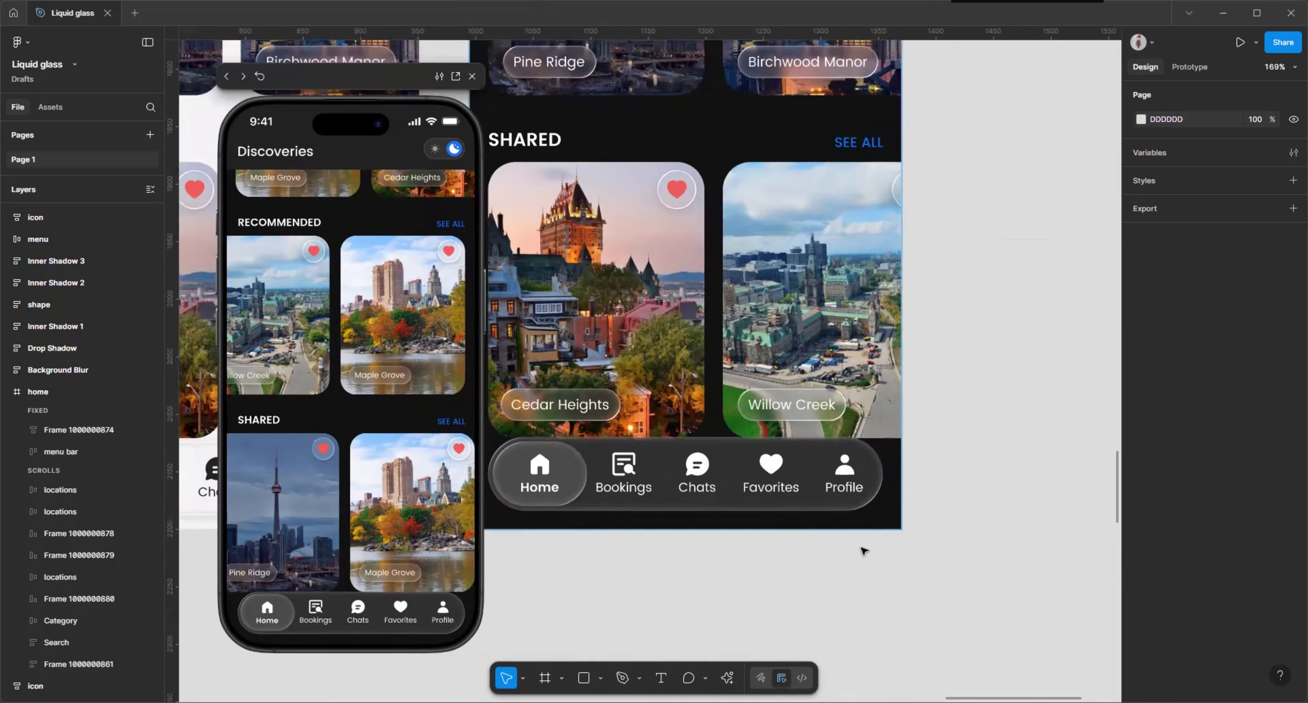
pyautogui.scroll(-4, 860, 432)
pyautogui.scroll(2, 869, 531)
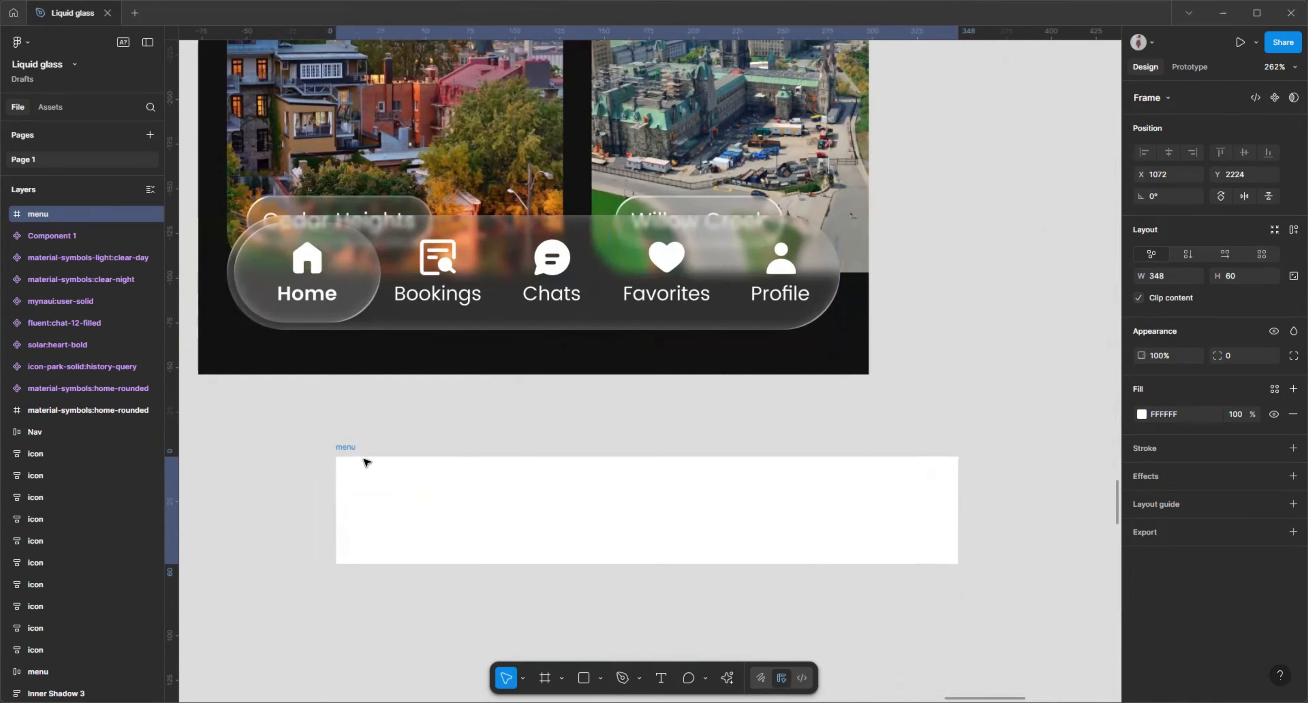
# - Reposition the white menu frame beneath the dark home screen and narrow it to 343 wide
pyautogui.scroll(-5, 564, 470)
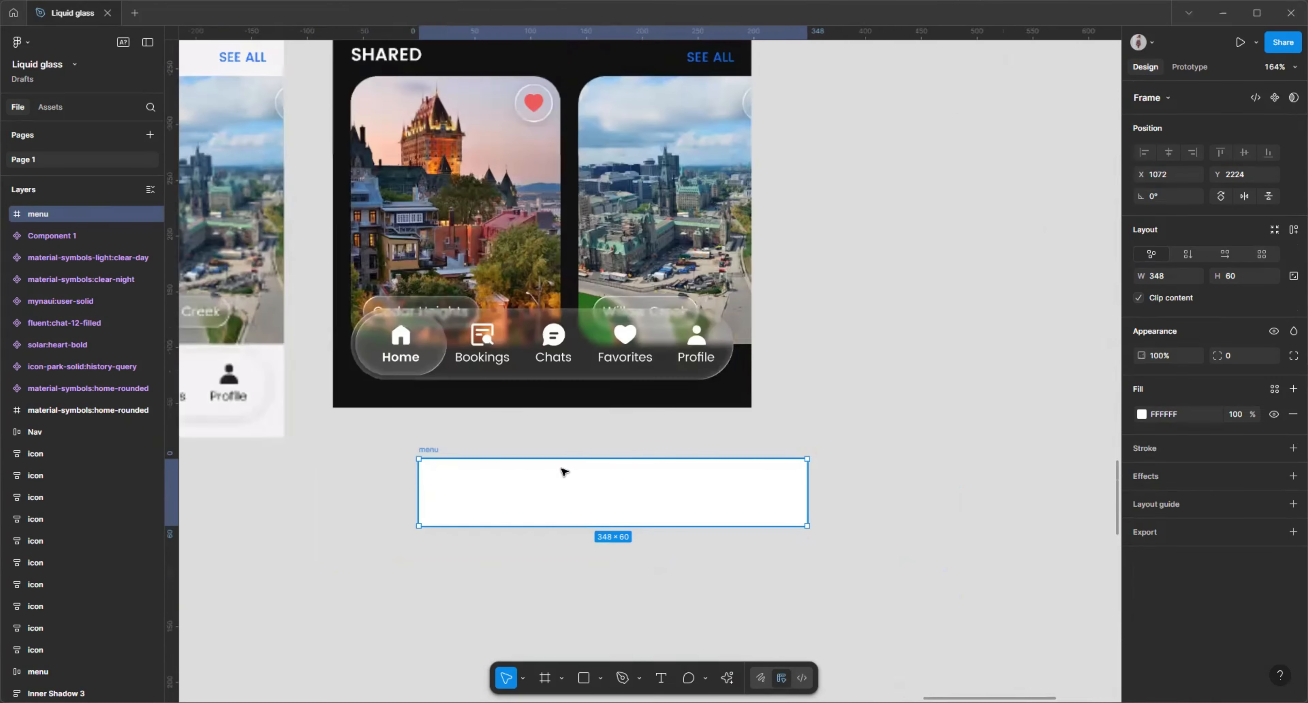
pyautogui.moveTo(462, 450); pyautogui.dragTo(433, 462)
pyautogui.scroll(3, 432, 461)
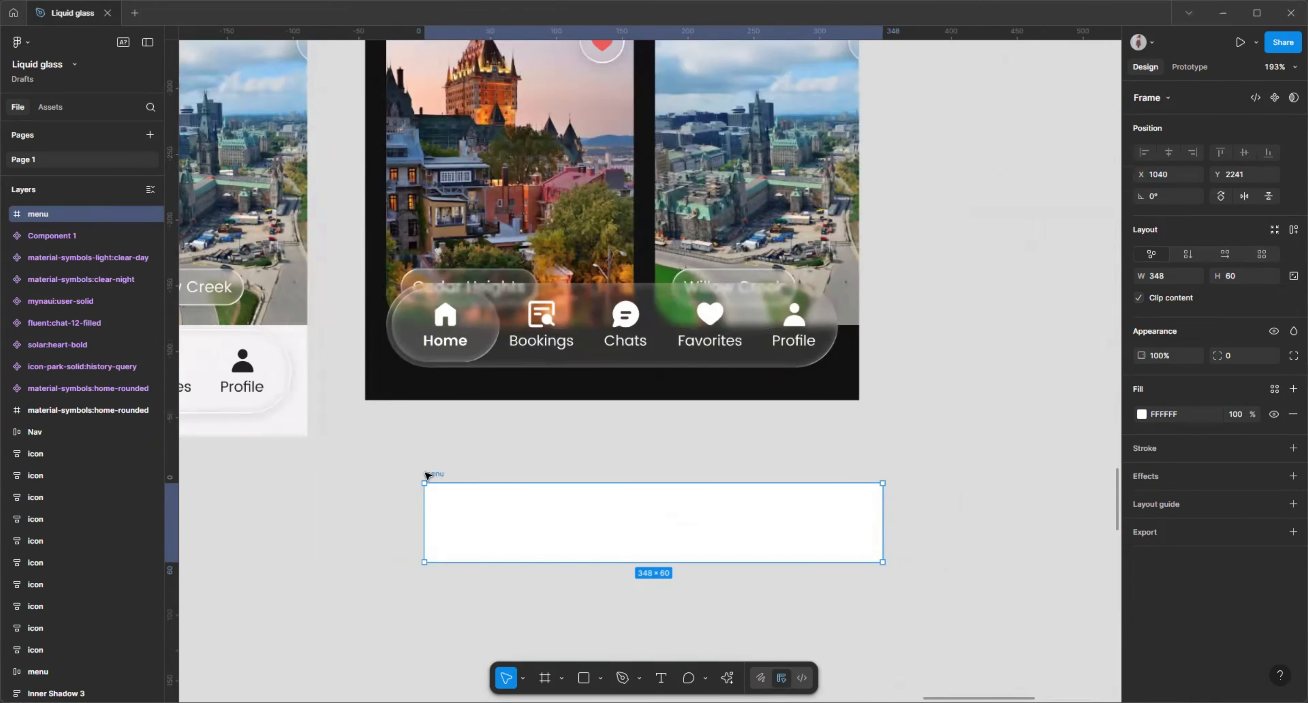
pyautogui.scroll(-2, 472, 458)
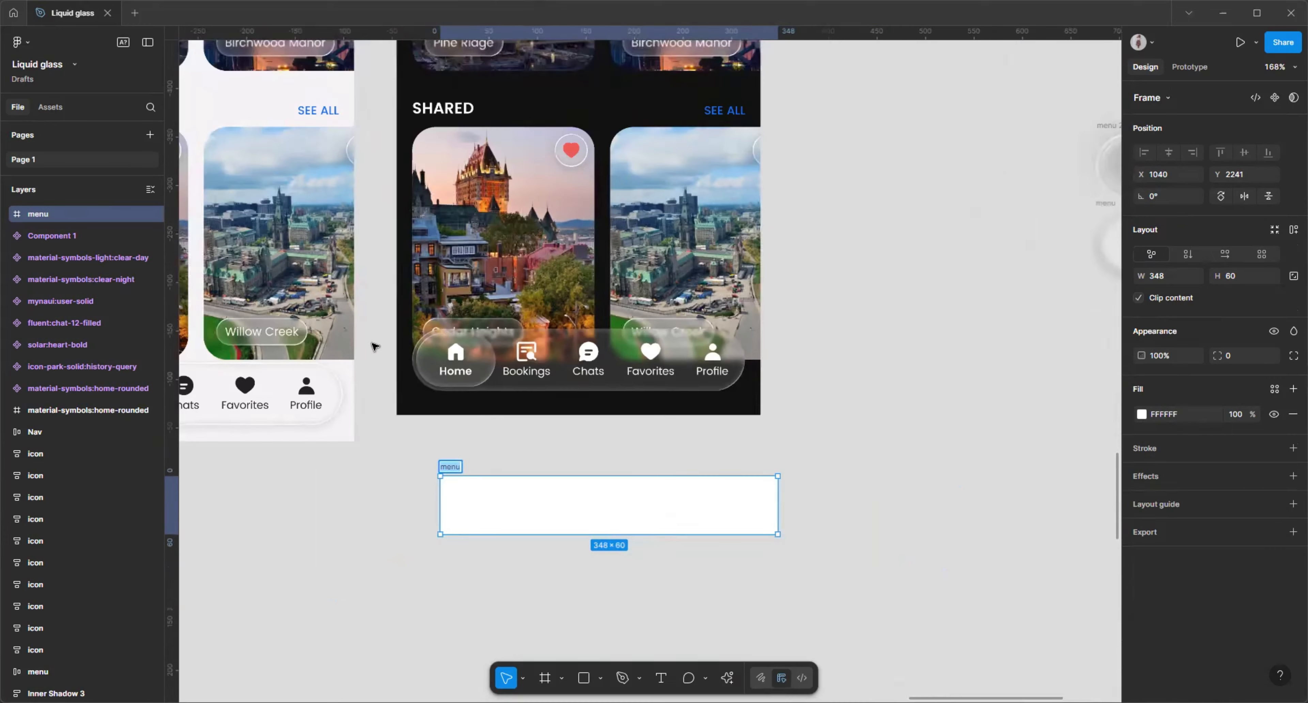
pyautogui.click(484, 448)
pyautogui.click(459, 466)
pyautogui.scroll(1, 553, 486)
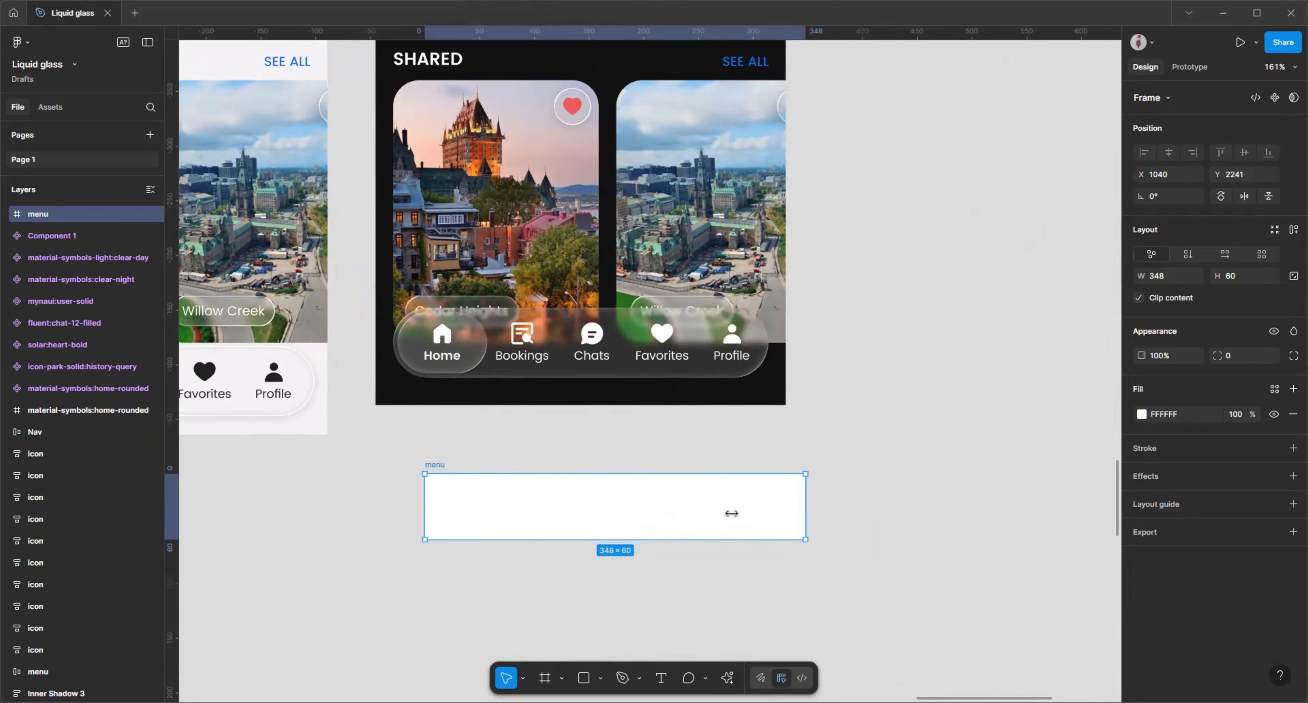
pyautogui.moveTo(731, 513)
pyautogui.mouseDown()
pyautogui.moveTo(502, 509)
pyautogui.moveTo(736, 502)
pyautogui.mouseUp()
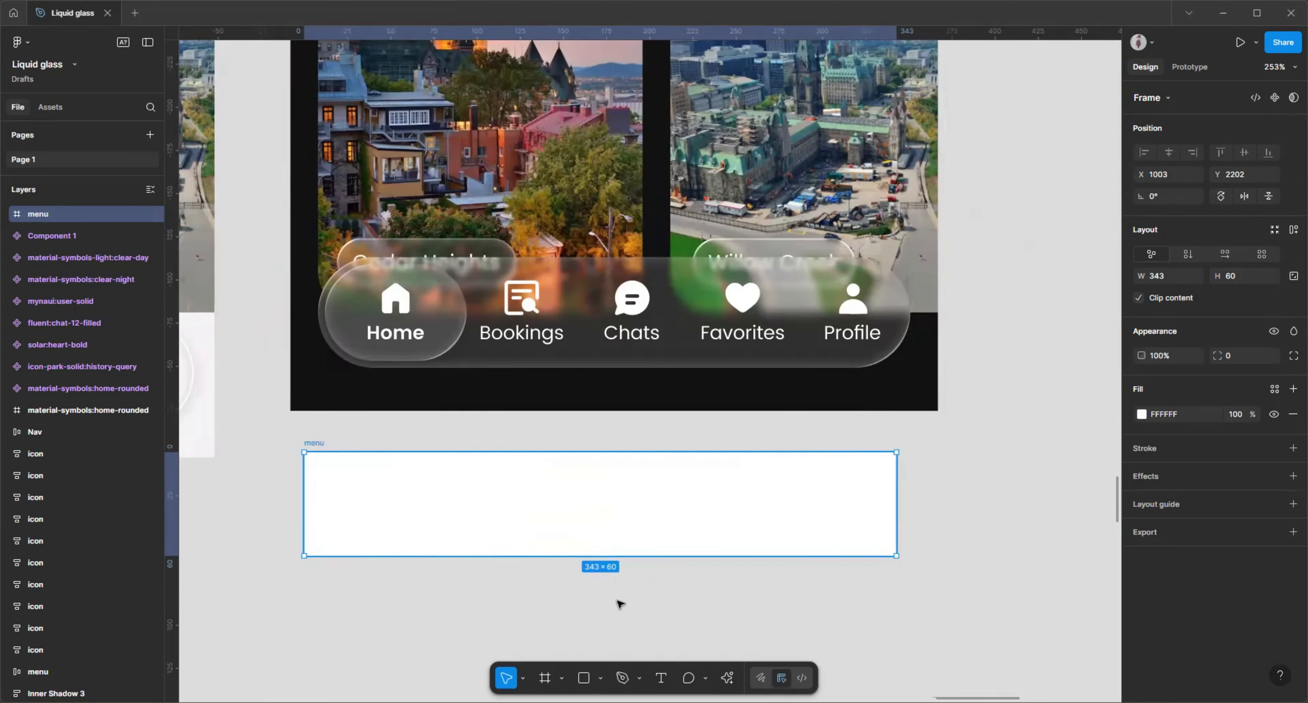
# - Inspect the progressive background blur settings of the existing menu bar on the dark home screen
pyautogui.scroll(-3, 619, 604)
pyautogui.click(691, 442)
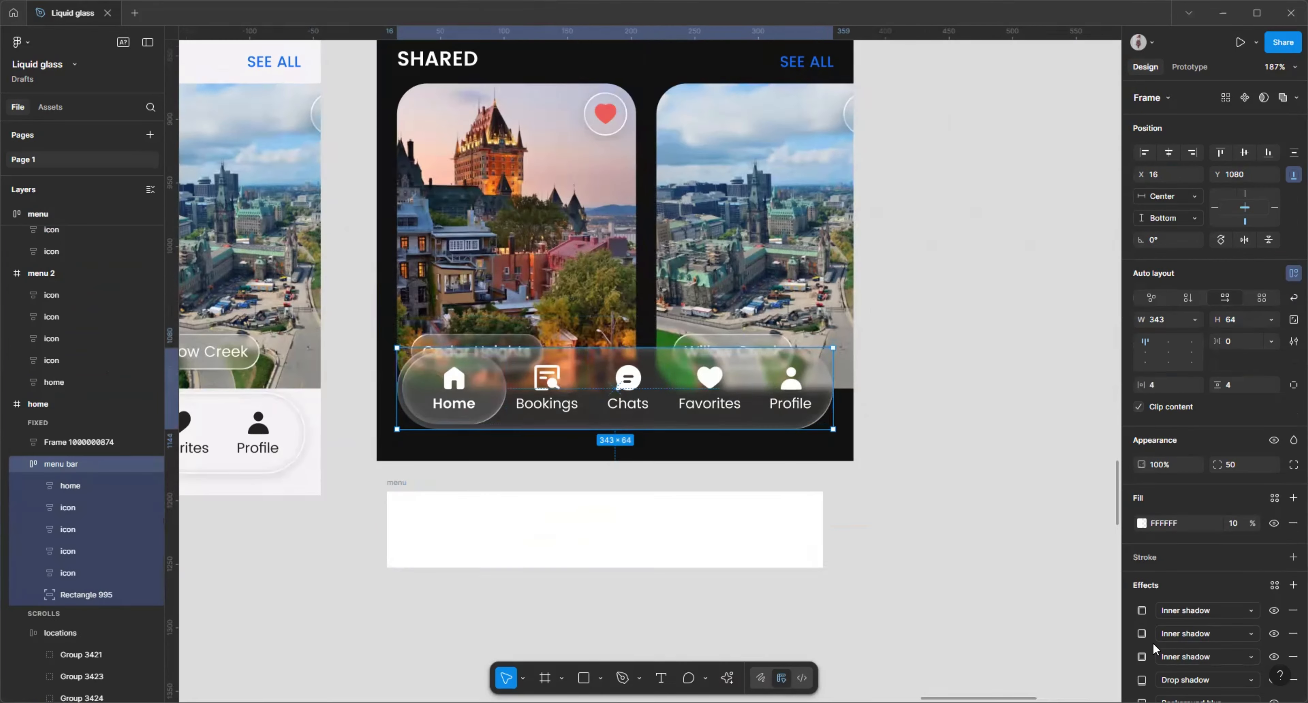
pyautogui.scroll(-3, 1213, 355)
pyautogui.click(1142, 491)
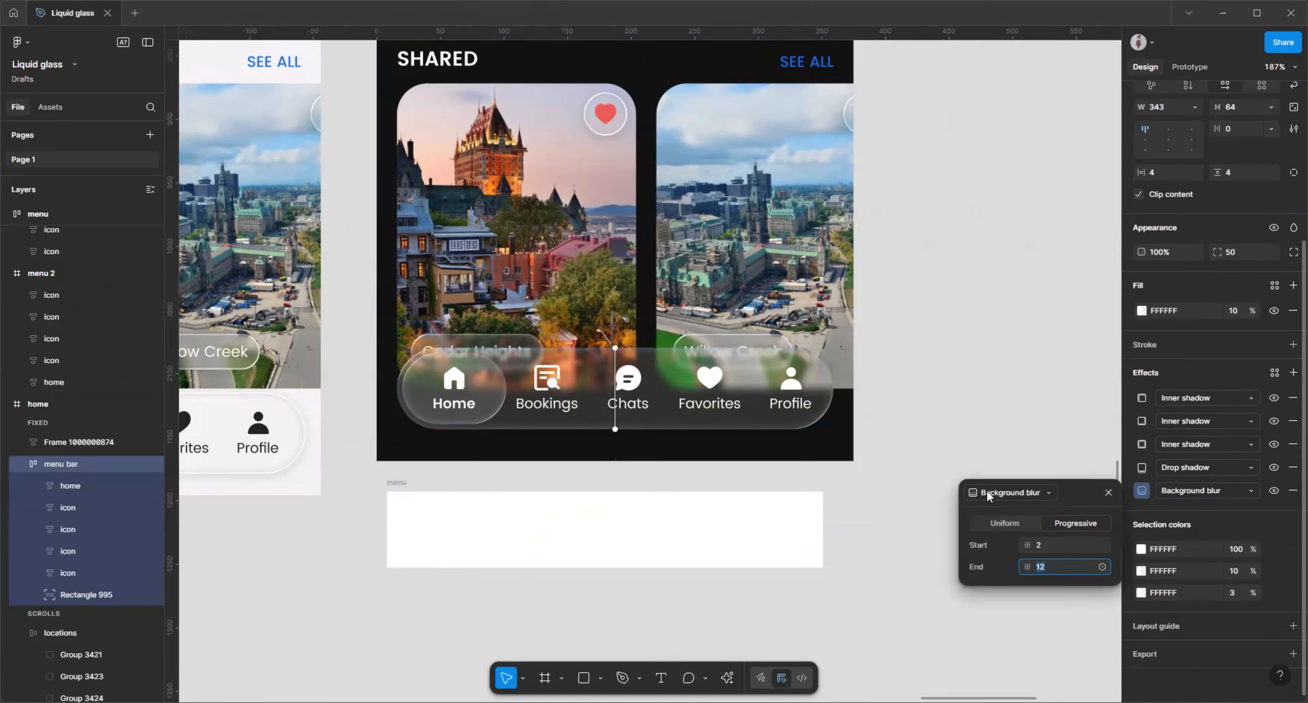
pyautogui.press('Escape')
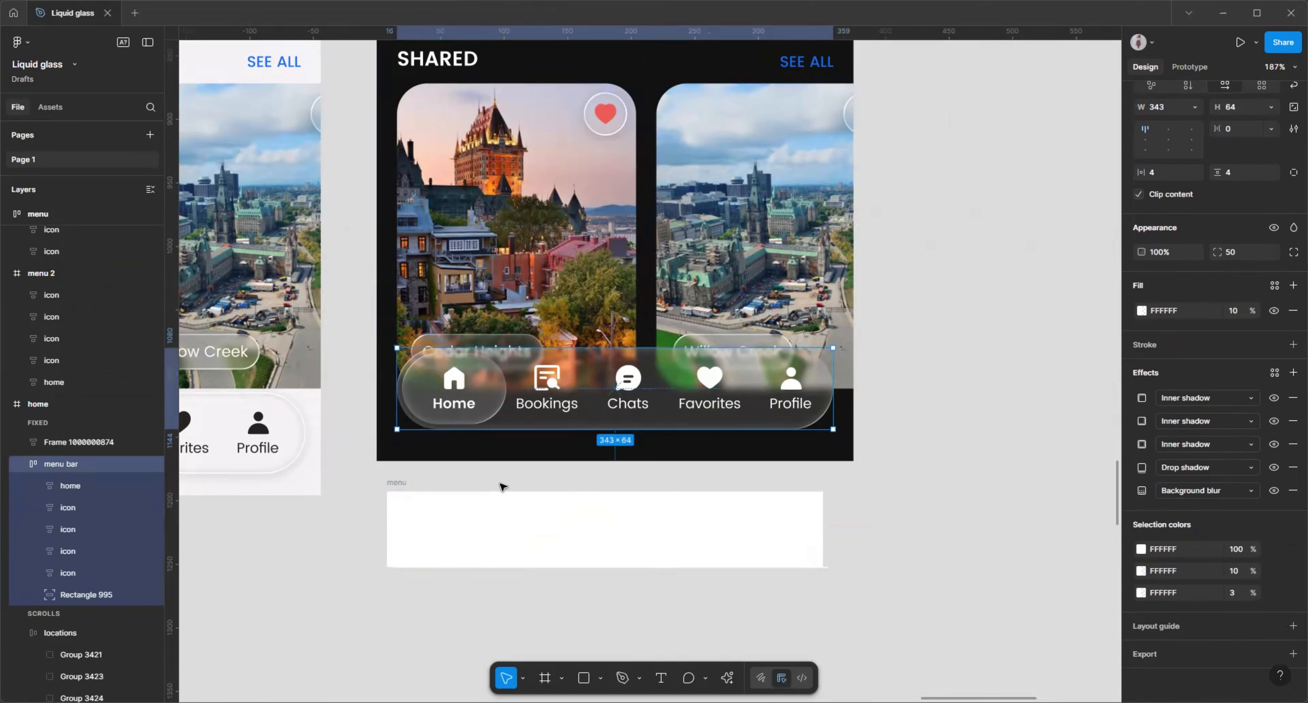
pyautogui.click(406, 482)
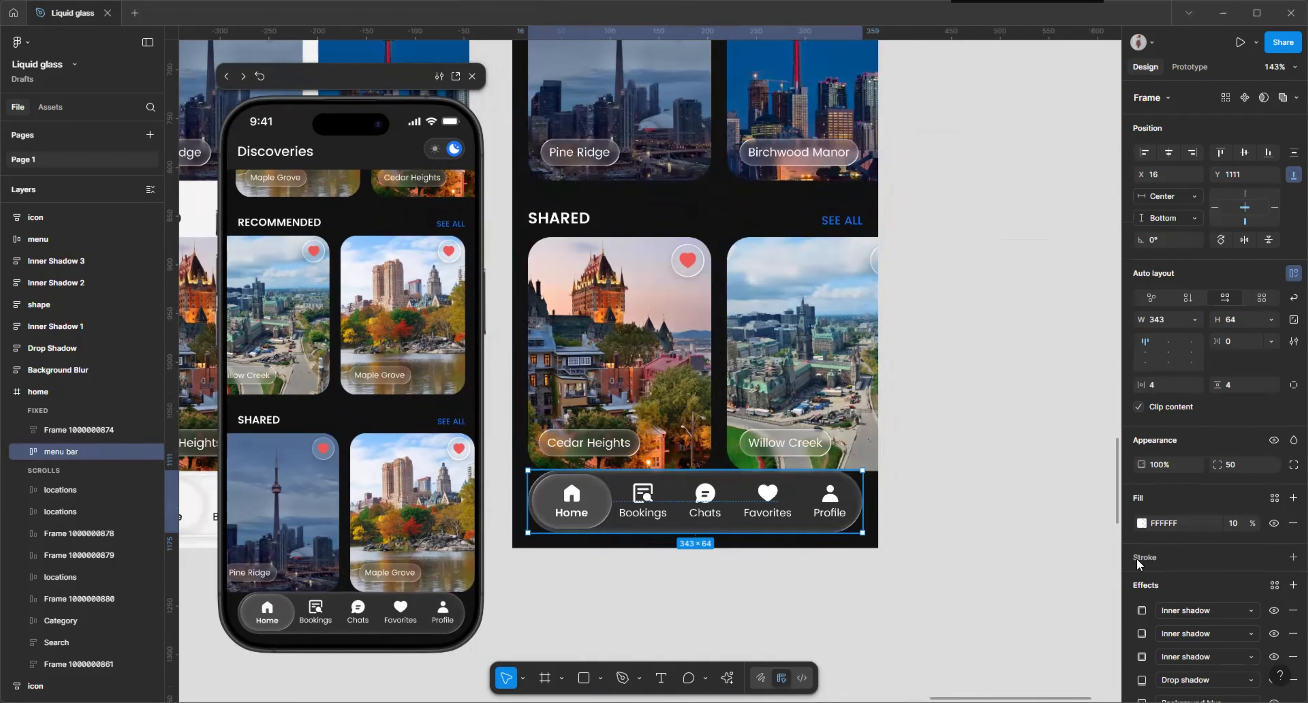
# - Review the existing menu bar's effects, including its background blur, drop shadow and inner shadow settings
pyautogui.scroll(-4, 1137, 558)
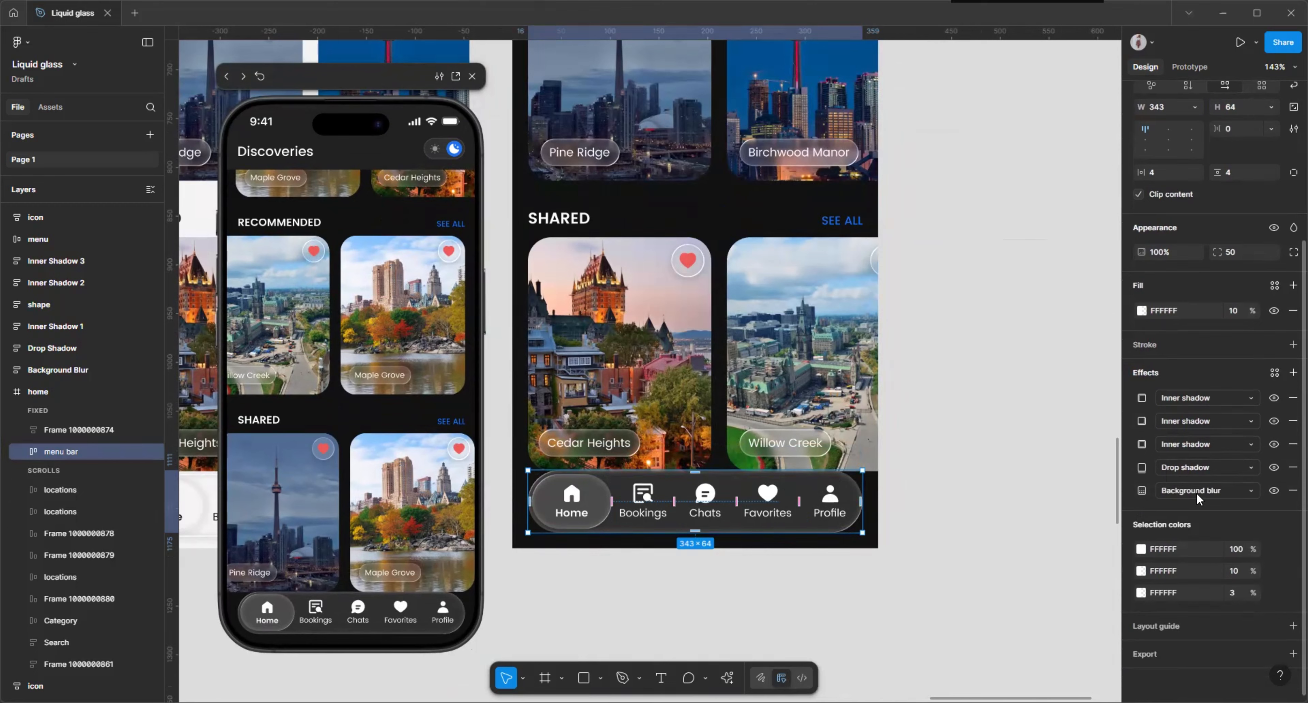
pyautogui.click(1141, 491)
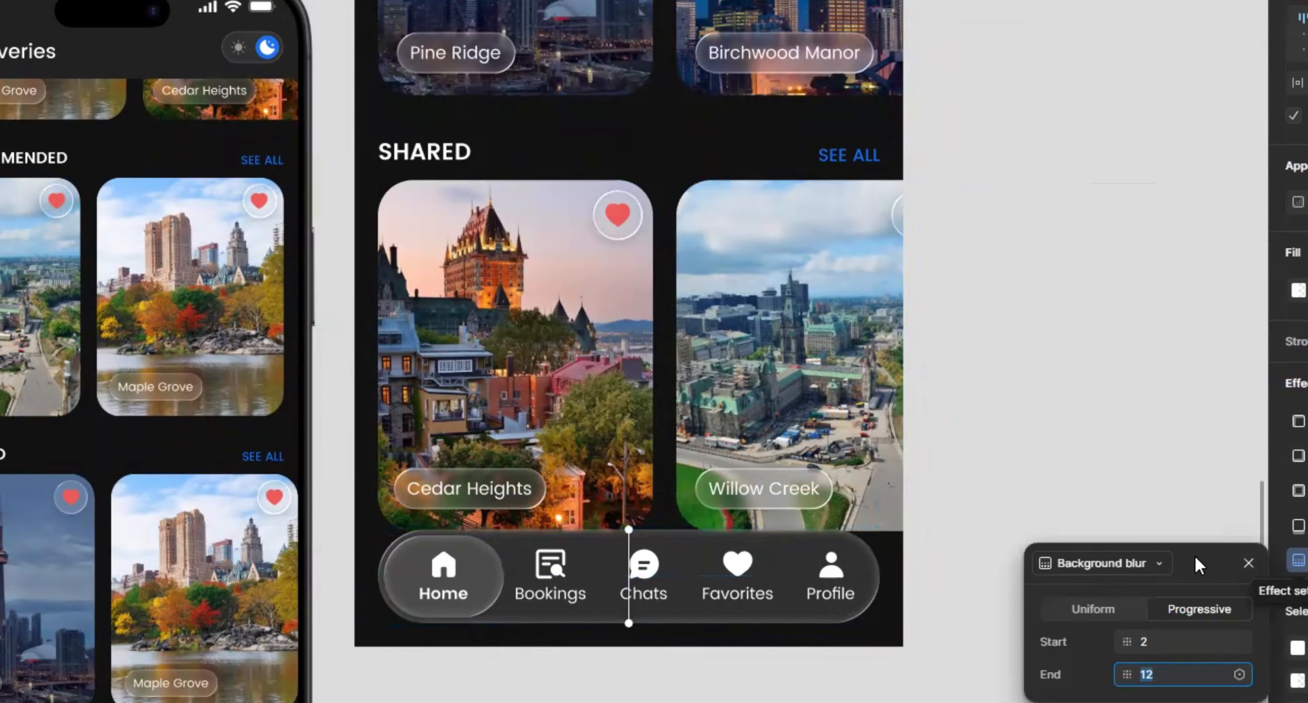
pyautogui.moveTo(1061, 366); pyautogui.dragTo(765, 386)
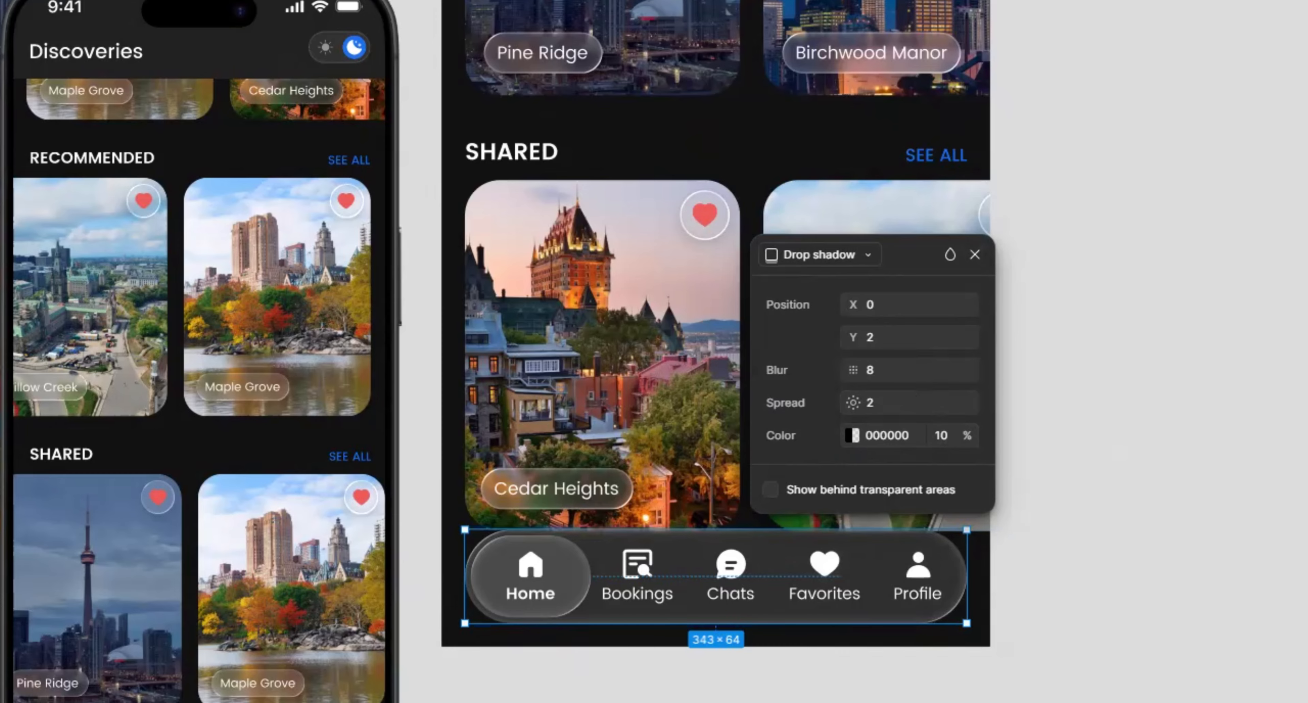
pyautogui.click(1141, 444)
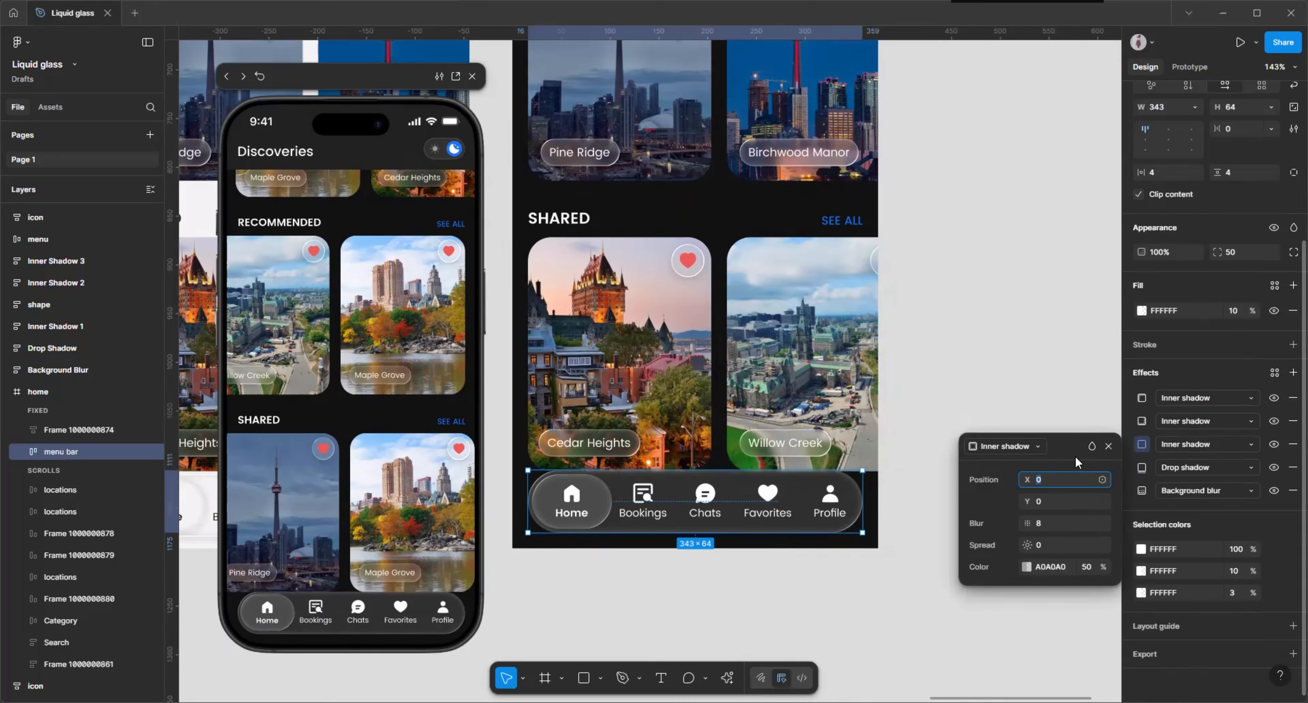
pyautogui.moveTo(1068, 455); pyautogui.dragTo(837, 275)
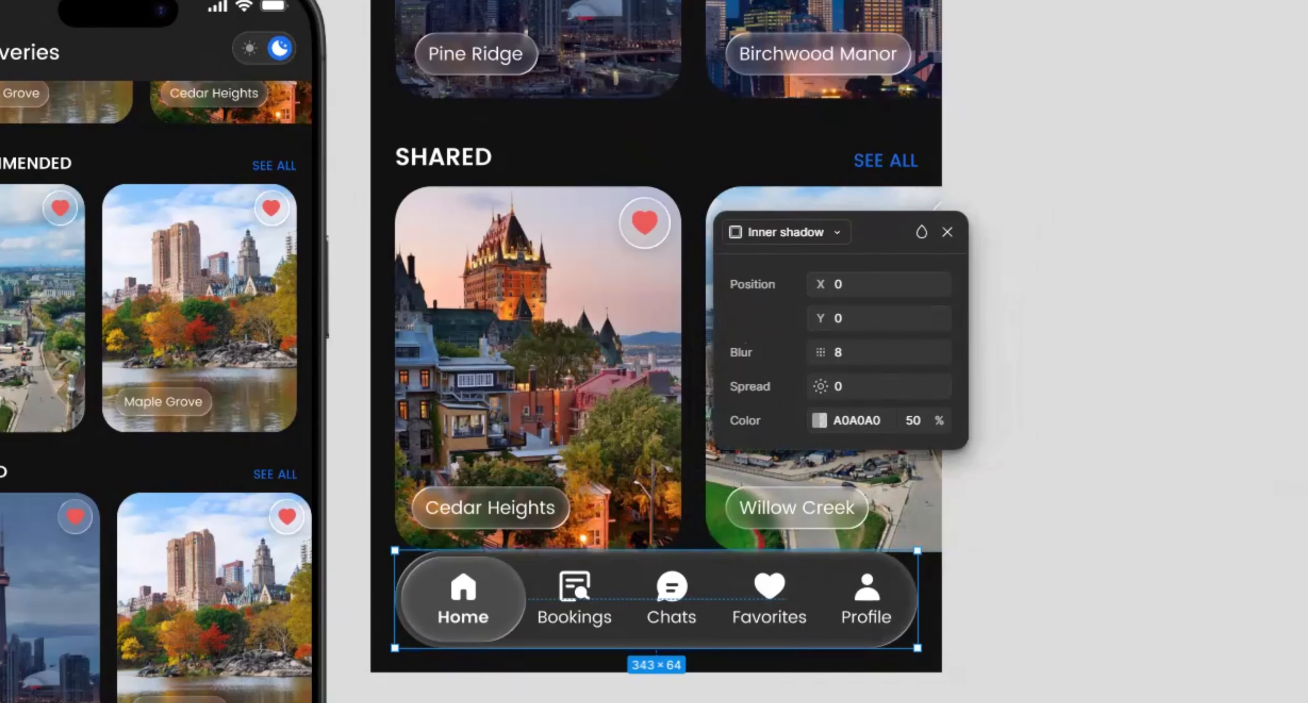
pyautogui.click(1142, 421)
pyautogui.moveTo(1048, 423); pyautogui.dragTo(767, 275)
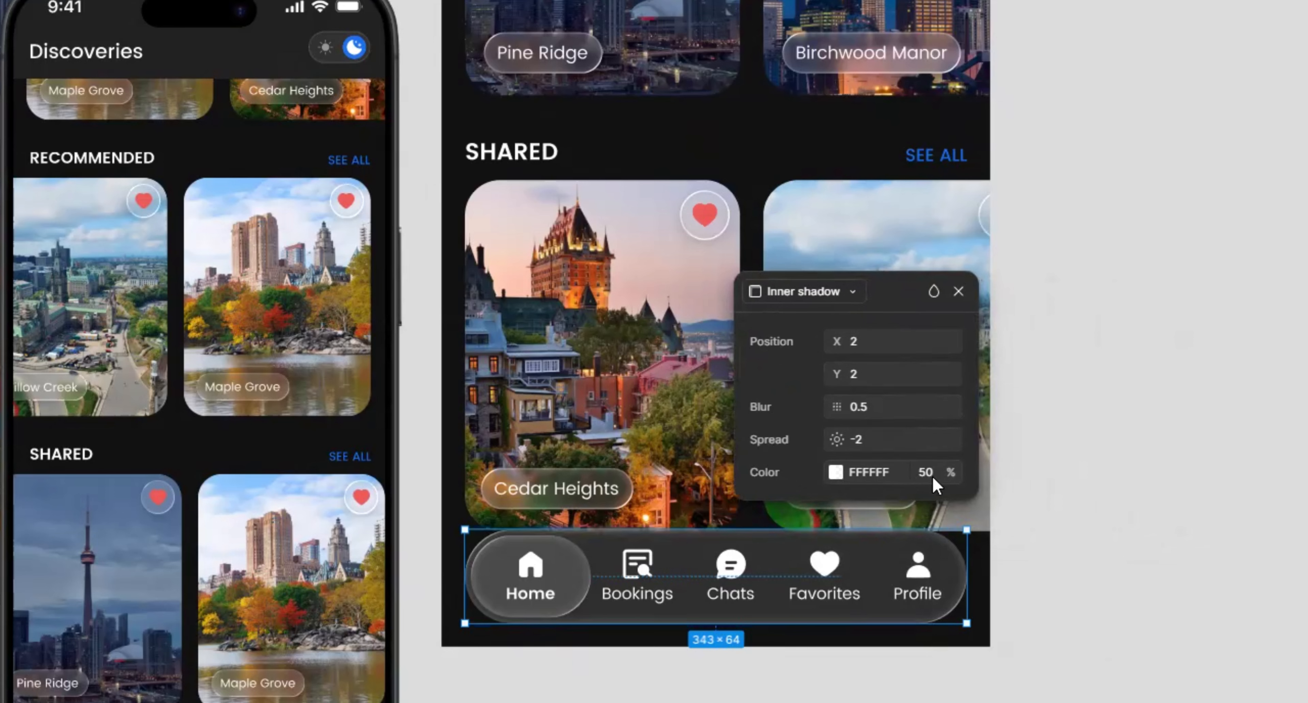
pyautogui.click(958, 292)
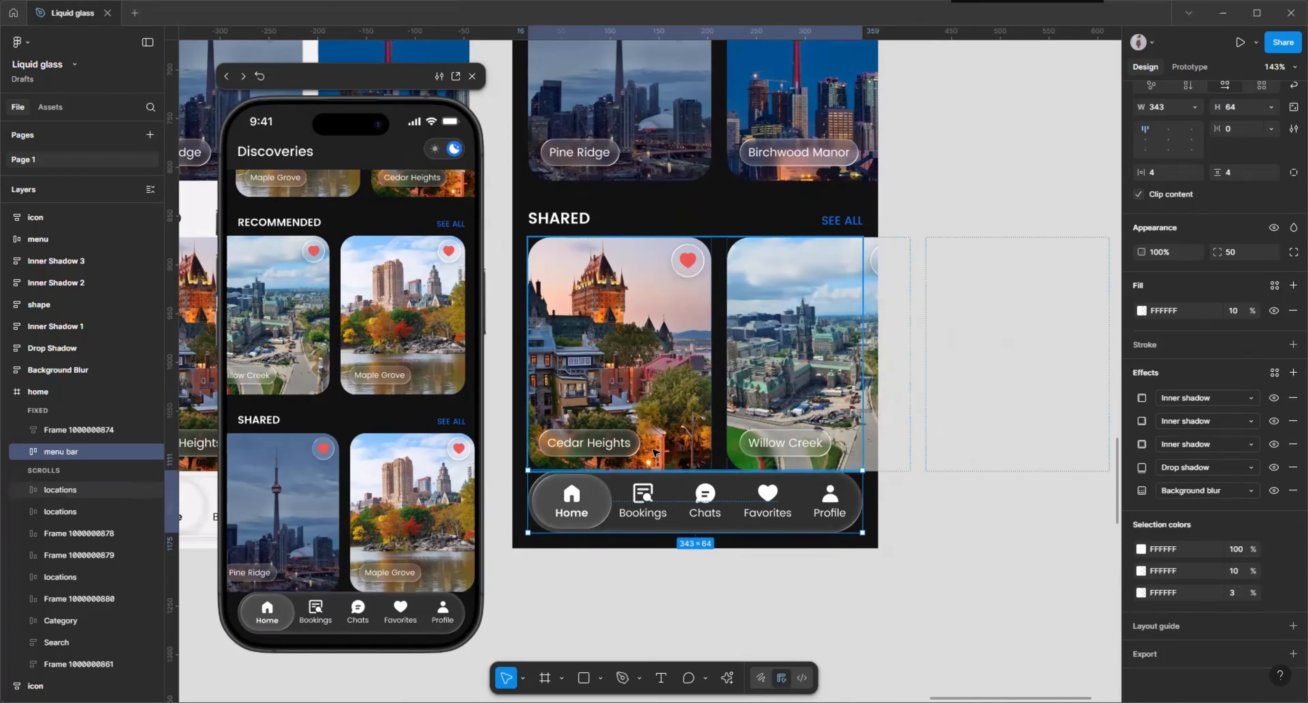
# - Set the white menu frame's fill opacity to 3%
pyautogui.scroll(-5, 754, 458)
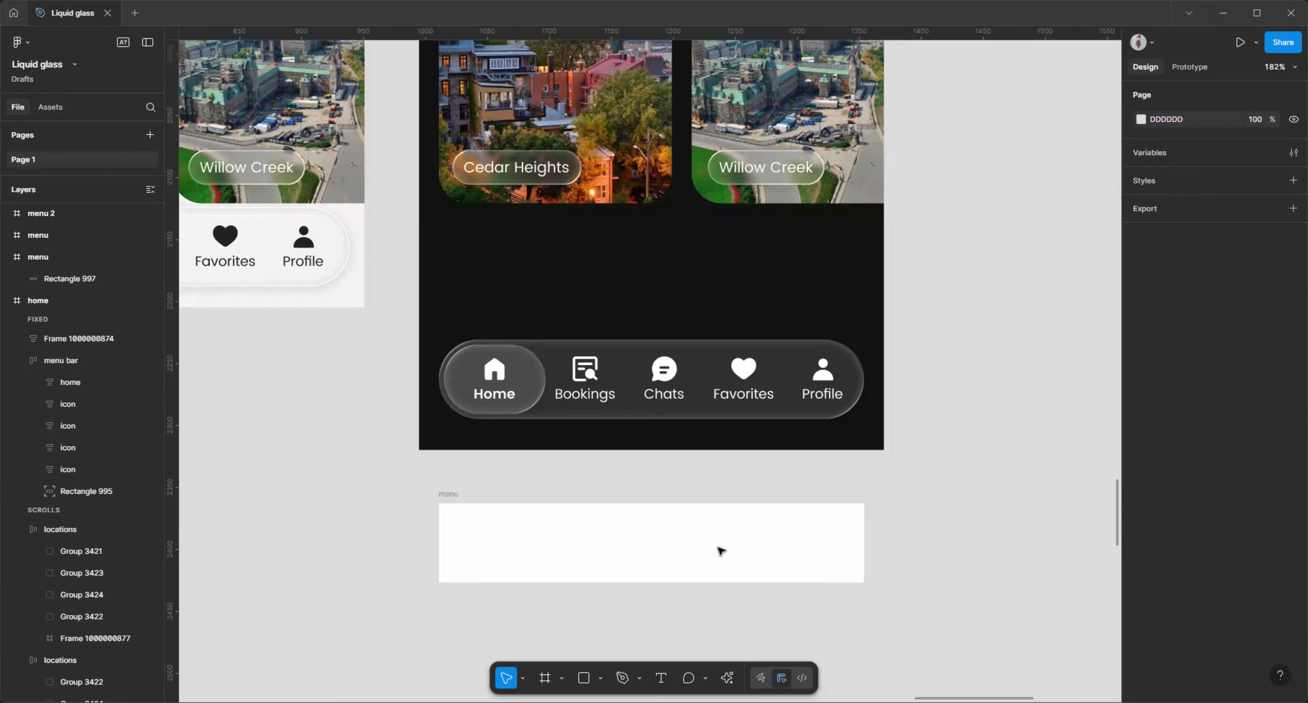
pyautogui.scroll(3, 686, 620)
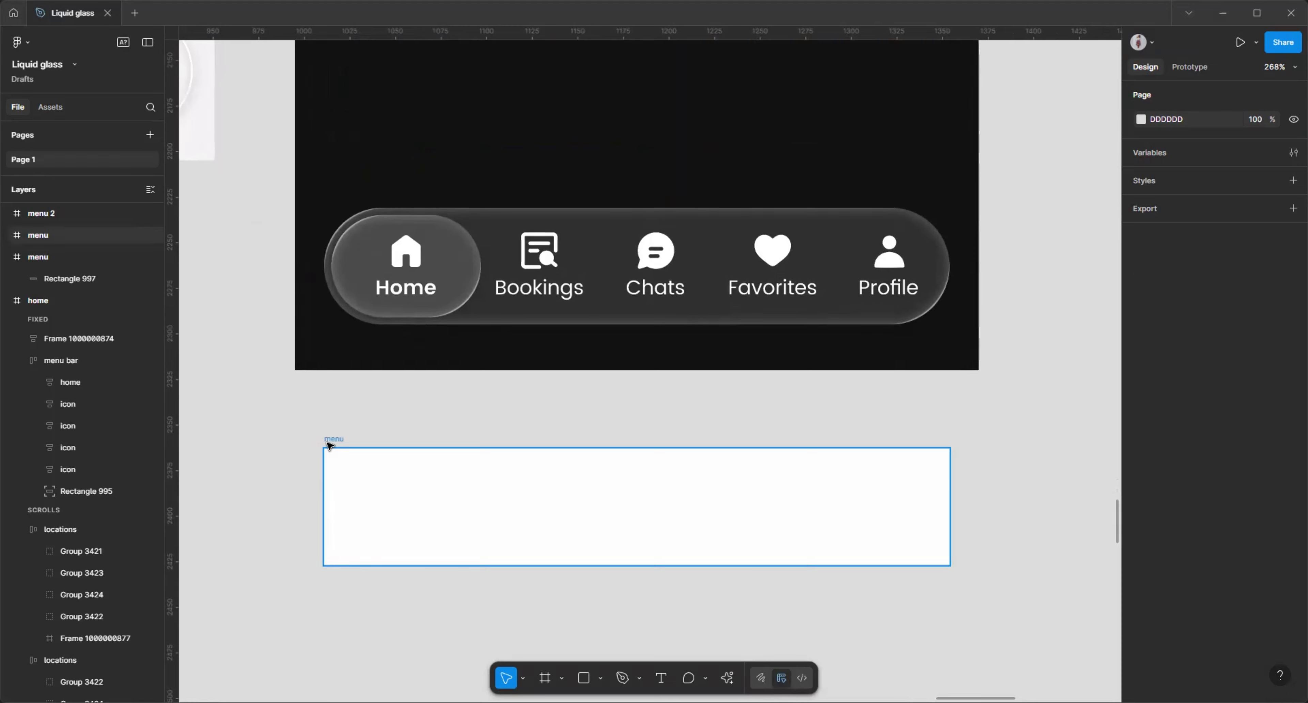
pyautogui.moveTo(327, 445); pyautogui.dragTo(331, 424)
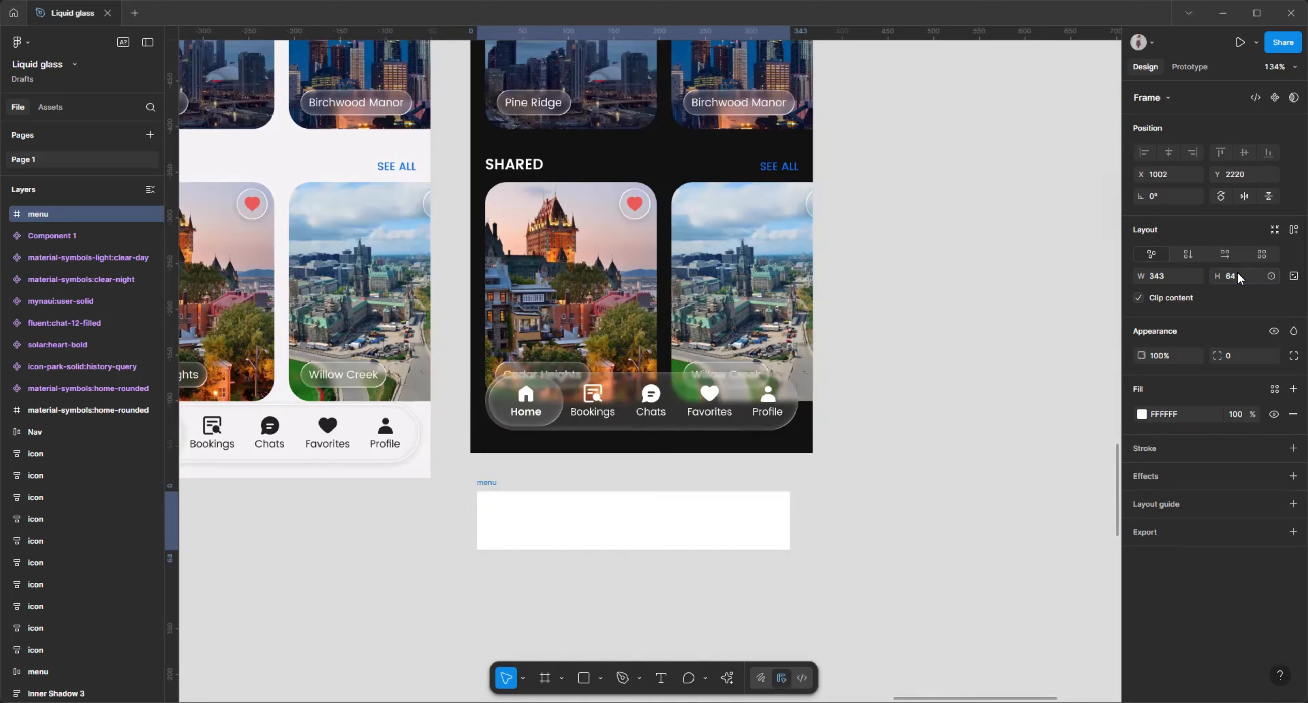
pyautogui.write('3')
pyautogui.press('Return')
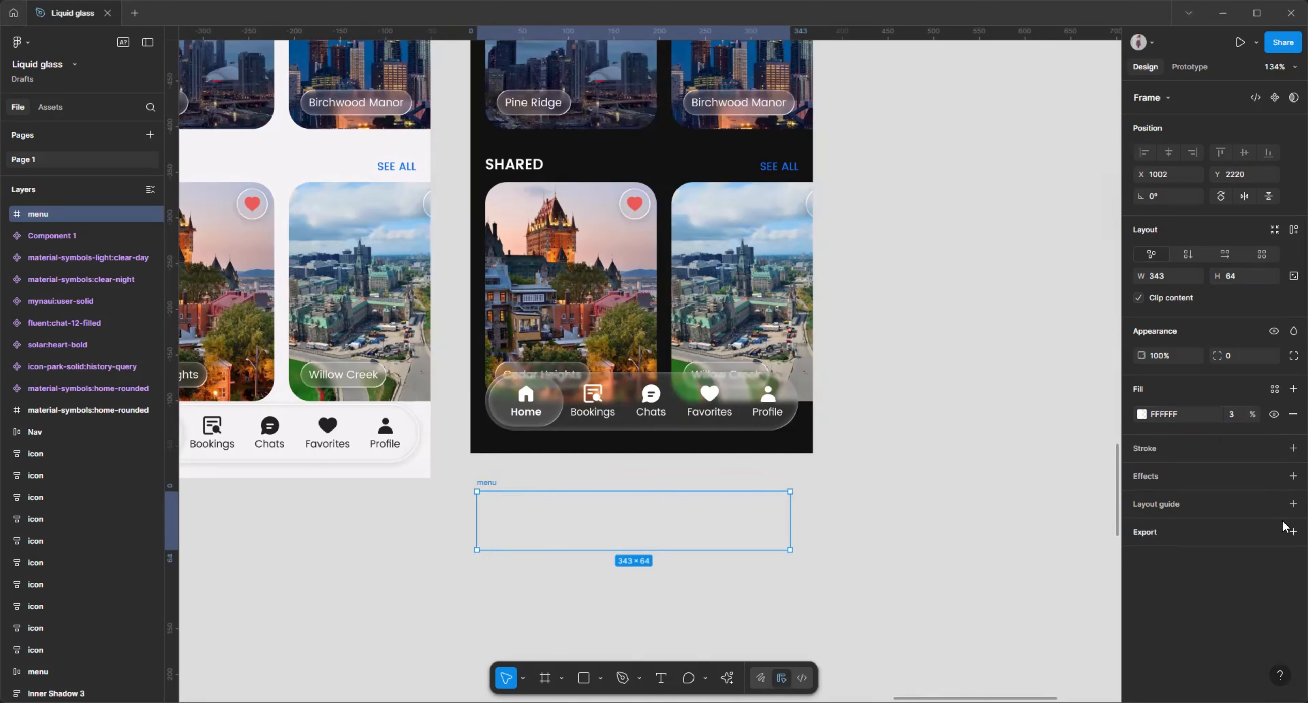
# - Move the transparent menu frame into the dark home screen, just above the existing menu bar
pyautogui.scroll(-3, 537, 442)
pyautogui.moveTo(497, 473); pyautogui.dragTo(818, 443)
pyautogui.click(730, 449)
pyautogui.moveTo(727, 450); pyautogui.dragTo(718, 543)
pyautogui.scroll(2, 716, 541)
pyautogui.moveTo(841, 420); pyautogui.dragTo(554, 400)
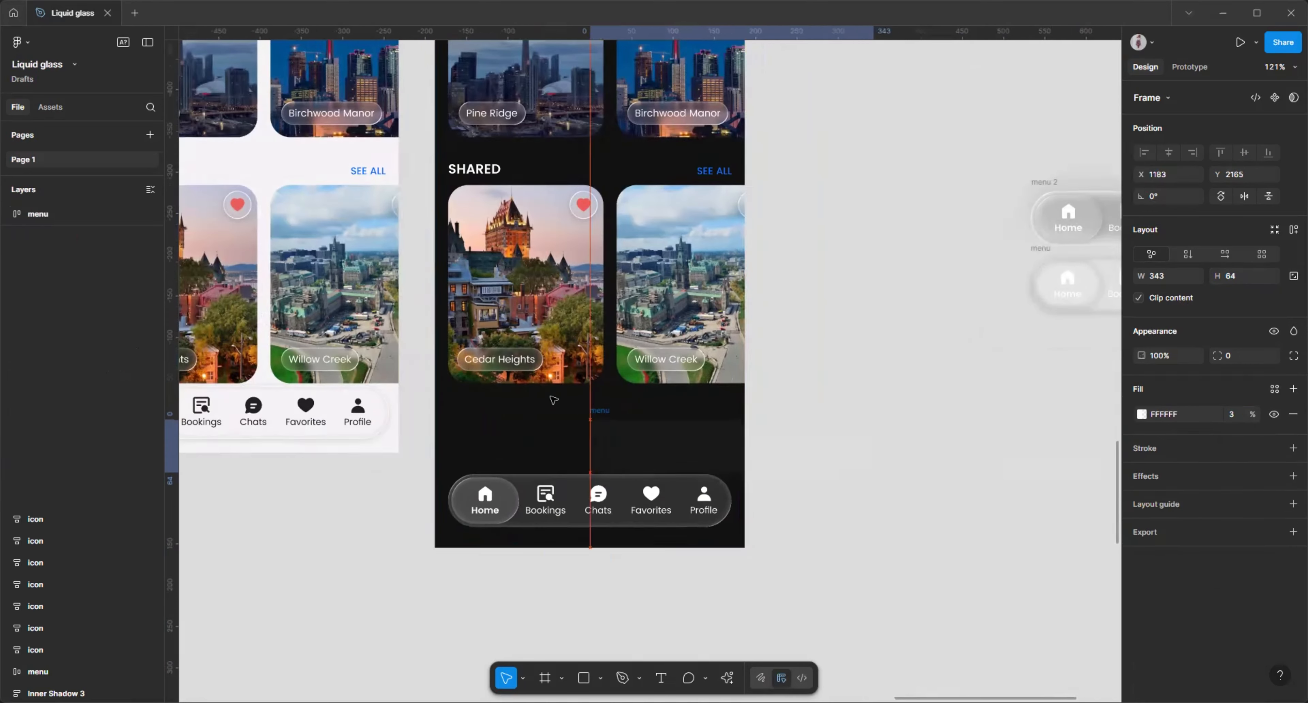
pyautogui.scroll(5, 554, 400)
# - Add a progressive background blur to the menu frame with start 2 and end 12
pyautogui.click(1294, 520)
pyautogui.click(1251, 545)
pyautogui.click(1238, 574)
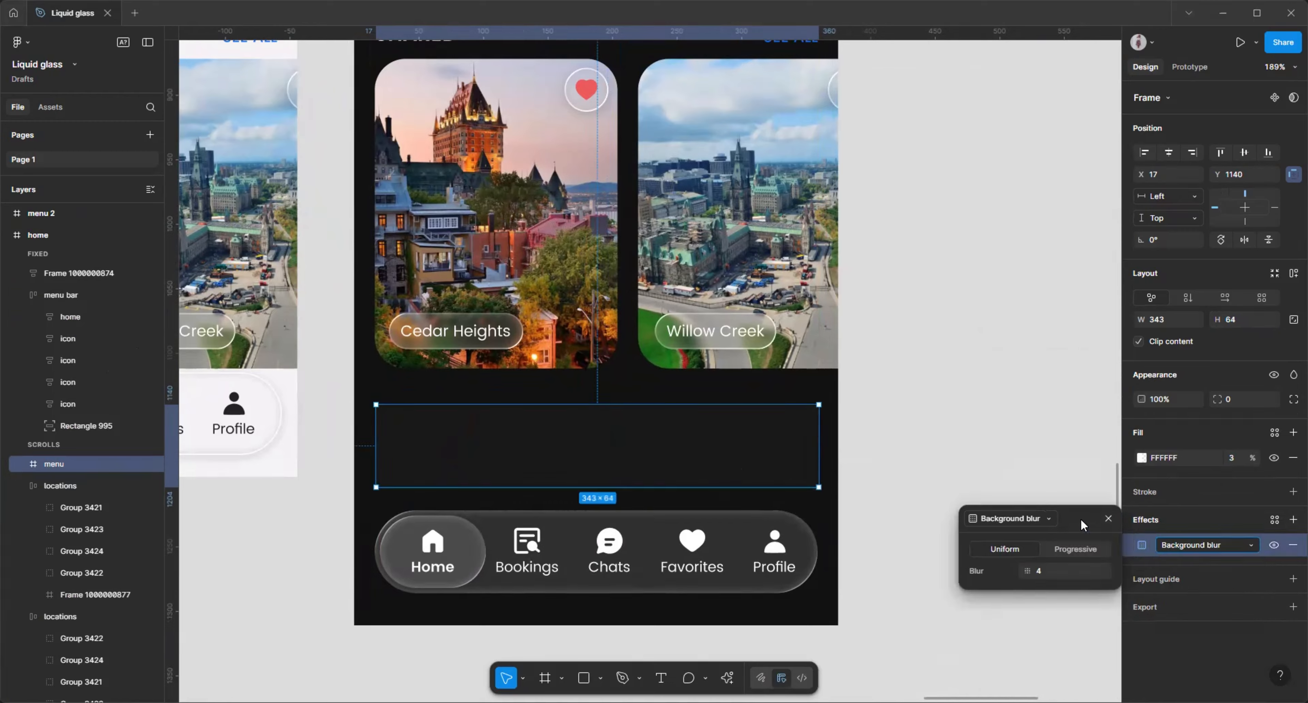
pyautogui.click(1075, 550)
pyautogui.click(1049, 573)
pyautogui.write('2')
pyautogui.click(1049, 592)
pyautogui.write('12')
pyautogui.press('Return')
pyautogui.click(1108, 519)
pyautogui.click(1142, 546)
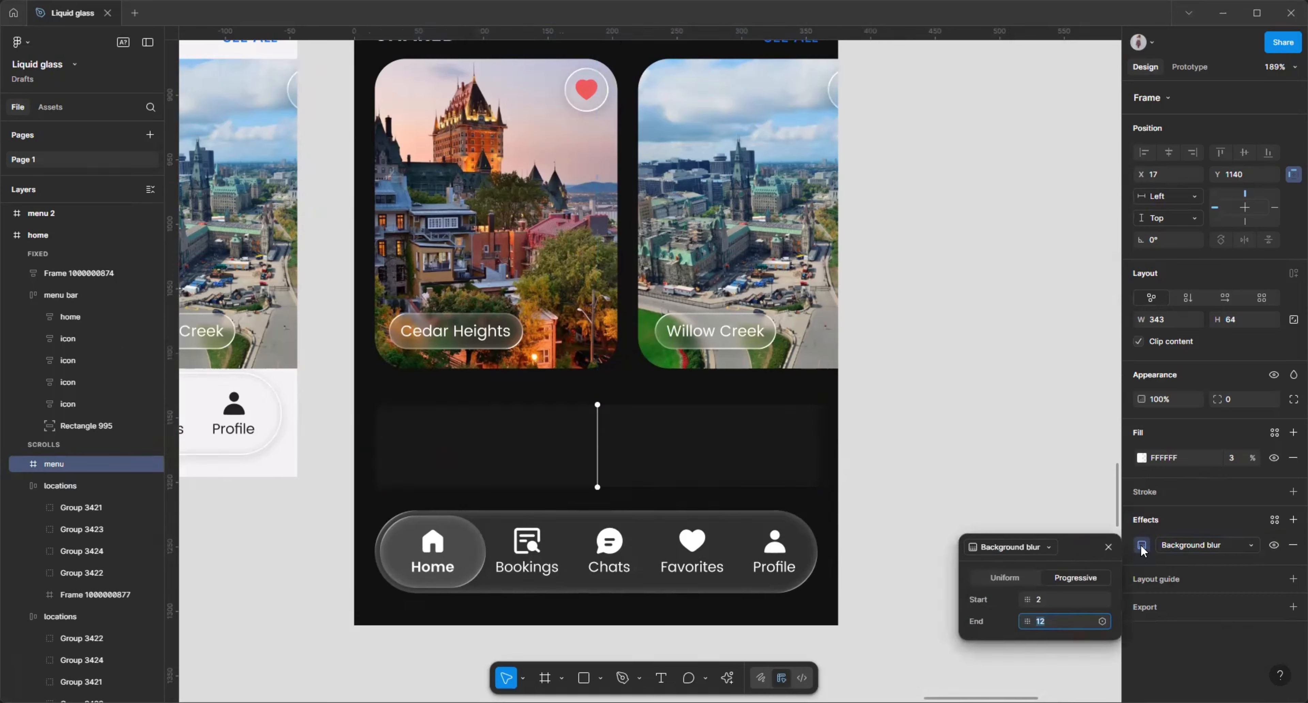
# - Add a drop shadow to the menu frame with Y 2, blur 8, spread 2 and 10% opacity
pyautogui.click(1294, 520)
pyautogui.click(1141, 546)
pyautogui.click(1049, 572)
pyautogui.write('2')
pyautogui.click(1047, 594)
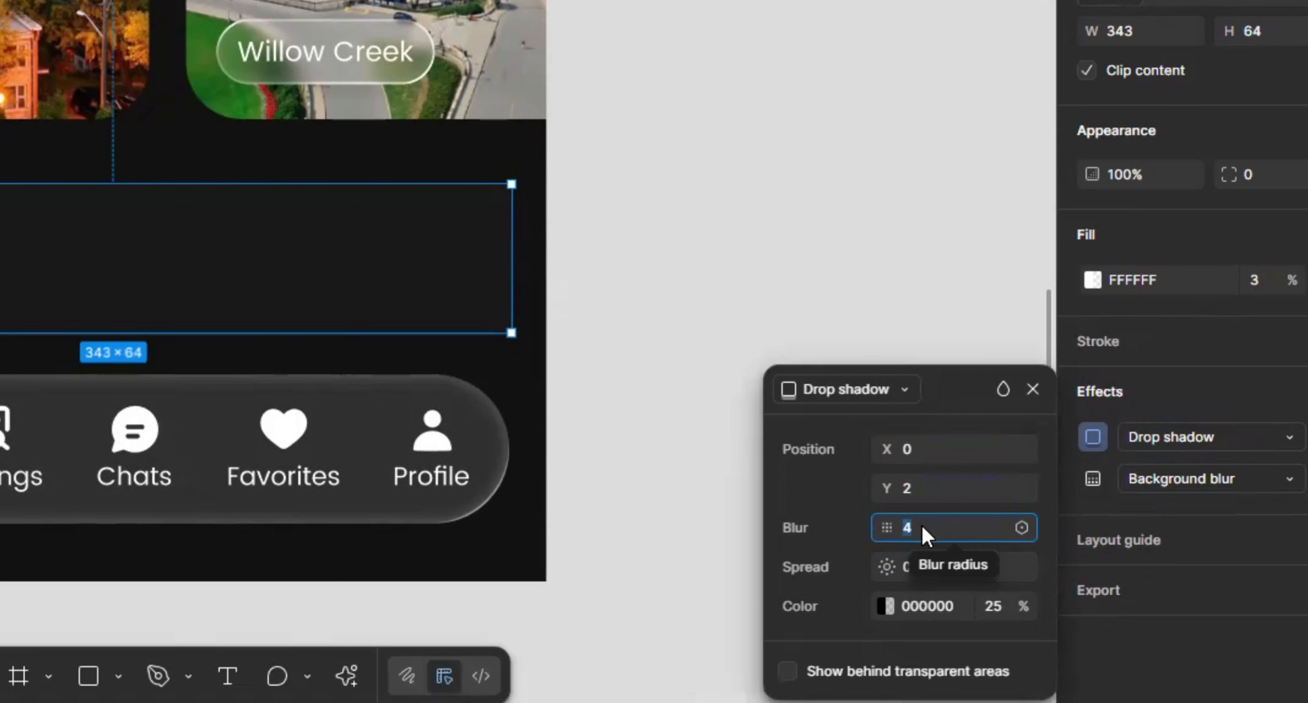
pyautogui.write('8')
pyautogui.click(922, 562)
pyautogui.write('2')
pyautogui.click(1003, 601)
pyautogui.write('10')
pyautogui.click(1033, 389)
# - Add an inner shadow to the menu frame with its Y position set to 0
pyautogui.click(1294, 519)
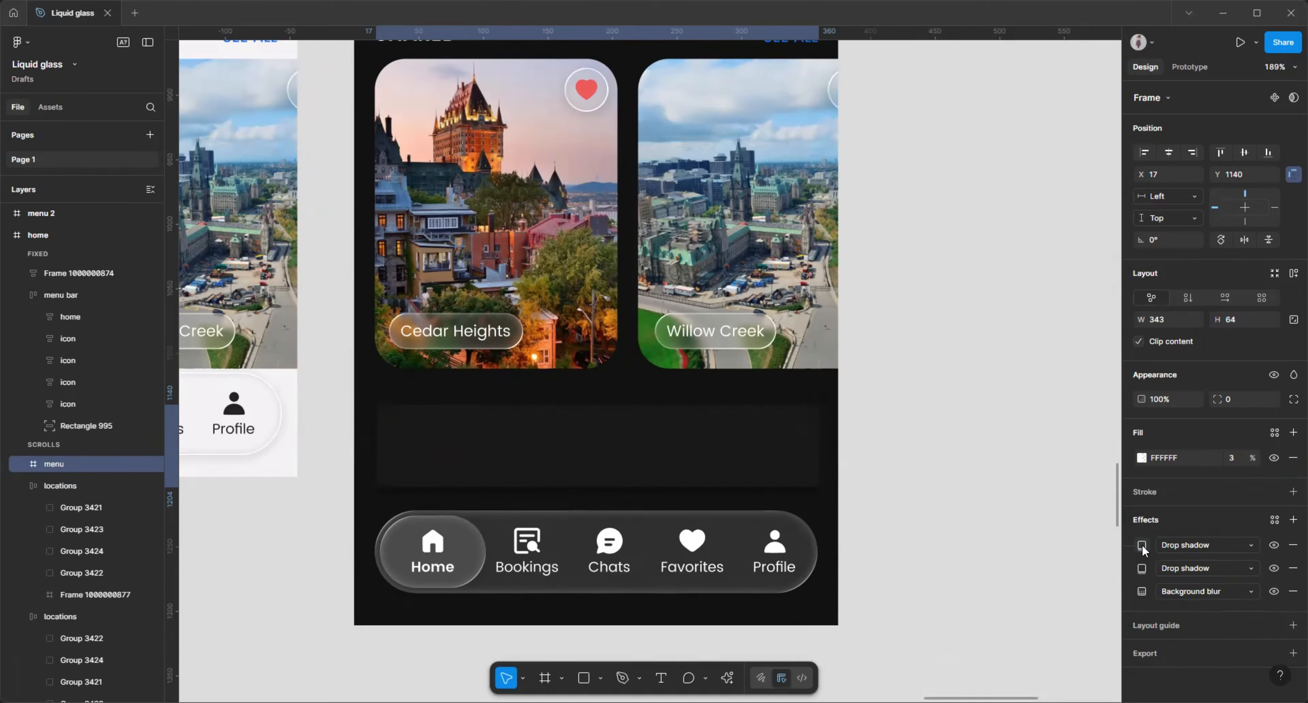
pyautogui.click(1185, 545)
pyautogui.click(1181, 530)
pyautogui.click(1142, 545)
pyautogui.click(1045, 602)
pyautogui.write('0')
# - Give the inner shadow a blur of 8 and the colour A0A0A0 at 50% opacity
pyautogui.click(1045, 621)
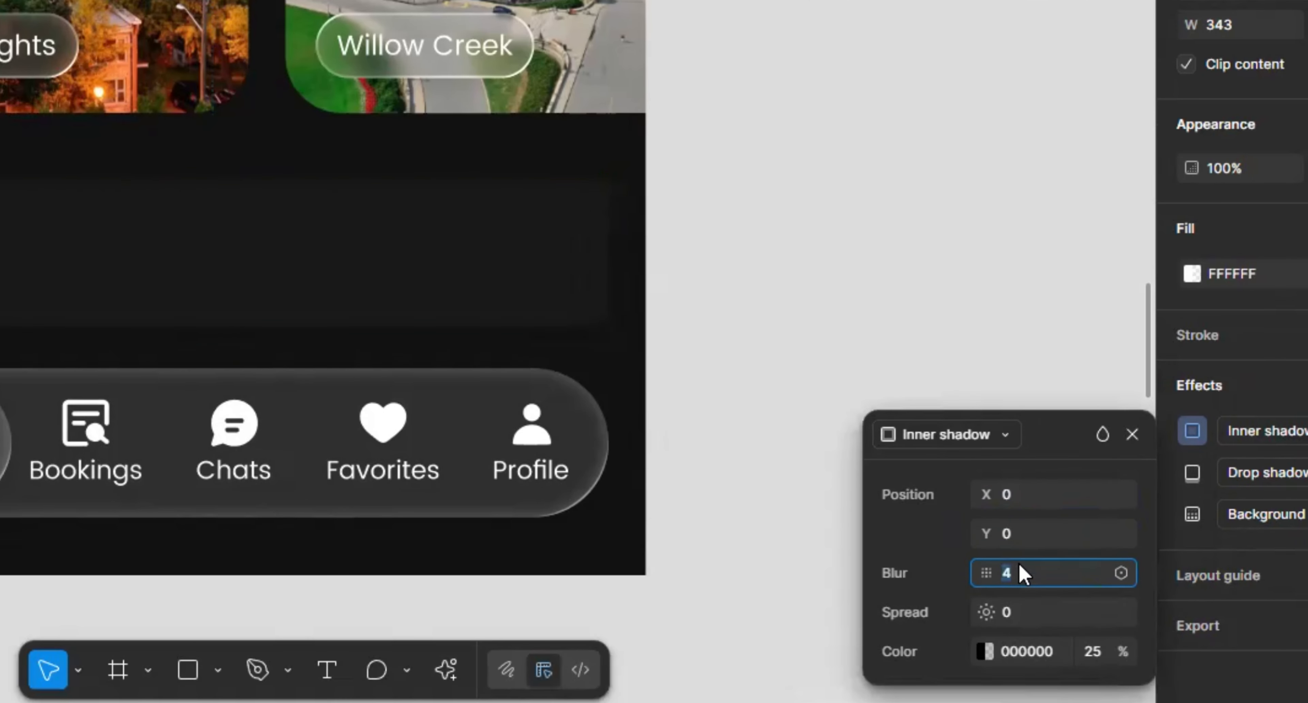
pyautogui.write('8')
pyautogui.press('Tab')
pyautogui.press('Tab')
pyautogui.write('A0A0A0')
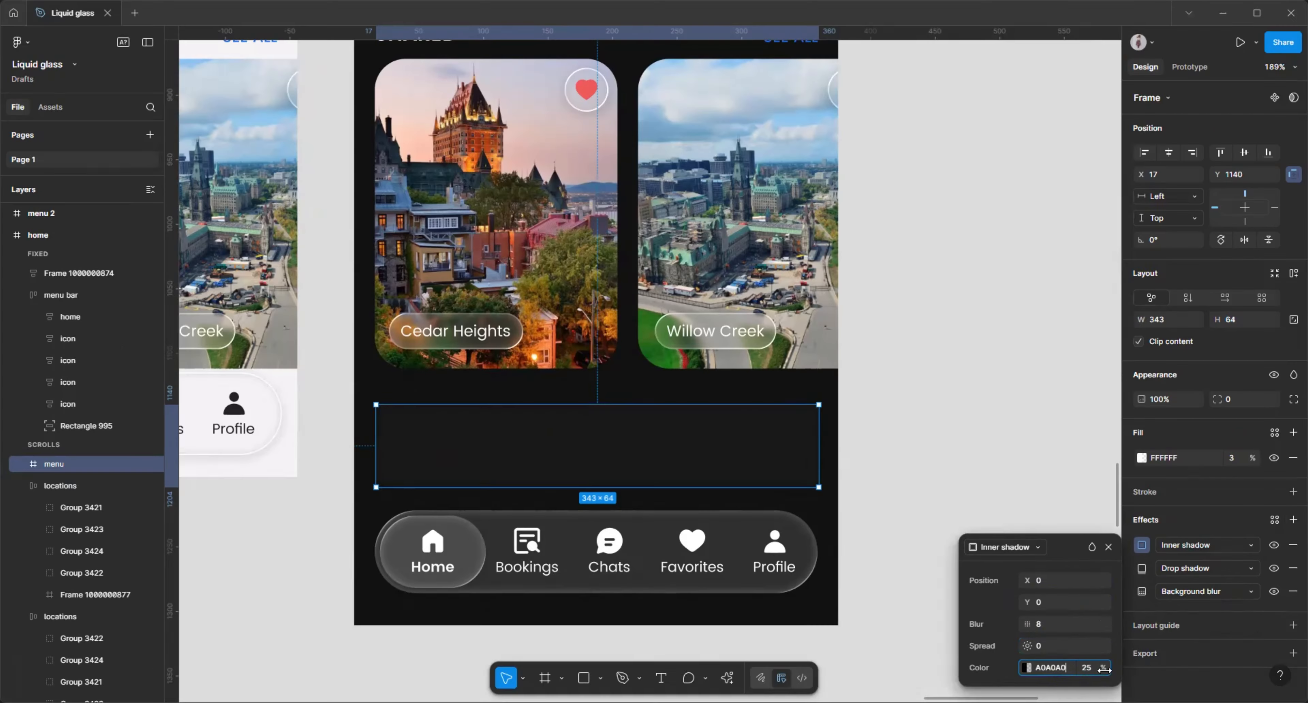
pyautogui.click(1087, 669)
pyautogui.write('50')
pyautogui.click(1108, 548)
# - Add a second inner shadow to the menu frame, positioned at X -2 and Y -2
pyautogui.click(1293, 519)
pyautogui.click(1241, 546)
pyautogui.click(1214, 530)
pyautogui.click(1040, 552)
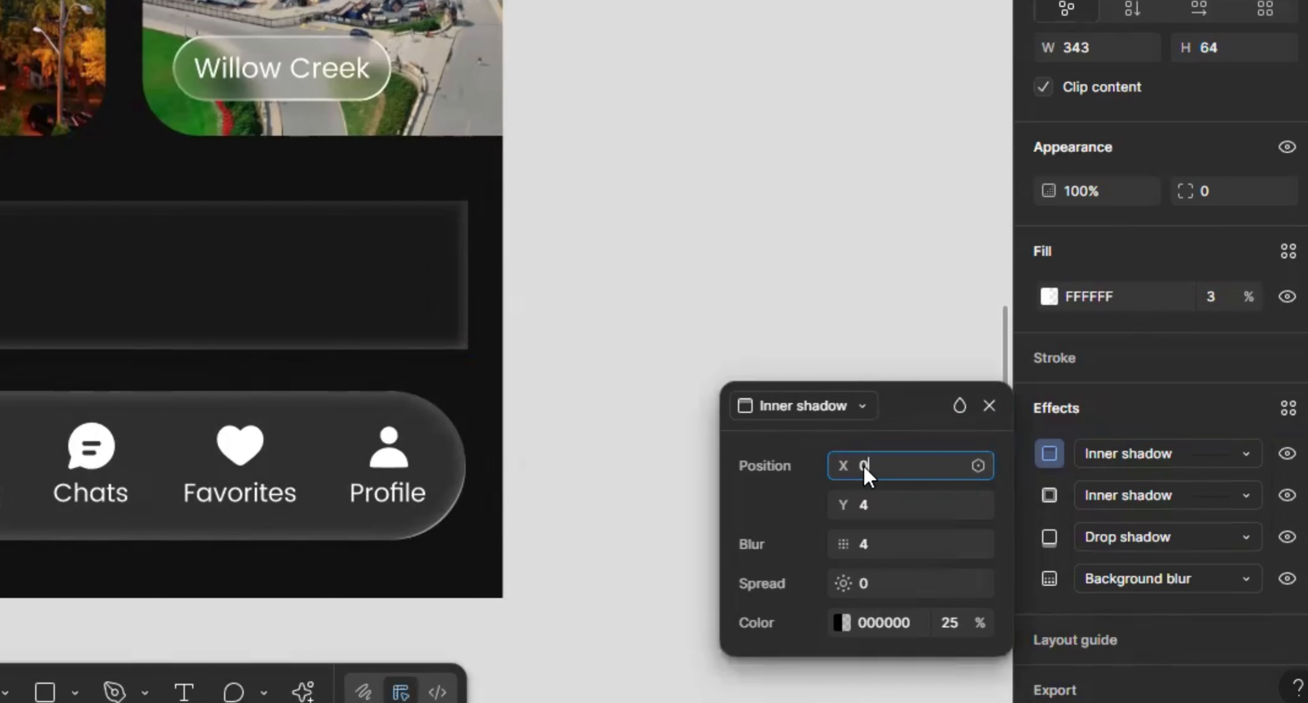
pyautogui.write('2')
pyautogui.click(896, 504)
pyautogui.write('-')
pyautogui.click(869, 465)
pyautogui.write('-2')
pyautogui.click(873, 504)
pyautogui.write('-2')
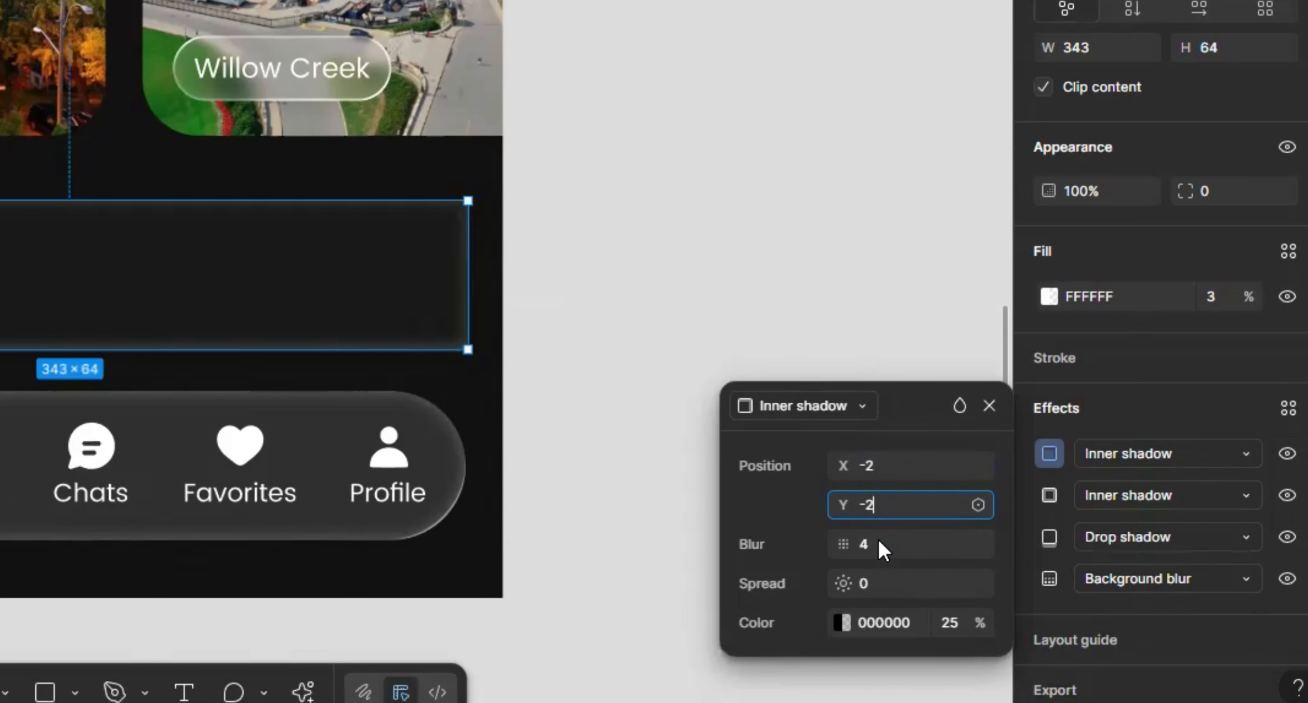
# - Set the second inner shadow's blur to 0.5, spread to -2 and colour to FFFFFF at 50% opacity
pyautogui.click(878, 540)
pyautogui.press('BackSpace')
pyautogui.write('0.5')
pyautogui.click(881, 584)
pyautogui.write('-.')
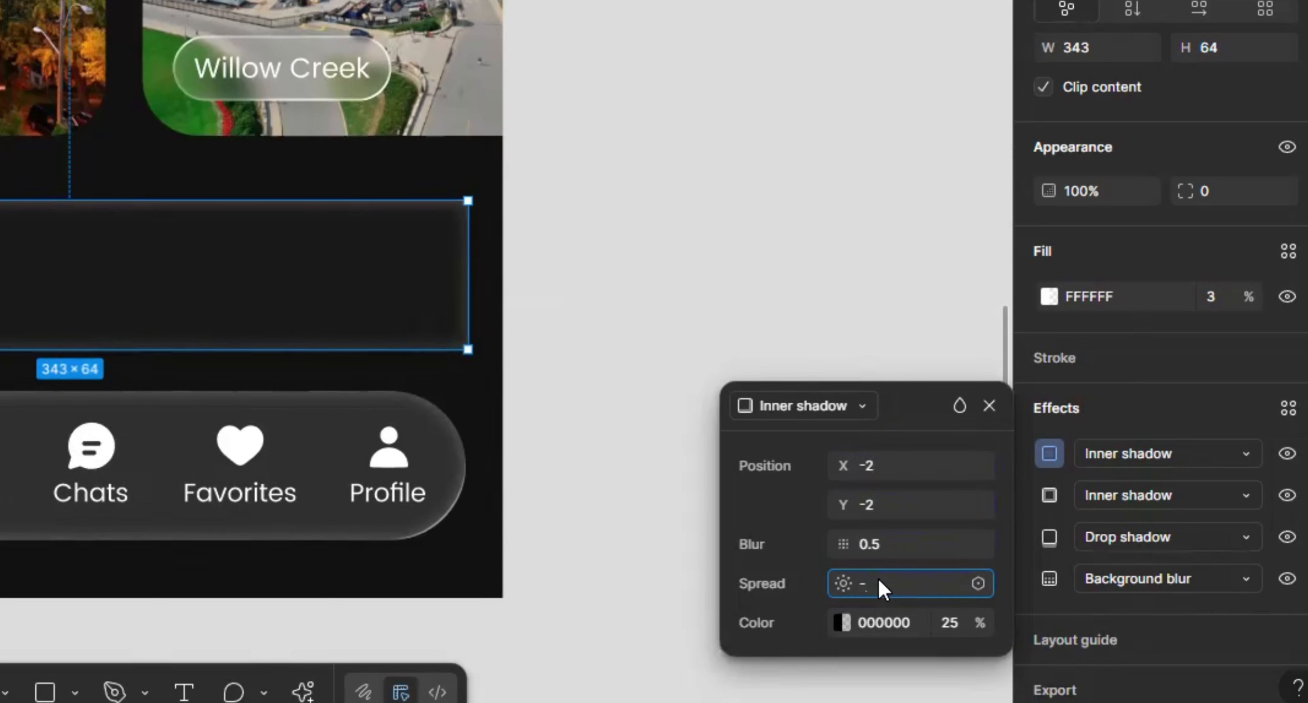
pyautogui.write('2')
pyautogui.click(886, 629)
pyautogui.write('FFFFFF')
pyautogui.click(955, 624)
pyautogui.write('50')
pyautogui.press('Return')
# - Add a third inner shadow to the menu frame, positioned at X 2 and Y 2
pyautogui.click(1292, 521)
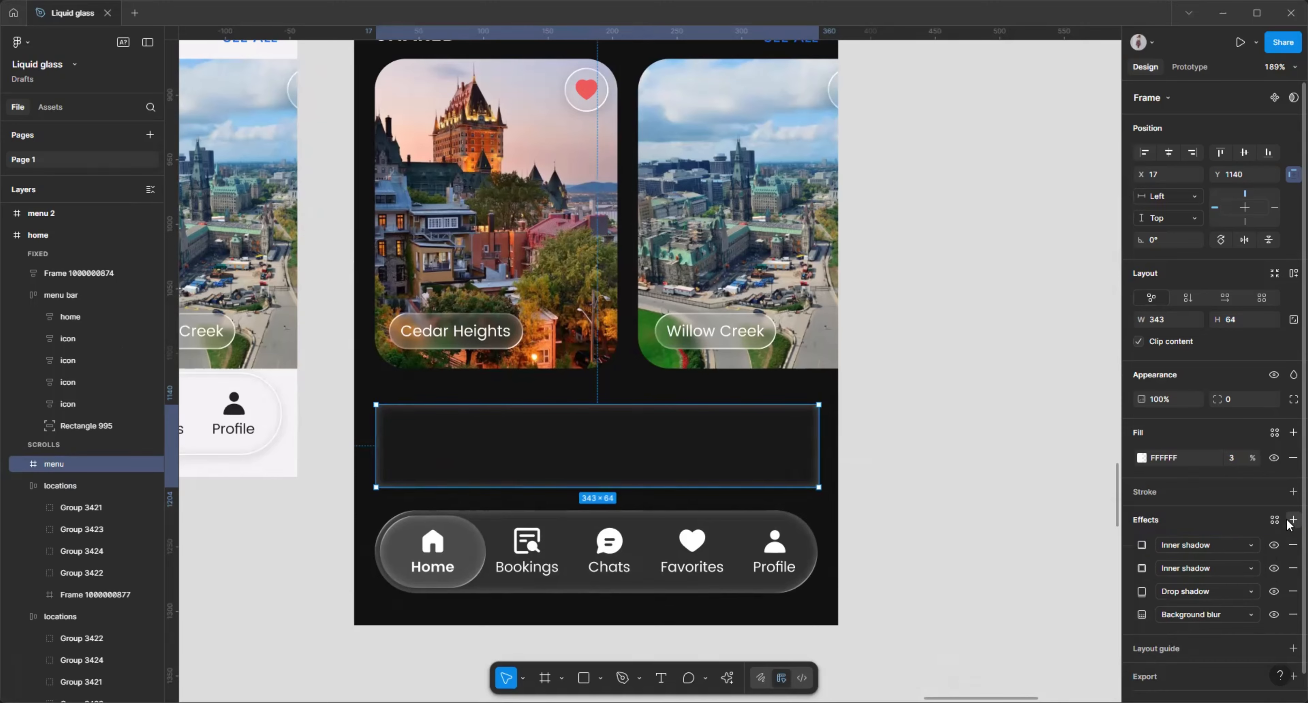
pyautogui.click(1290, 522)
pyautogui.click(1005, 519)
pyautogui.click(1005, 503)
pyautogui.click(1053, 551)
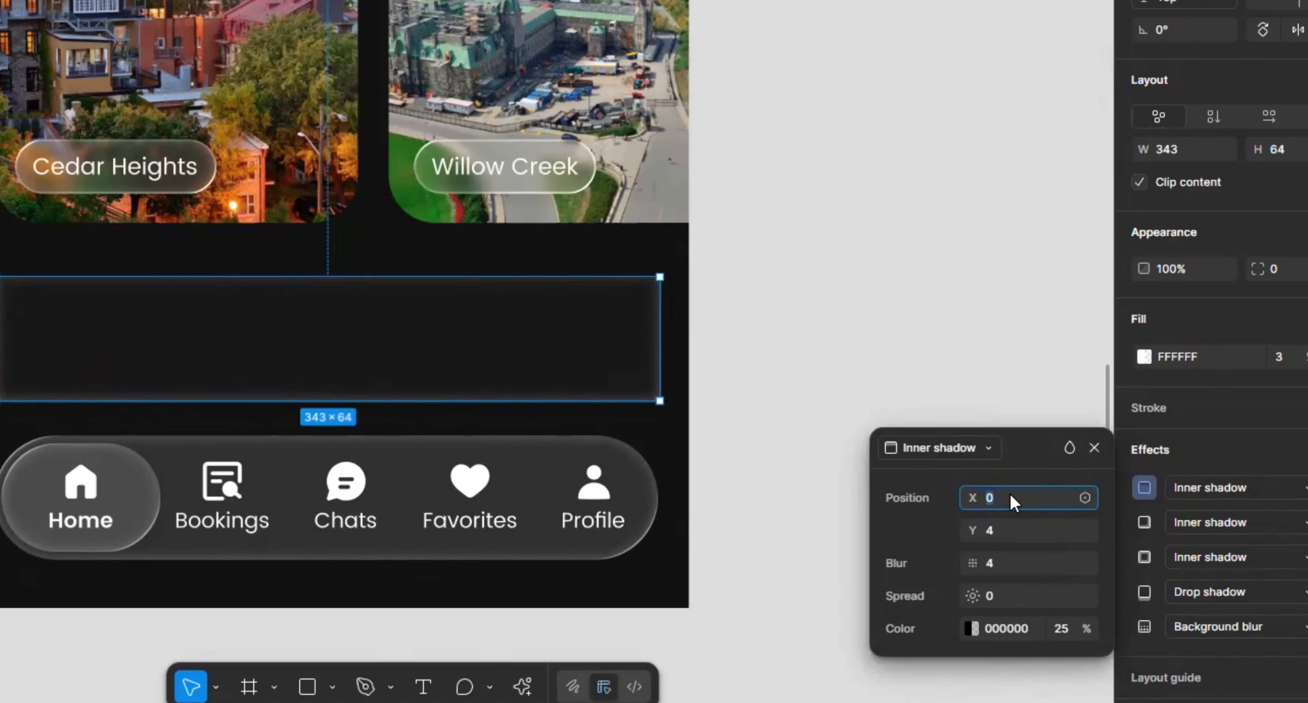
pyautogui.write('2')
pyautogui.click(1001, 531)
pyautogui.write('2')
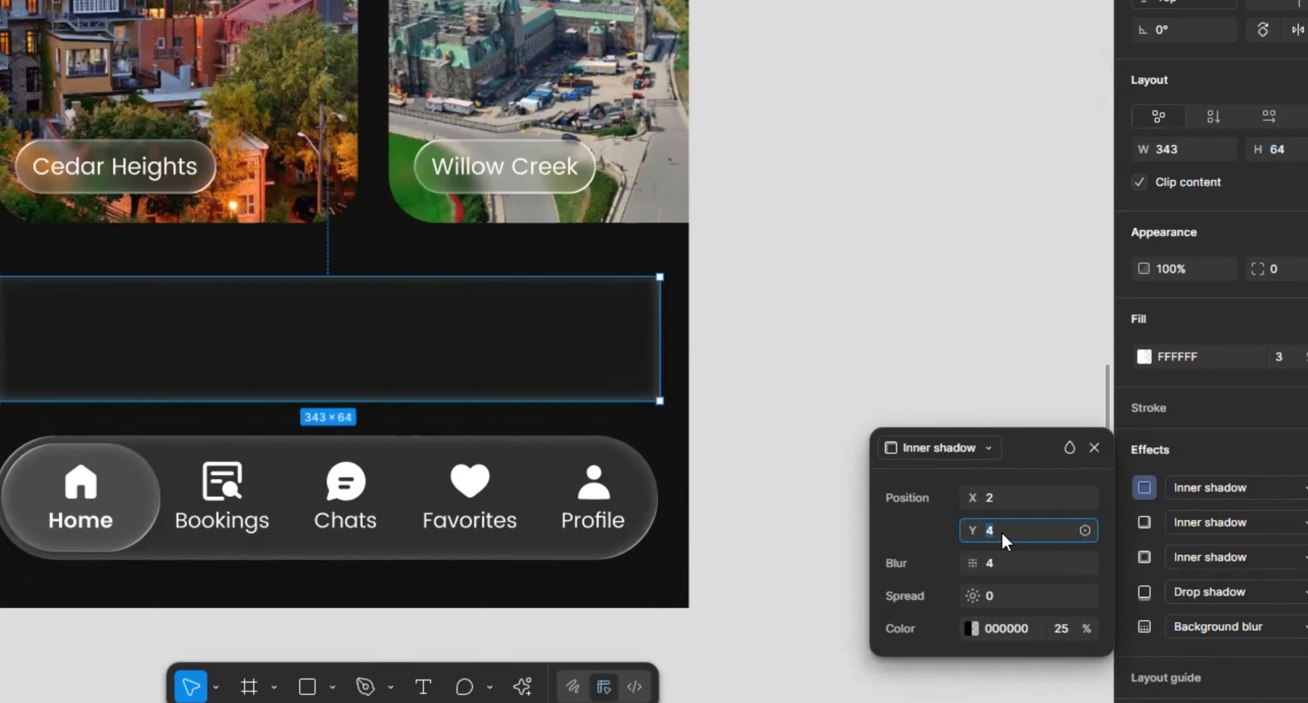
# - Set the third inner shadow's blur to 0.5, spread to -2 and colour to FFFFFF at 50% opacity
pyautogui.click(1005, 561)
pyautogui.write('0.5')
pyautogui.click(1003, 595)
pyautogui.write('-2')
pyautogui.click(1008, 629)
pyautogui.write('FFFFFF')
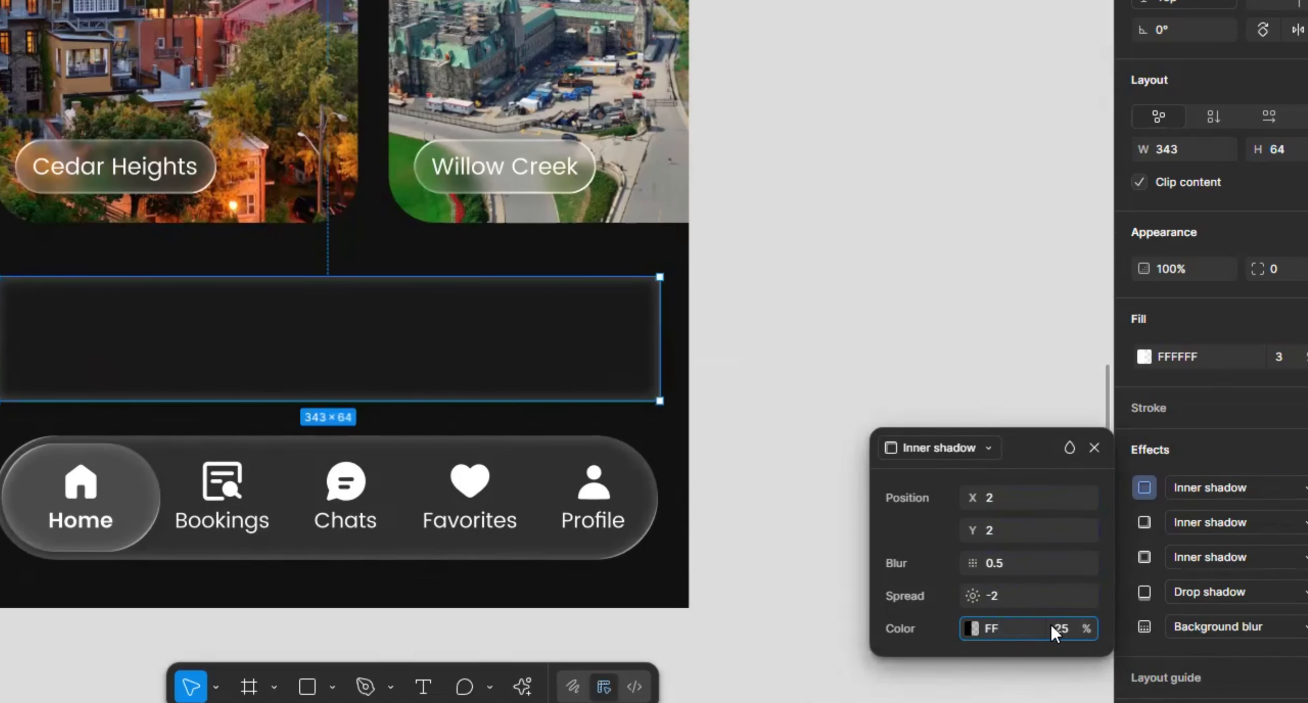
pyautogui.click(1061, 629)
pyautogui.write('50')
pyautogui.press('Return')
pyautogui.click(1094, 447)
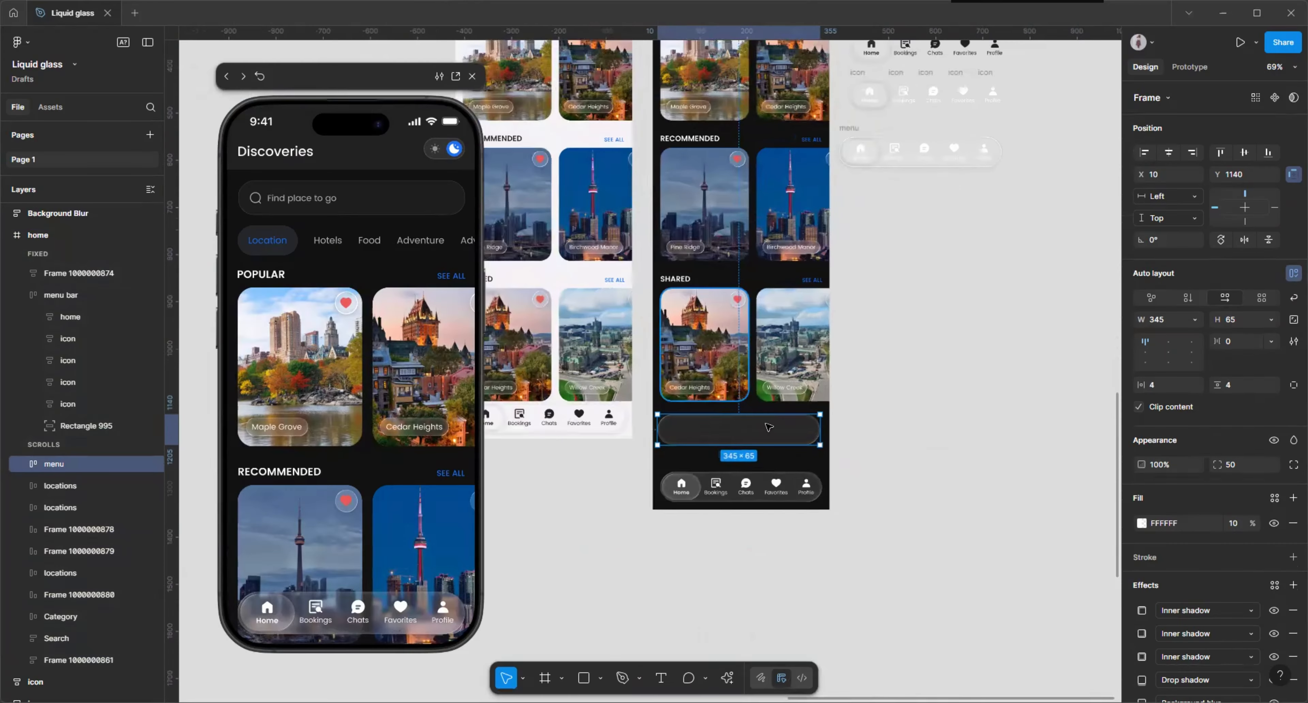
# - Move the rounded menu frame horizontally to X 16 so it lines up with the Shared cards above
pyautogui.scroll(3, 770, 427)
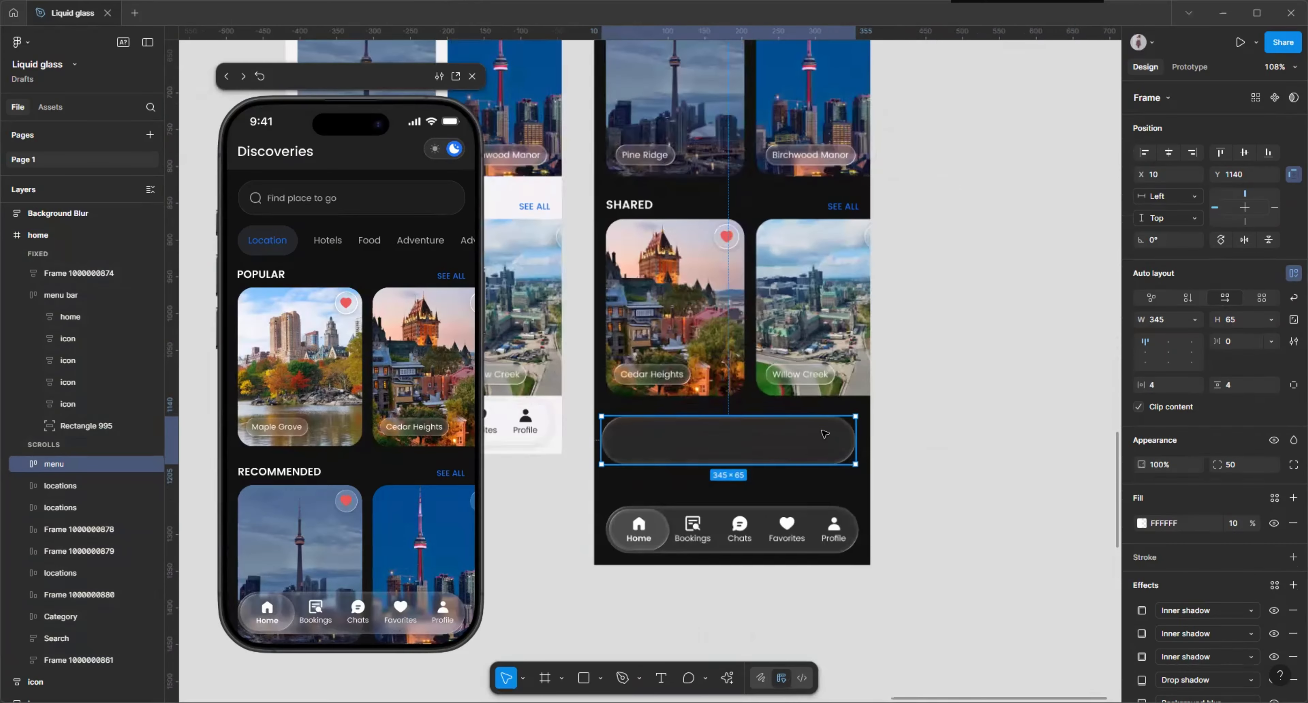
pyautogui.scroll(1, 817, 435)
pyautogui.moveTo(797, 438); pyautogui.dragTo(802, 438)
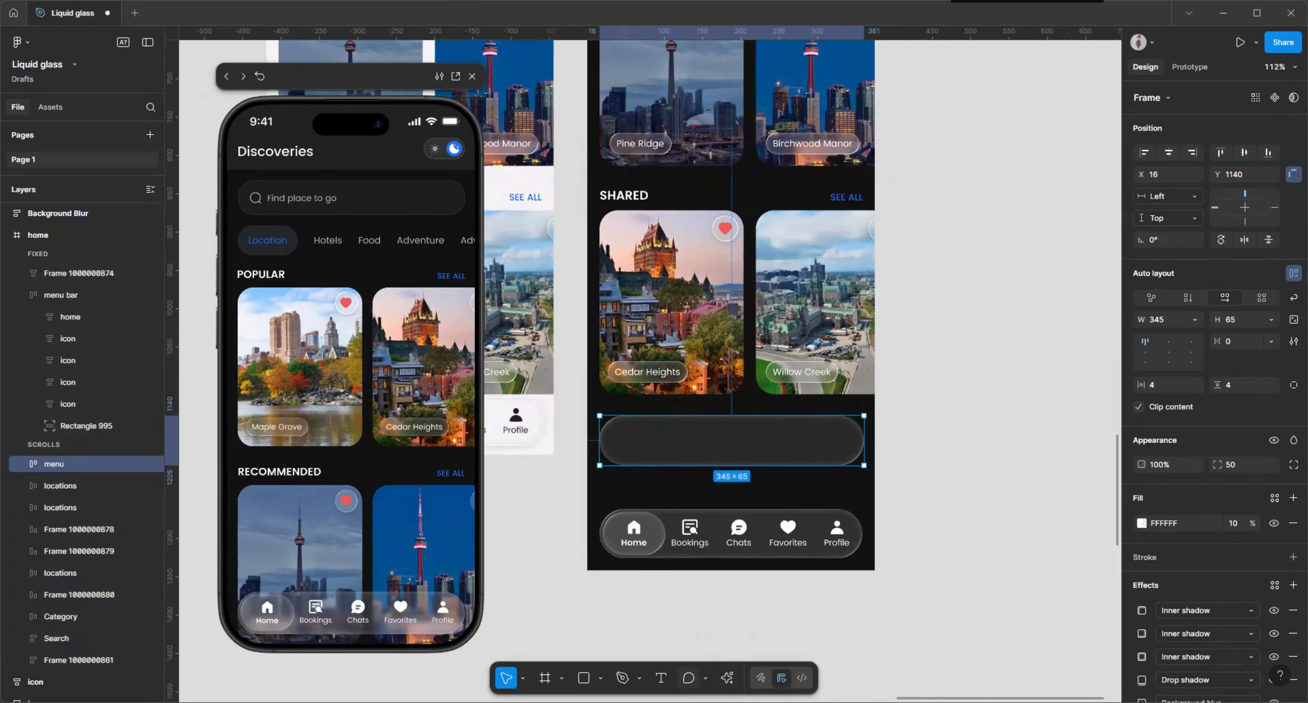
# - Draw a rectangle about 163 by 125 inside the menu frame, starting near its upper-left corner
pyautogui.press('r')
pyautogui.scroll(2, 640, 433)
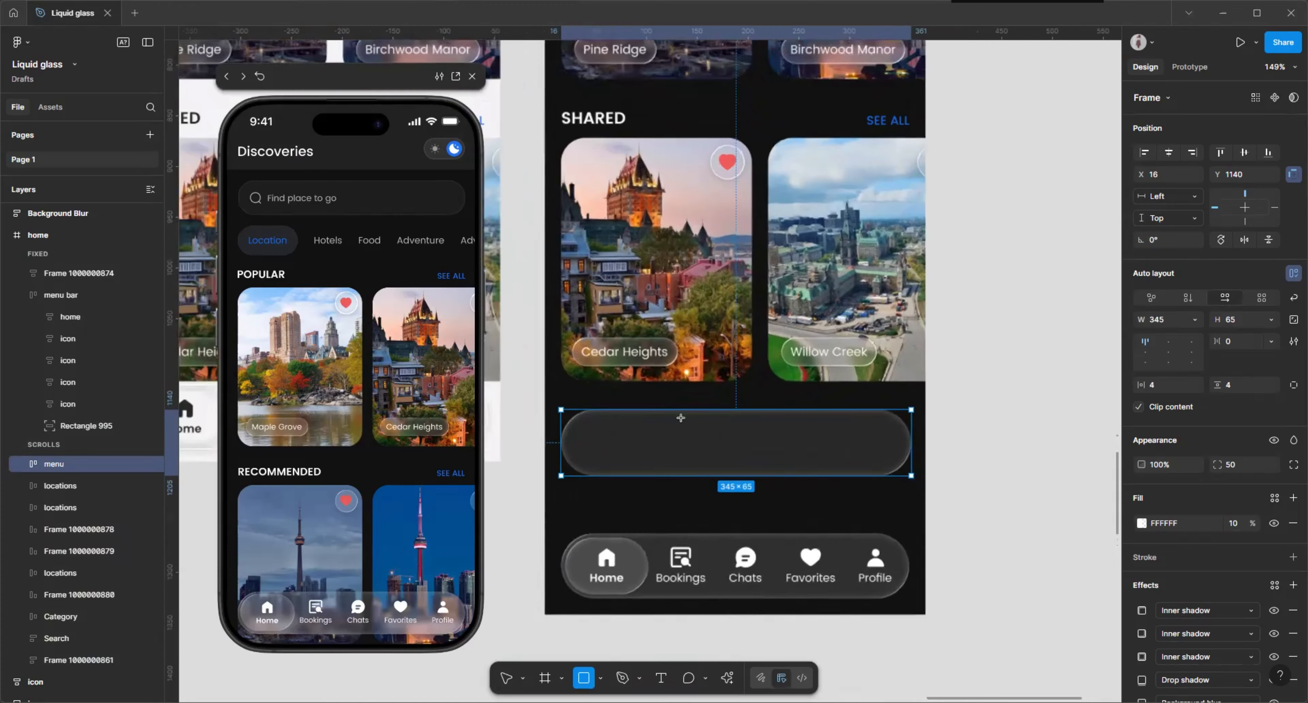
pyautogui.moveTo(565, 414); pyautogui.dragTo(720, 490)
pyautogui.moveTo(836, 500); pyautogui.dragTo(846, 513)
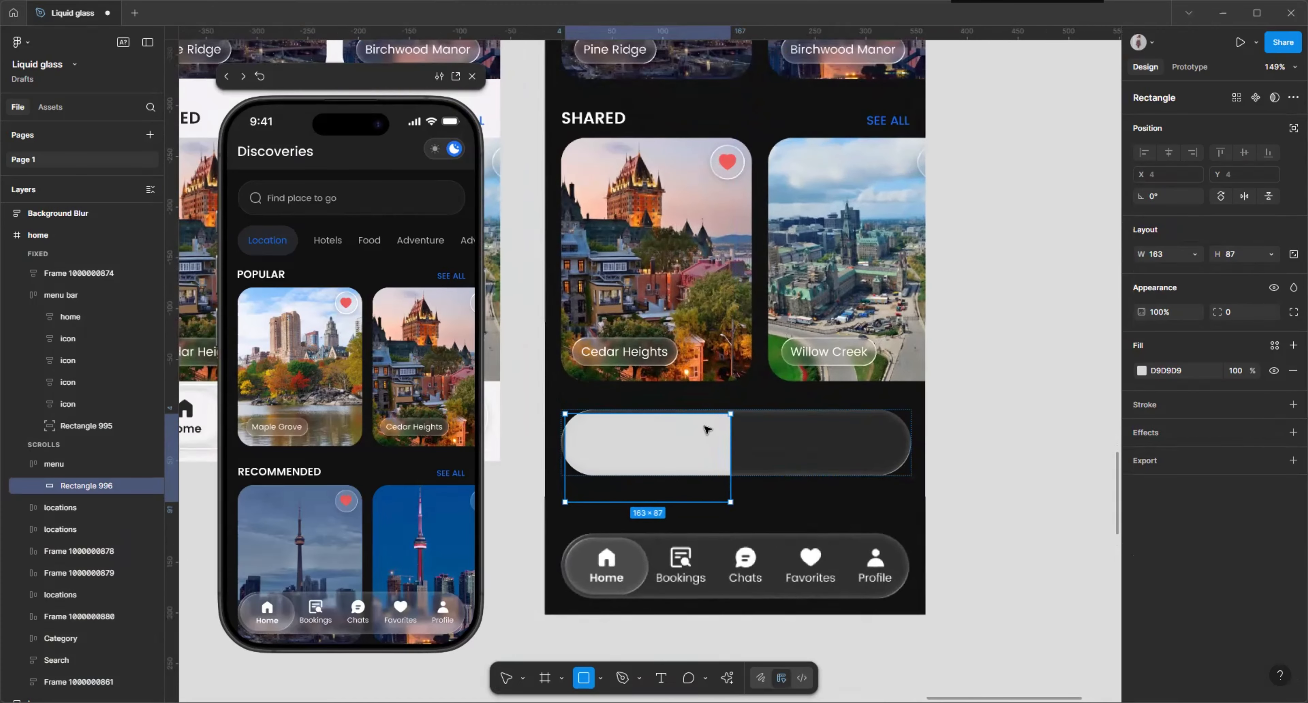
pyautogui.moveTo(697, 501); pyautogui.dragTo(696, 540)
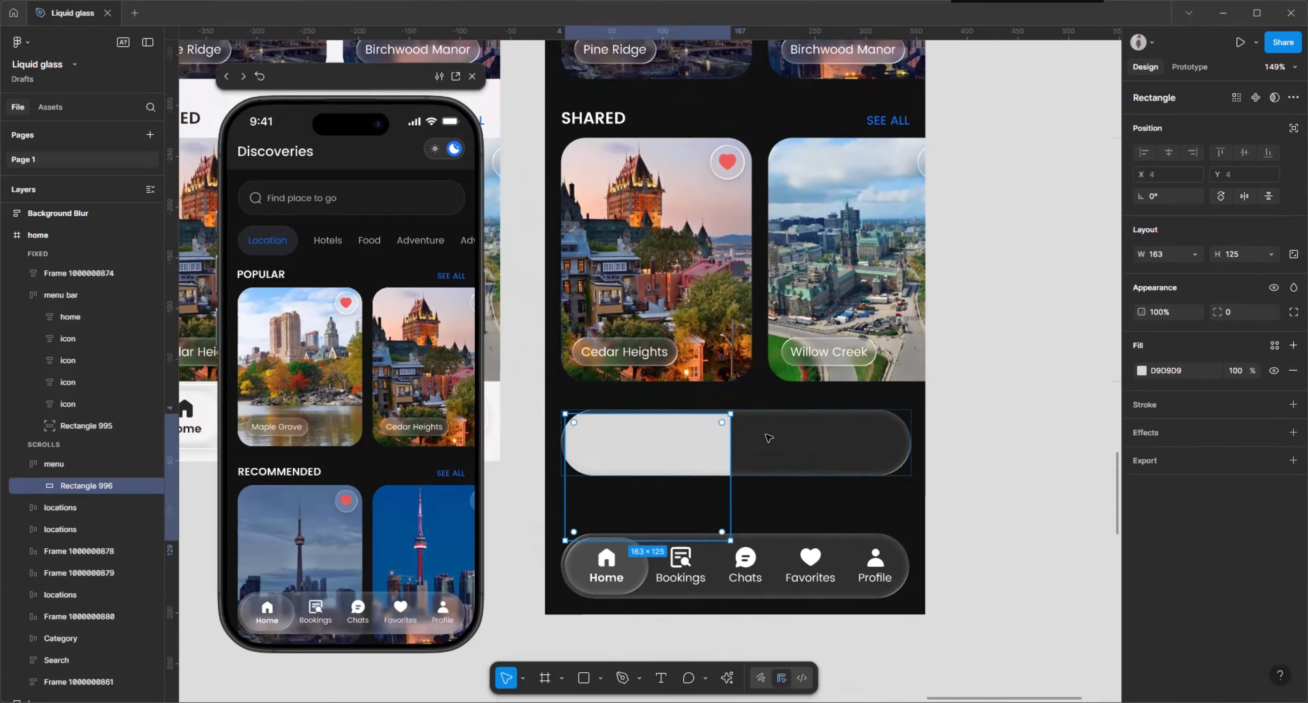
# - Centre the rectangle in the menu frame, ignoring auto layout, and widen it to about 408 to extend past both ends
pyautogui.click(774, 435)
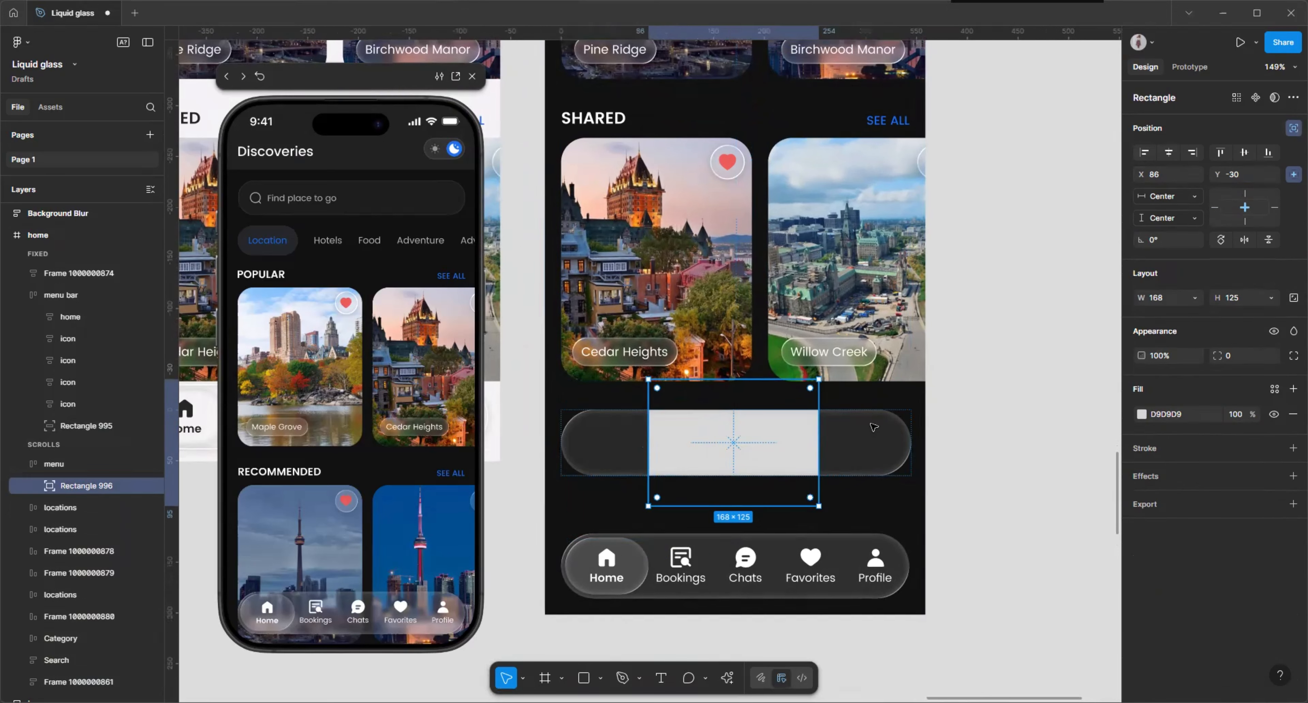
pyautogui.click(857, 422)
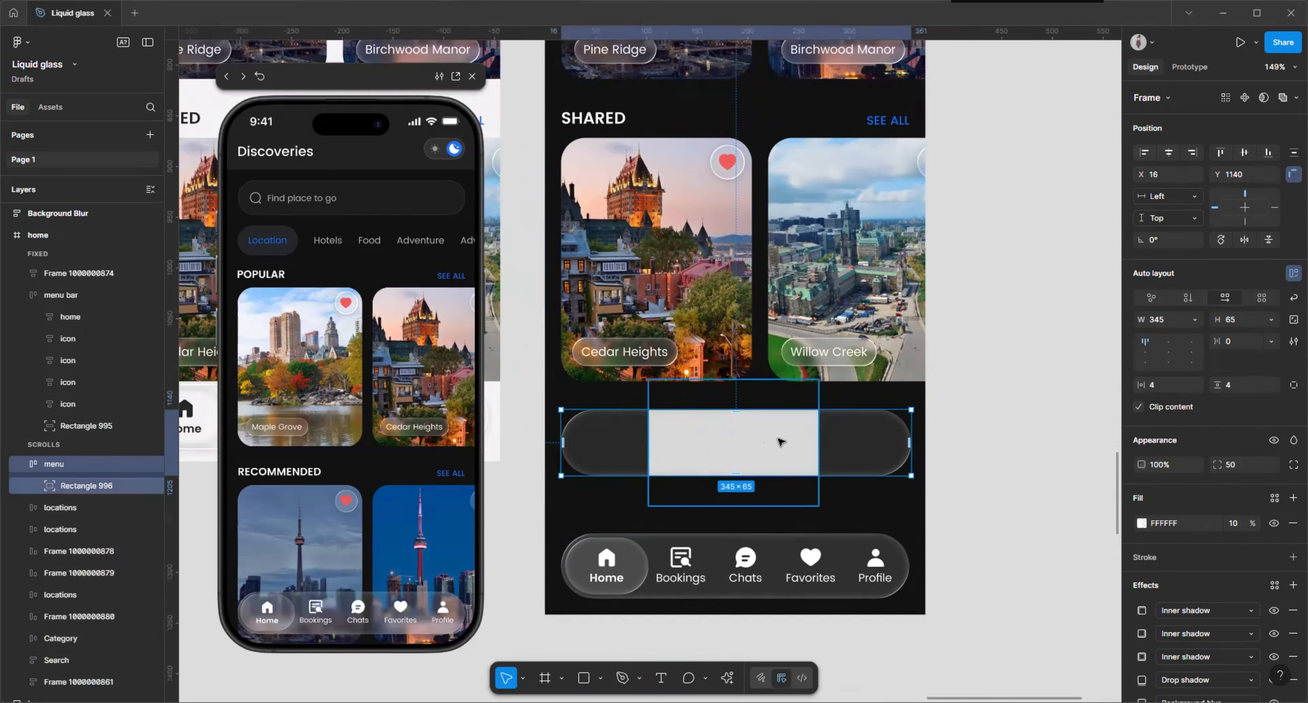
pyautogui.click(779, 441)
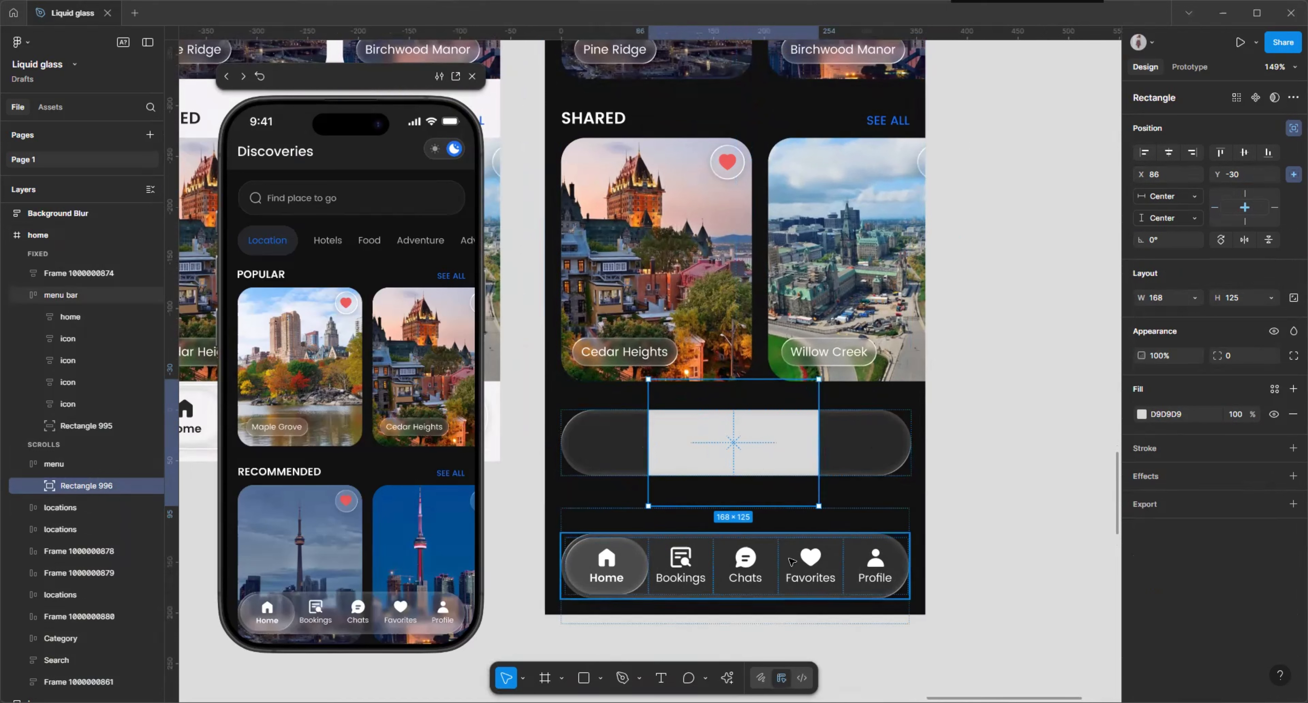
pyautogui.moveTo(650, 445); pyautogui.dragTo(541, 442)
pyautogui.moveTo(955, 437); pyautogui.dragTo(956, 440)
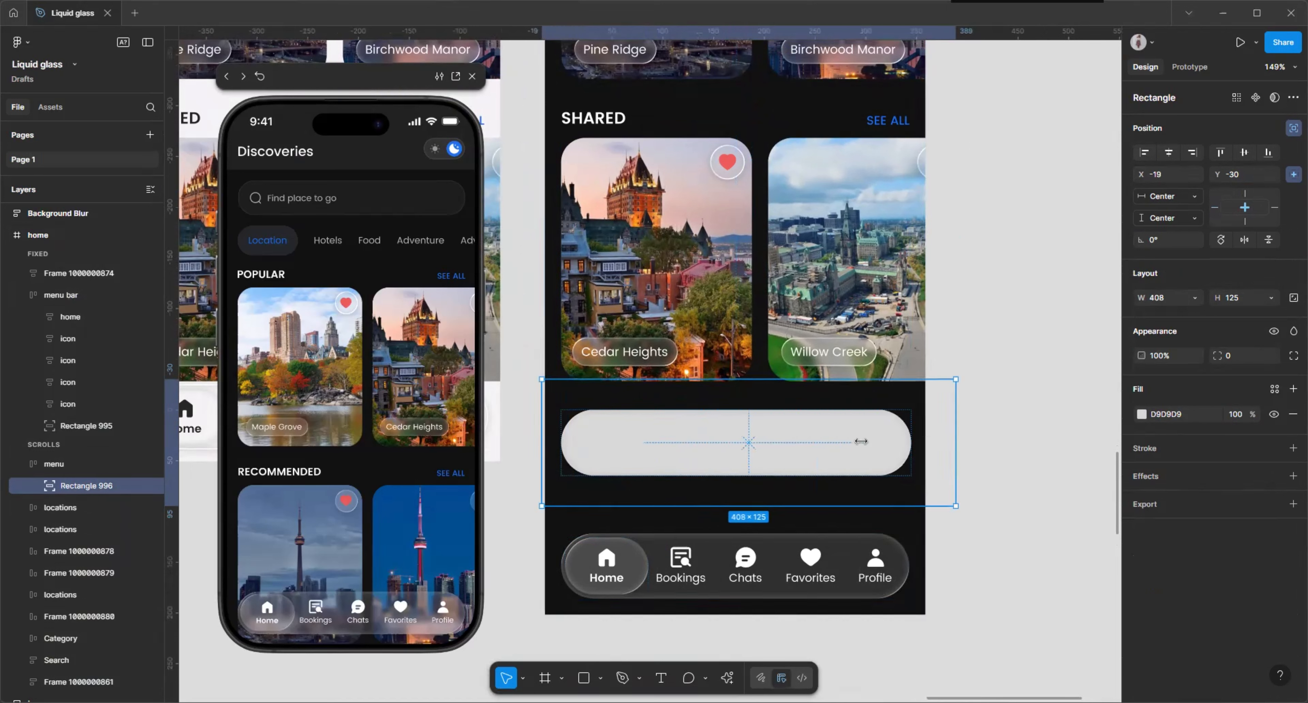
# - Set the rectangle's fill to FFFFFF at 3% opacity
pyautogui.click(1182, 416)
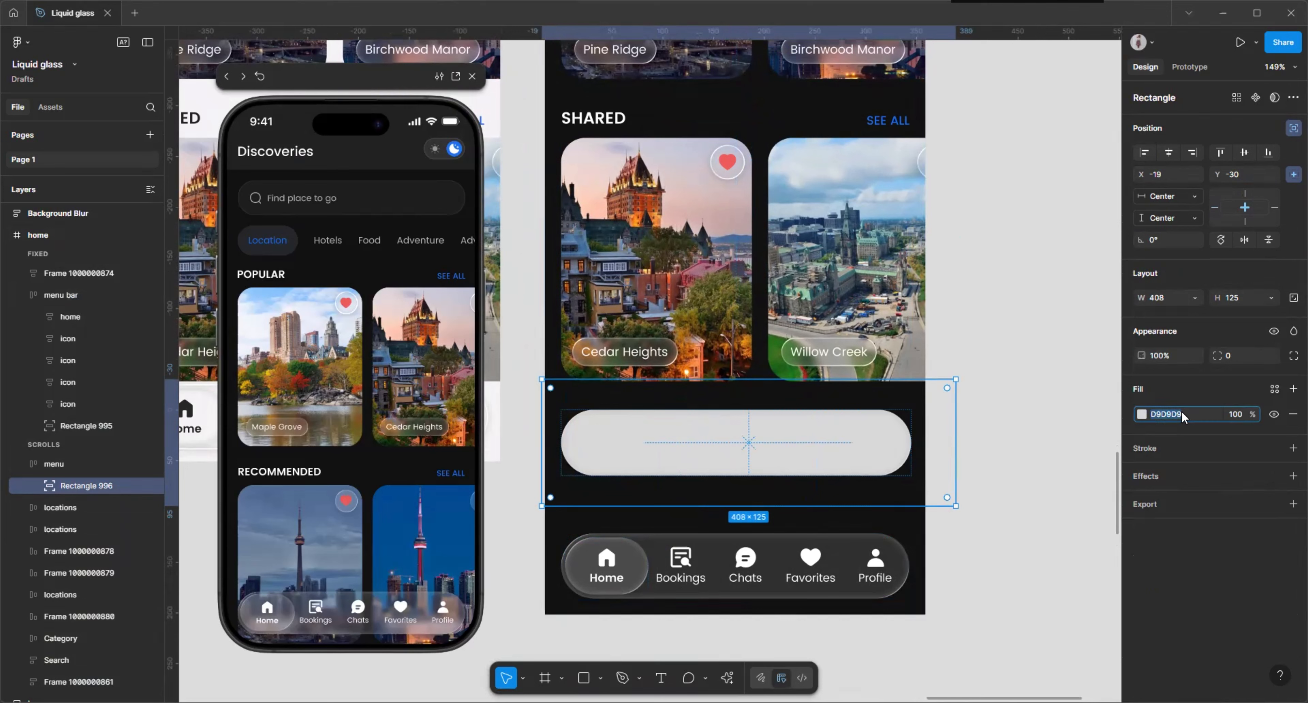
pyautogui.write('fff')
pyautogui.press('Return')
pyautogui.click(1248, 414)
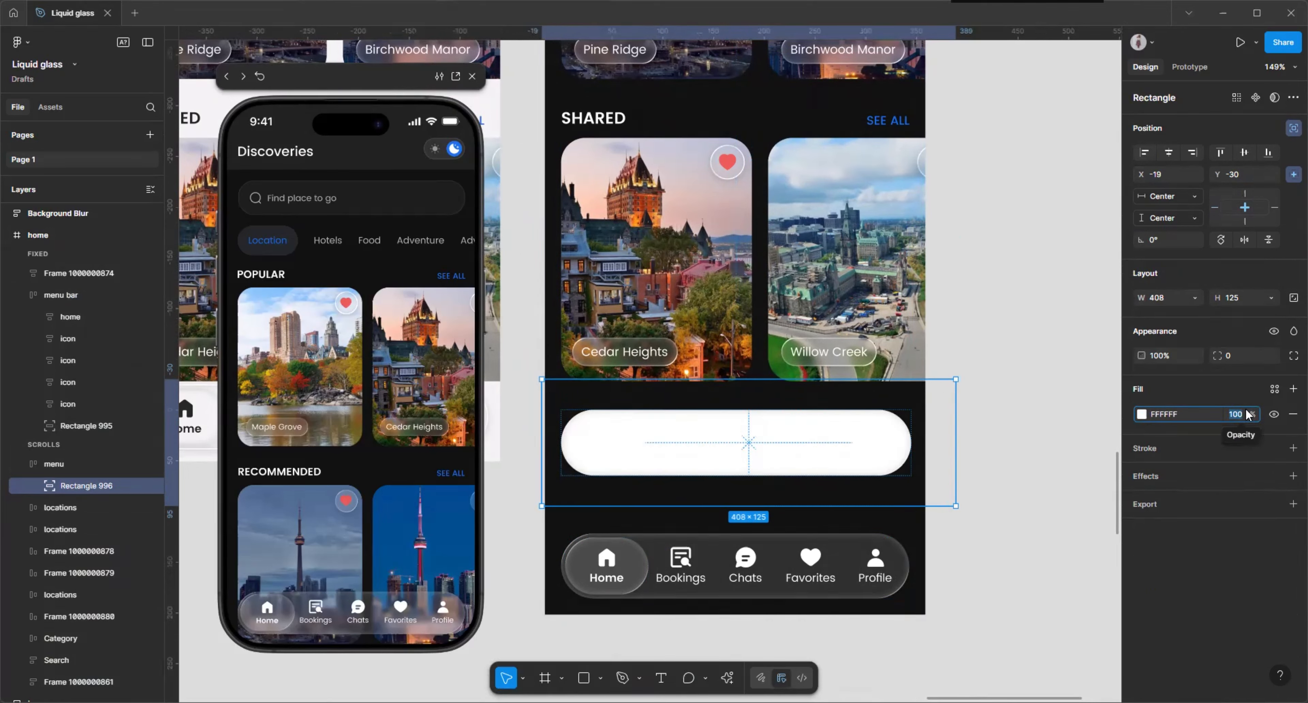
pyautogui.write('3')
pyautogui.press('Return')
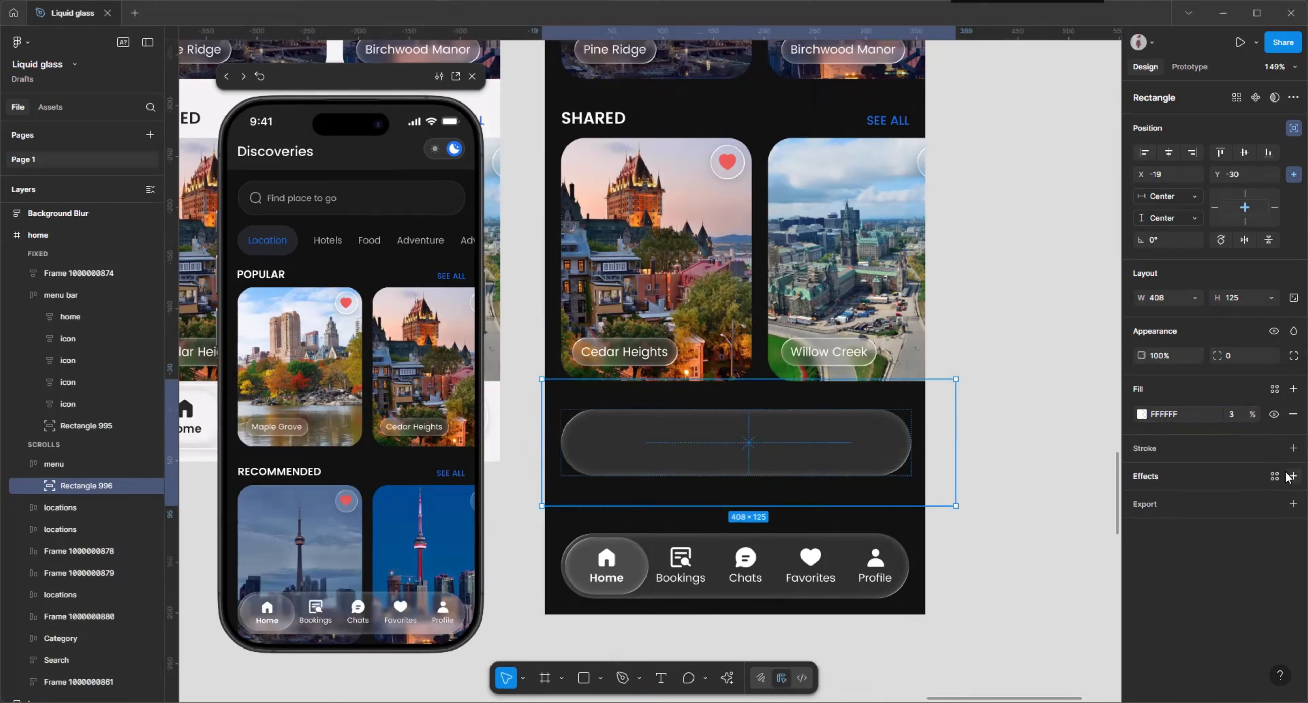
# - Add a uniform layer blur effect to the rectangle
pyautogui.click(1293, 476)
pyautogui.click(1250, 502)
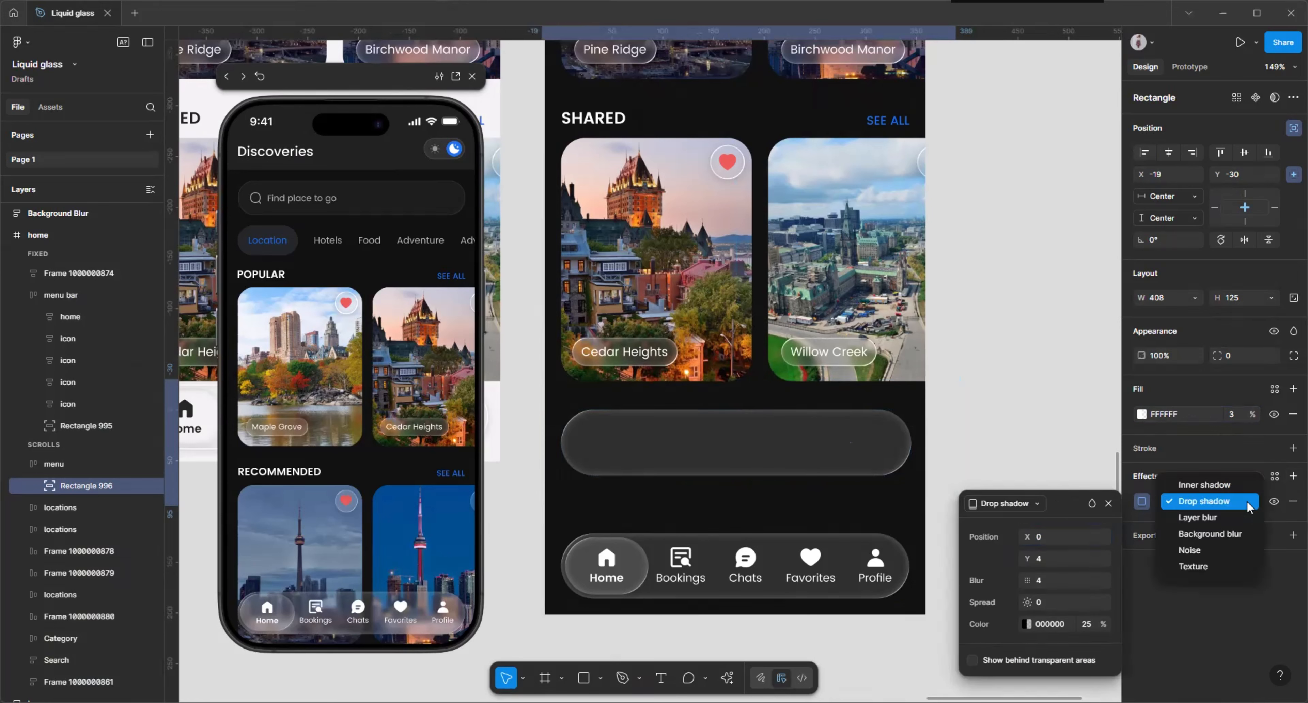
pyautogui.click(1199, 517)
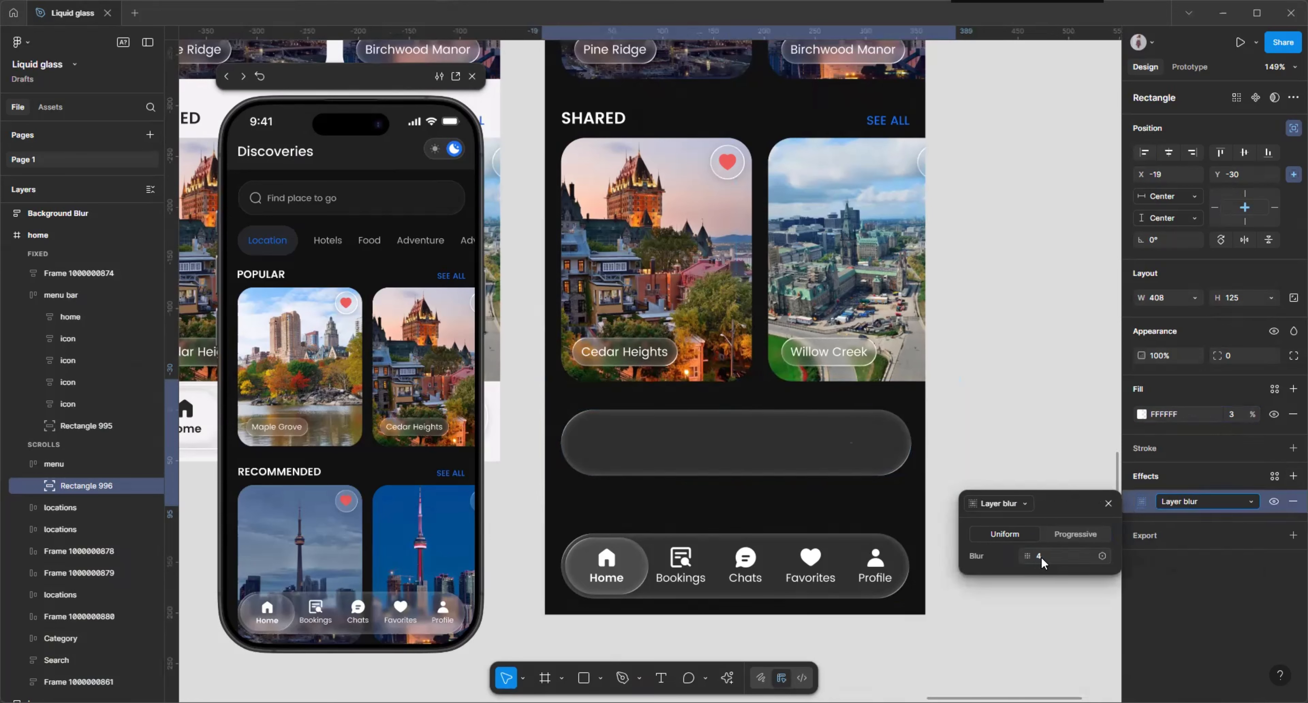
pyautogui.click(1108, 505)
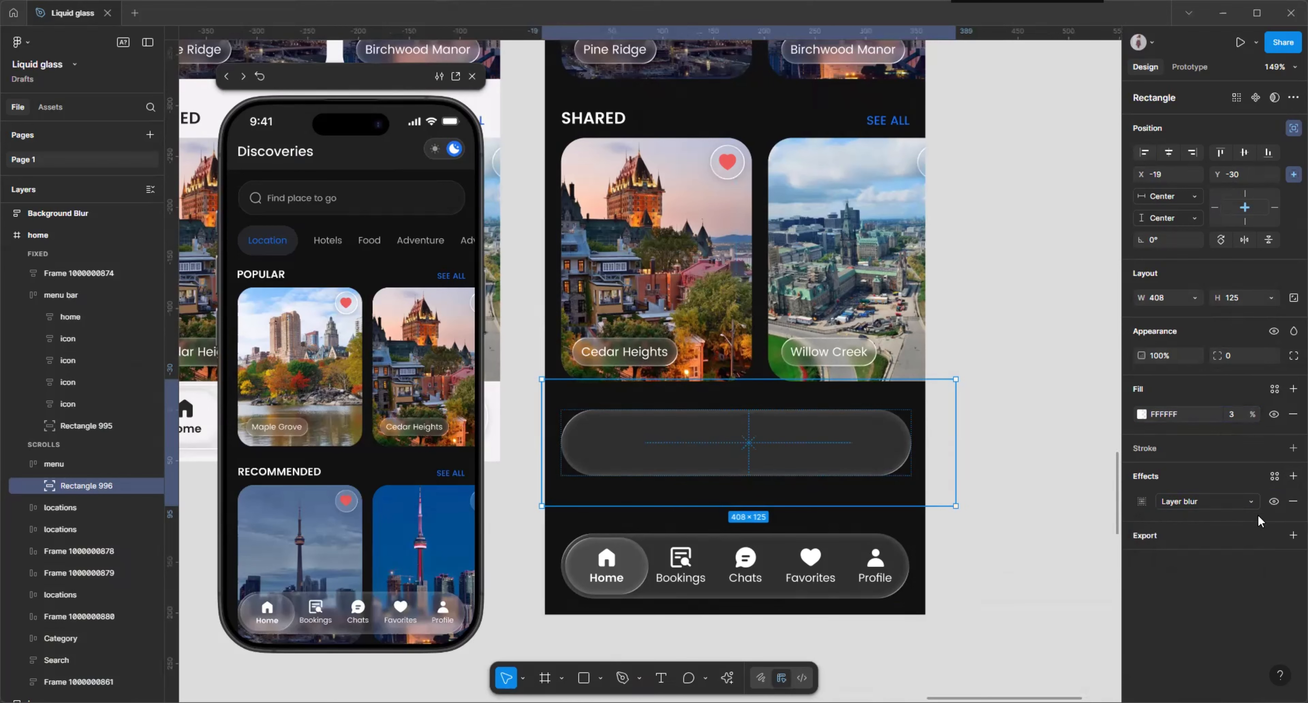
# - Add a texture effect to the rectangle with size 100 and radius 10, without clipping it to the shape
pyautogui.click(1290, 476)
pyautogui.click(1241, 503)
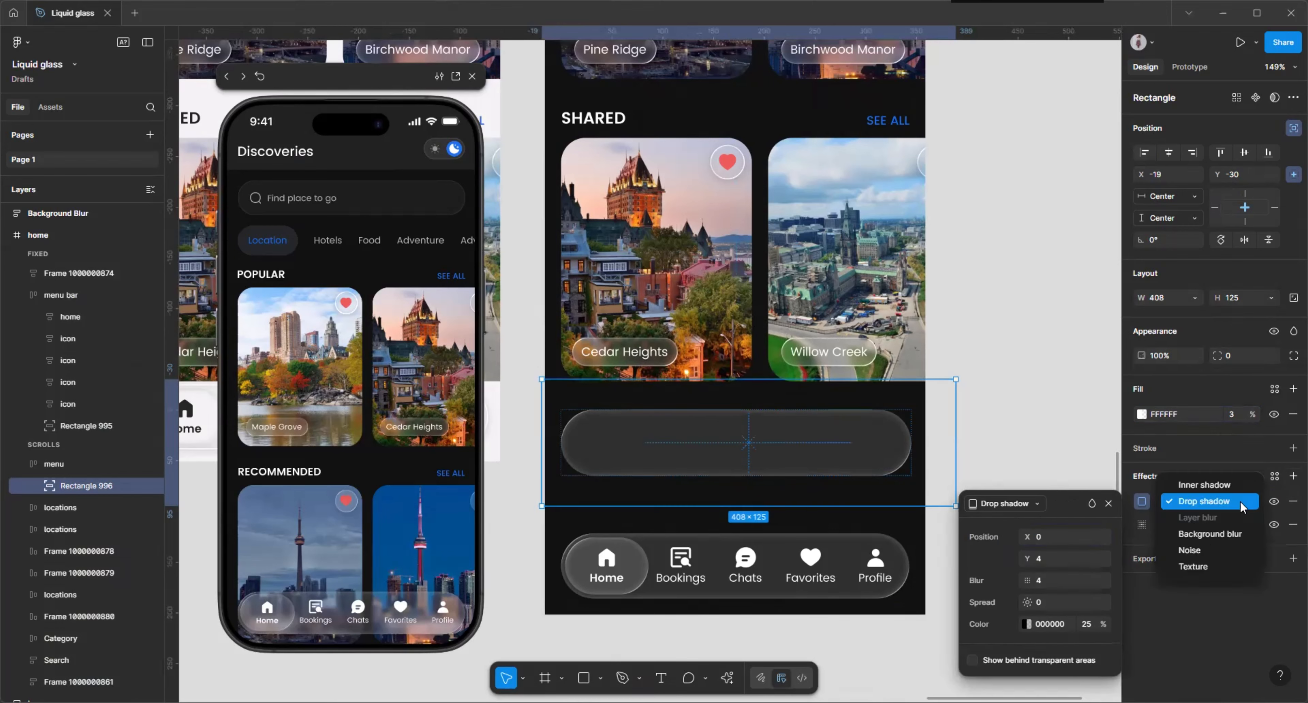
pyautogui.click(1202, 565)
pyautogui.click(1046, 541)
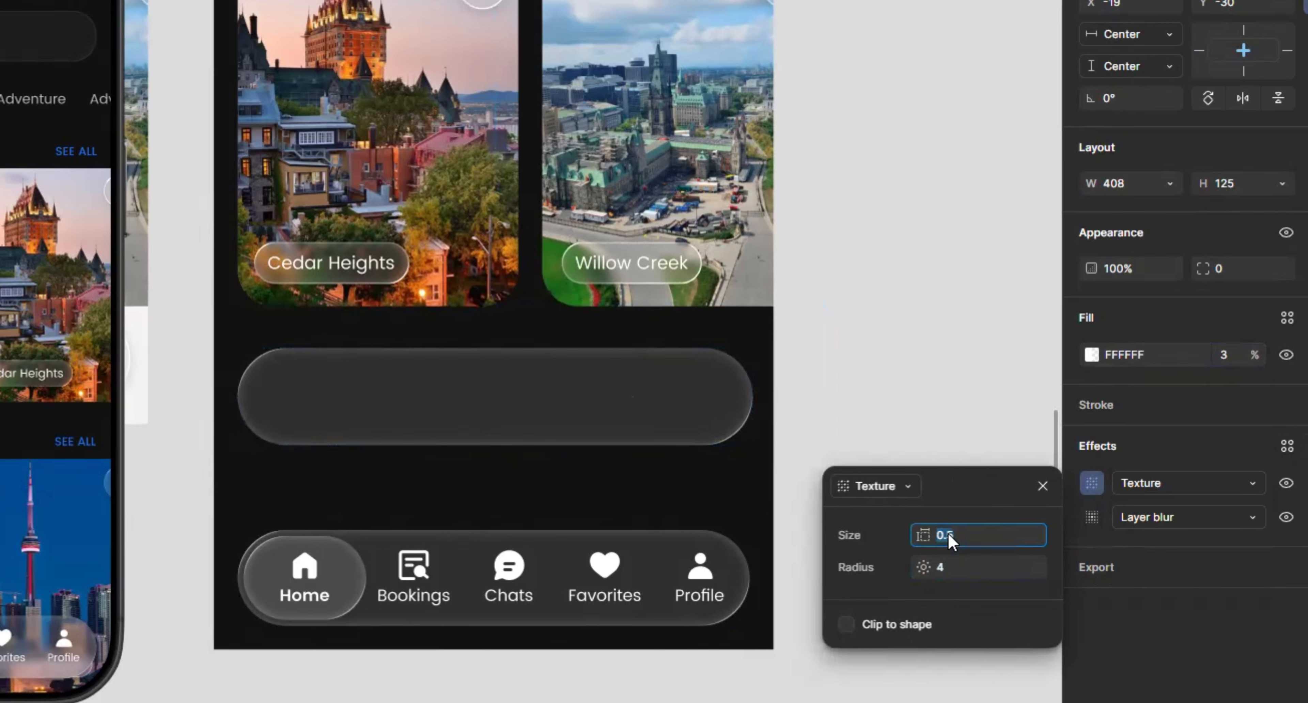
pyautogui.write('100')
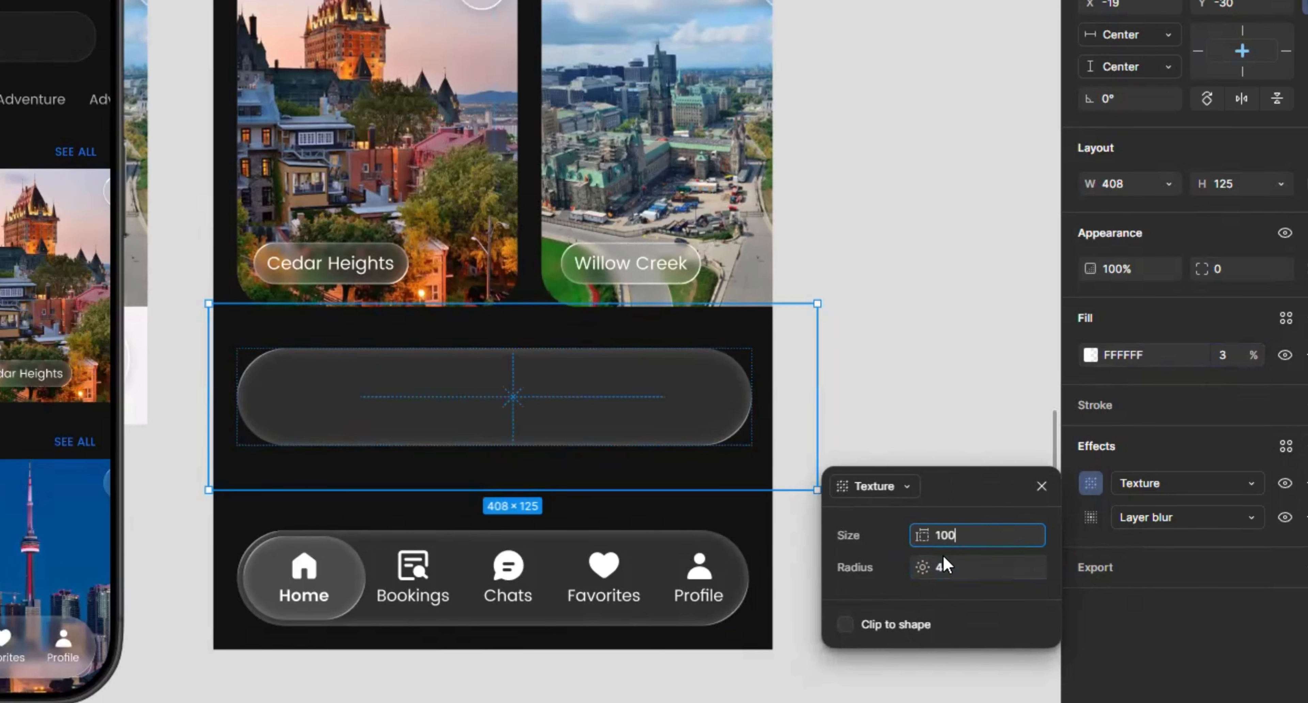
pyautogui.click(950, 568)
pyautogui.write('10')
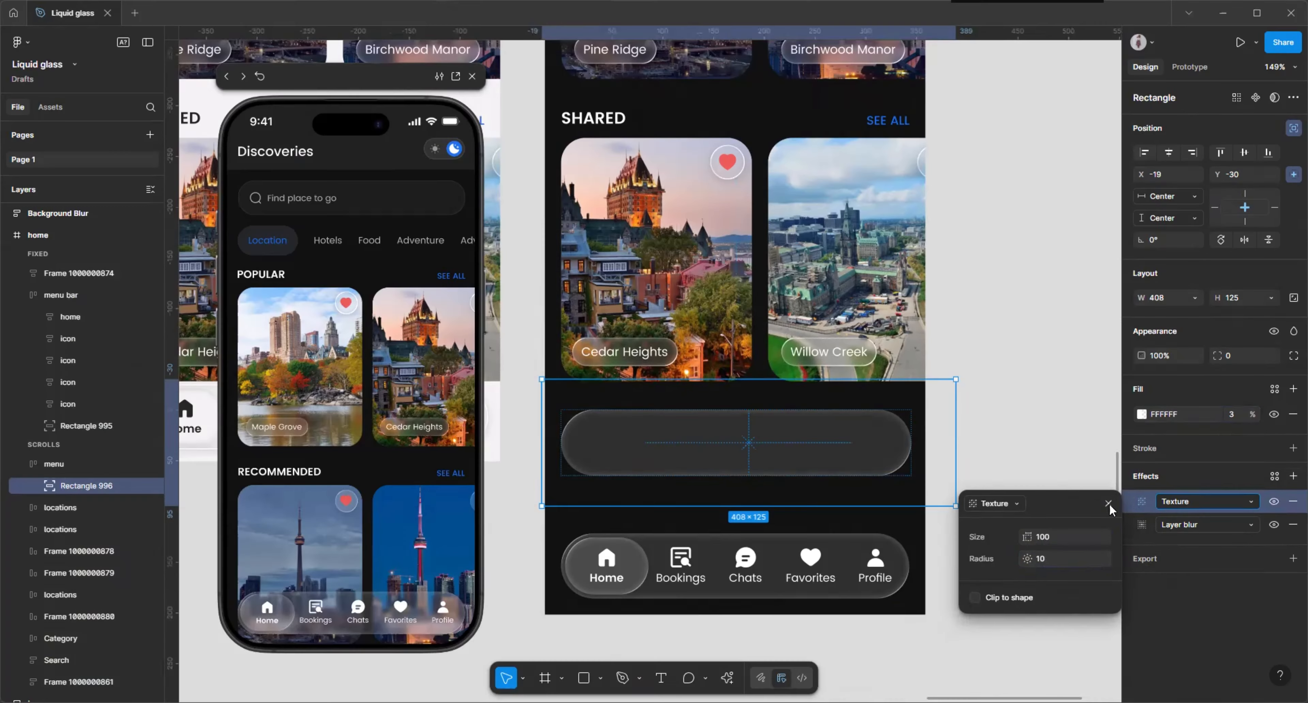
pyautogui.click(1042, 486)
pyautogui.click(1007, 544)
# - Test the menu frame over the Willow Creek card with auto layout ignored, and return it below the cards at X 8, Y 1160
pyautogui.scroll(-4, 1009, 537)
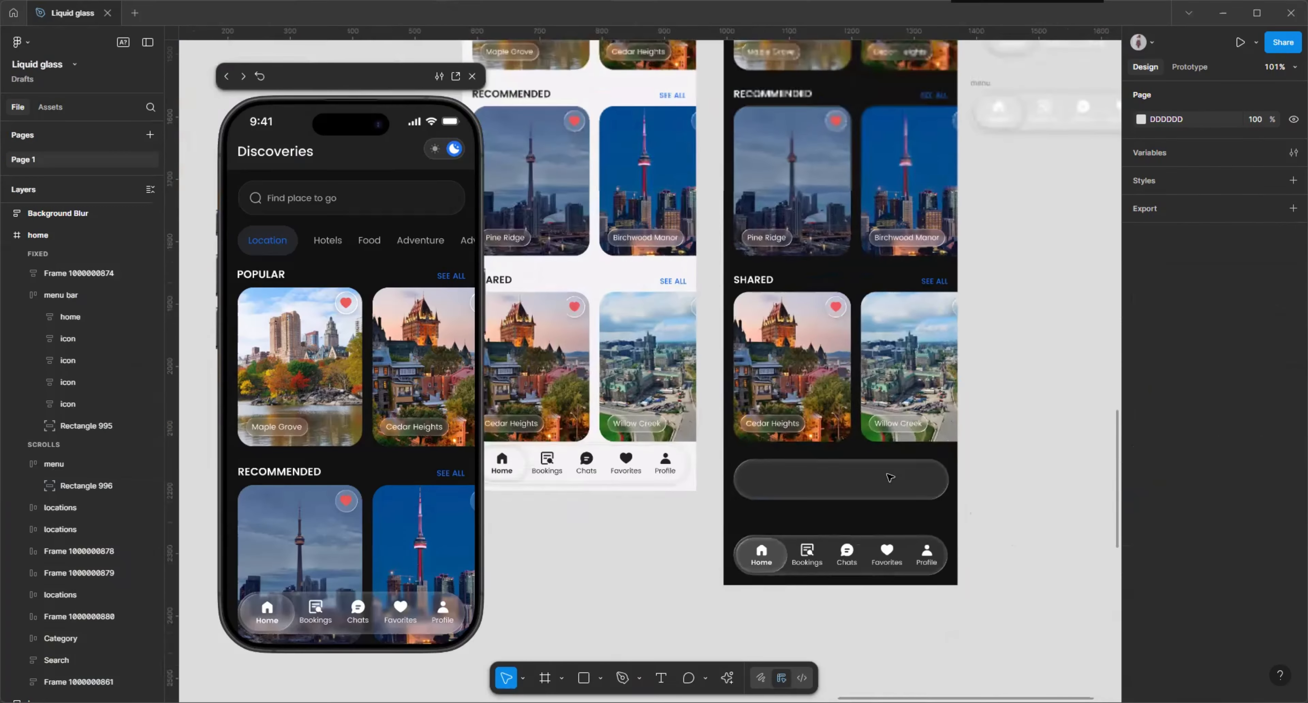
pyautogui.click(881, 480)
pyautogui.moveTo(873, 459); pyautogui.dragTo(893, 400)
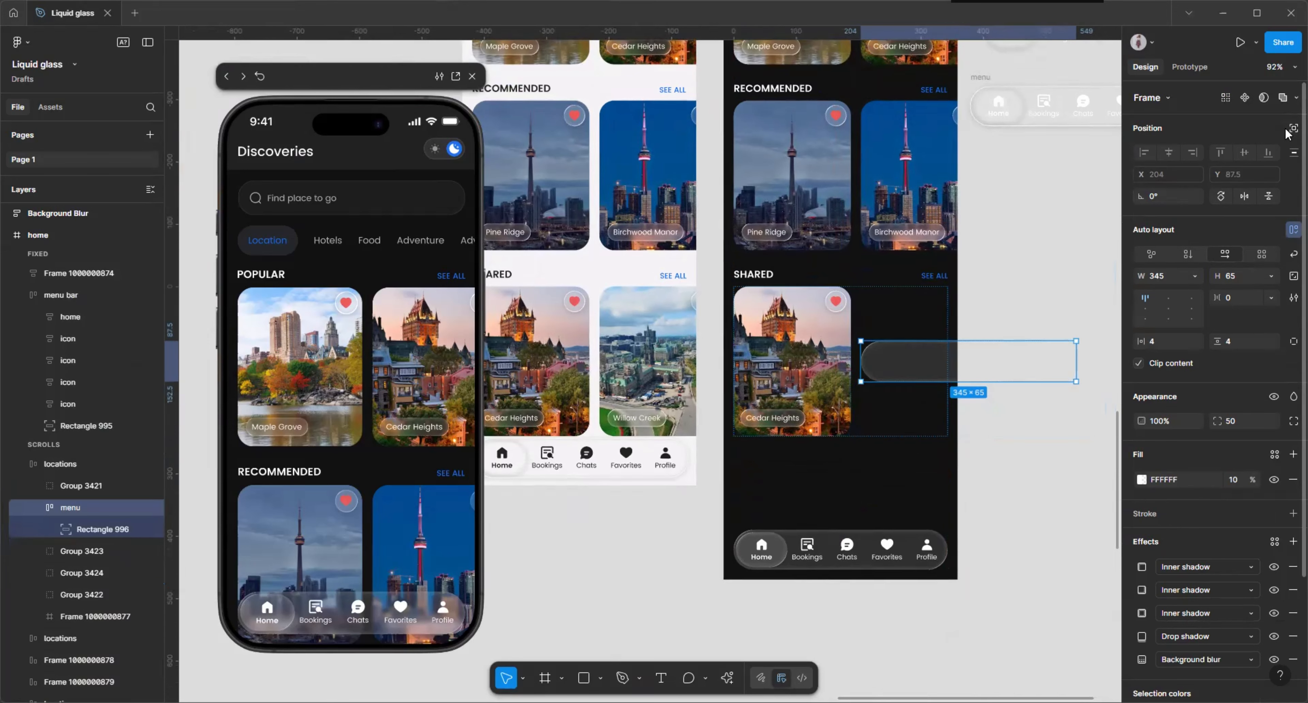
pyautogui.click(1293, 129)
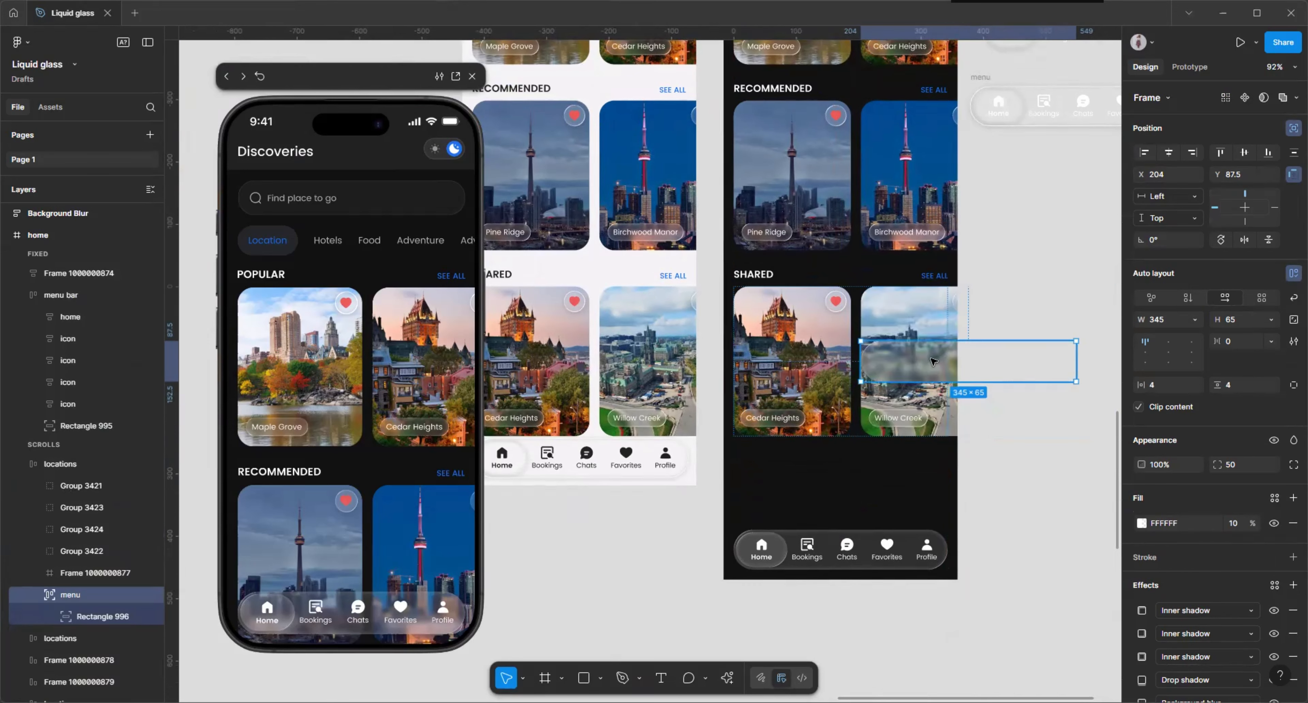
pyautogui.moveTo(926, 369); pyautogui.dragTo(800, 486)
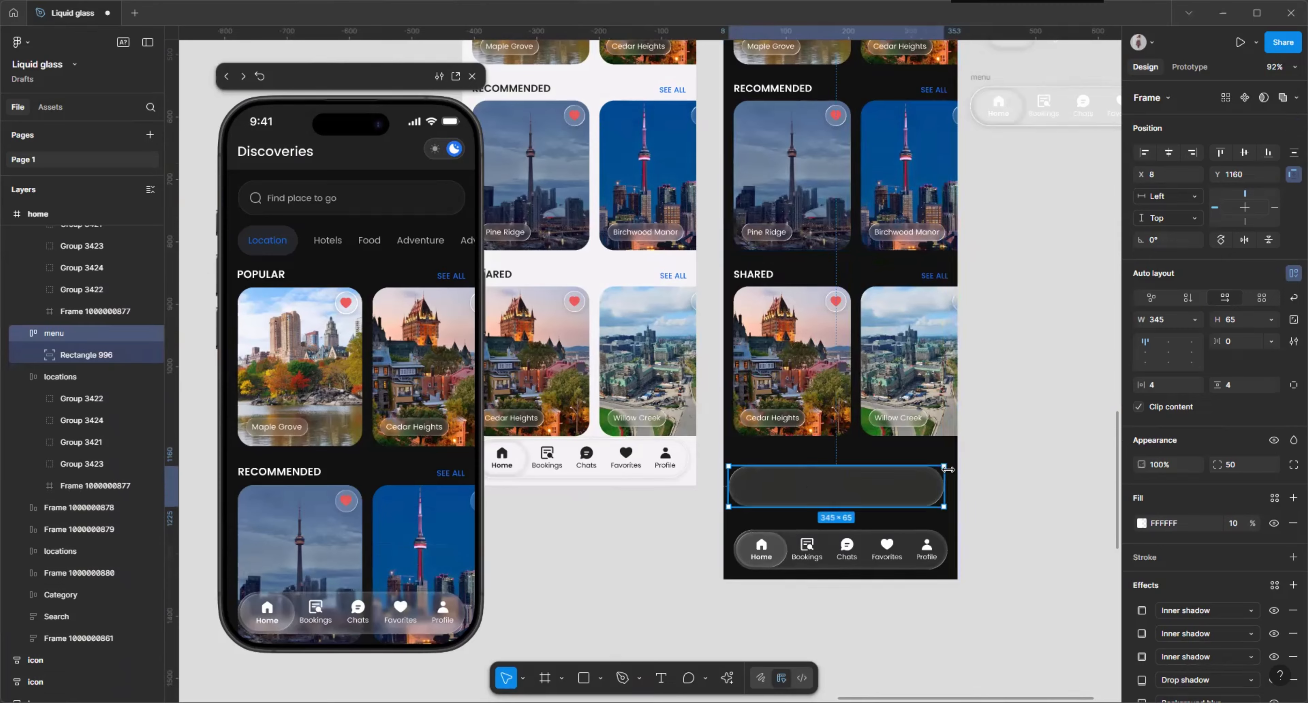
# - Copy the Home, Bookings, Chats, Favorites and Profile items from the existing menu bar into the new menu frame
pyautogui.scroll(3, 948, 468)
pyautogui.scroll(2, 783, 570)
pyautogui.click(782, 570)
pyautogui.press('Return')
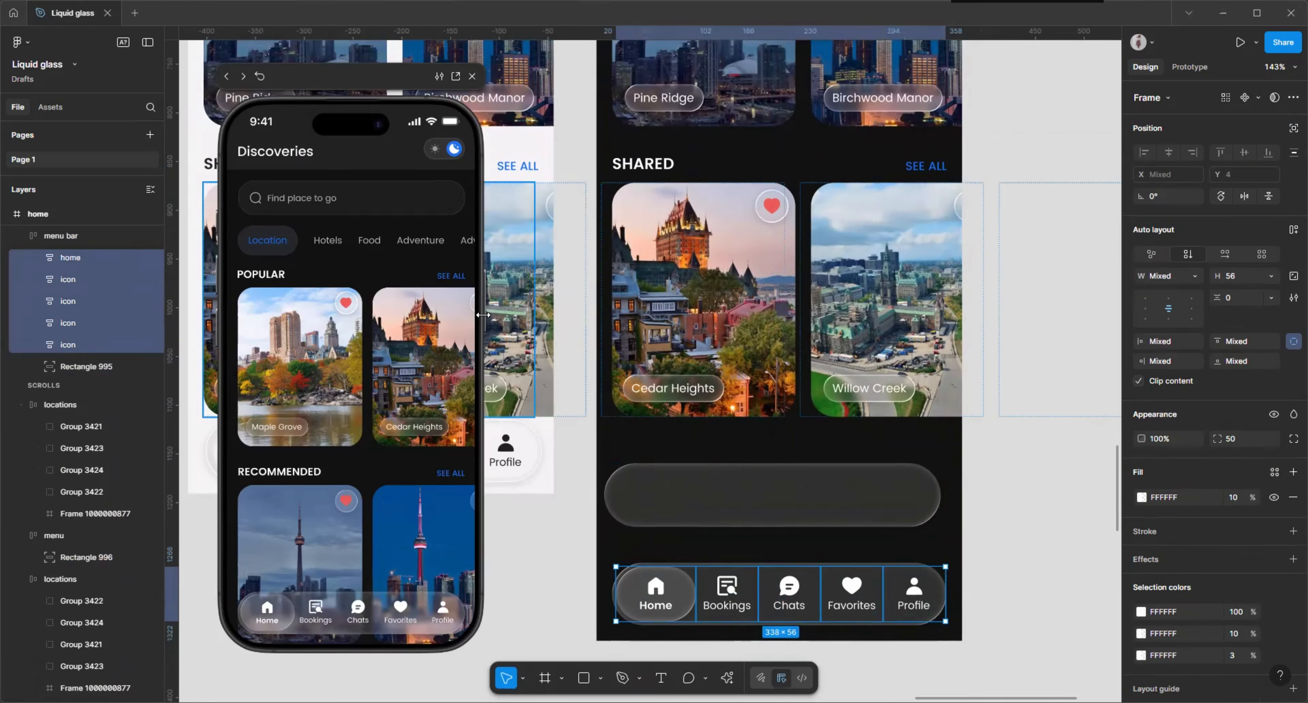
pyautogui.hotkey('ctrl', 'c')
pyautogui.click(653, 496)
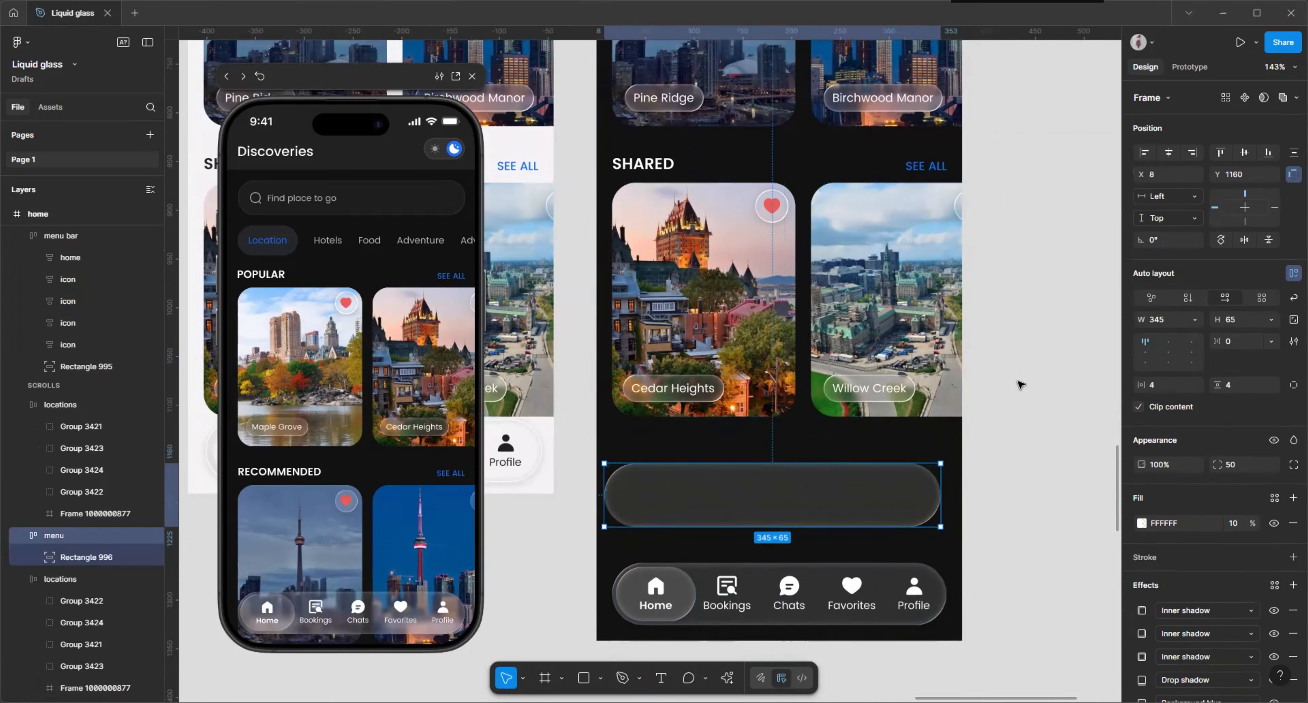
pyautogui.hotkey('ctrl', 'v')
pyautogui.click(990, 446)
pyautogui.scroll(-3, 1001, 442)
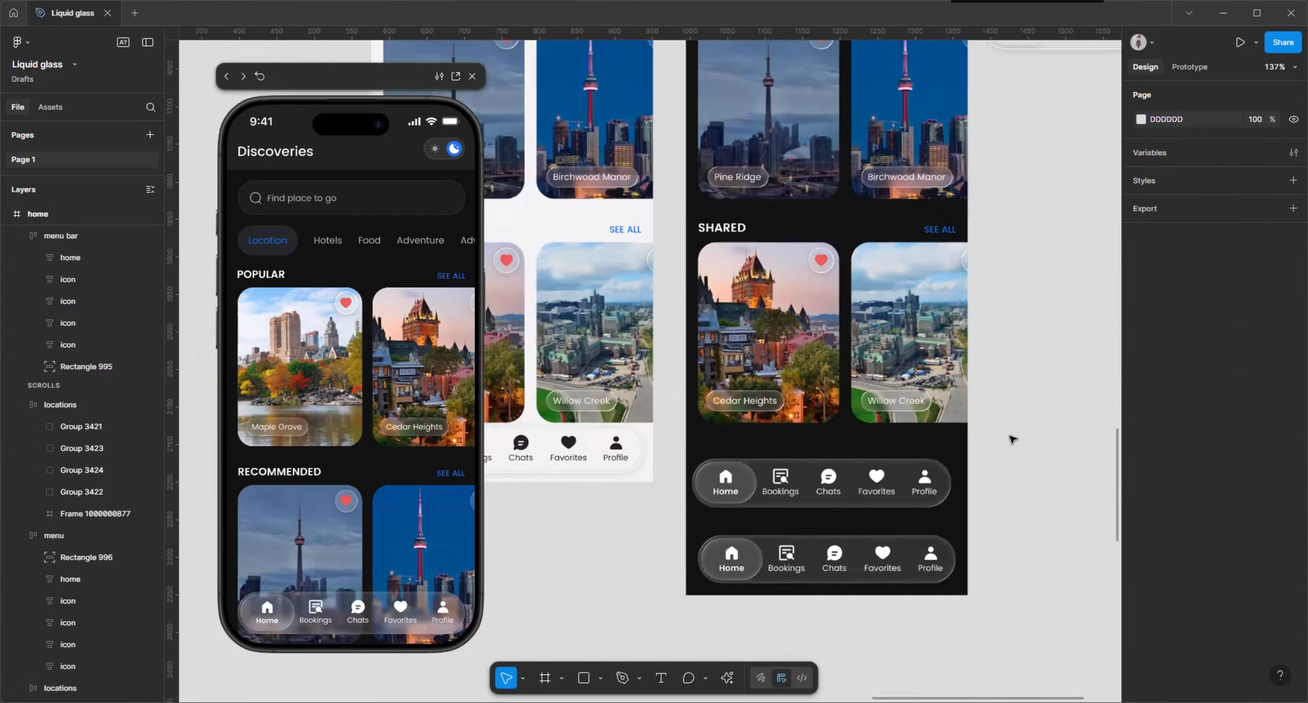
# - Centre the new menu frame horizontally on the dark home screen
pyautogui.scroll(5, 937, 554)
pyautogui.click(696, 432)
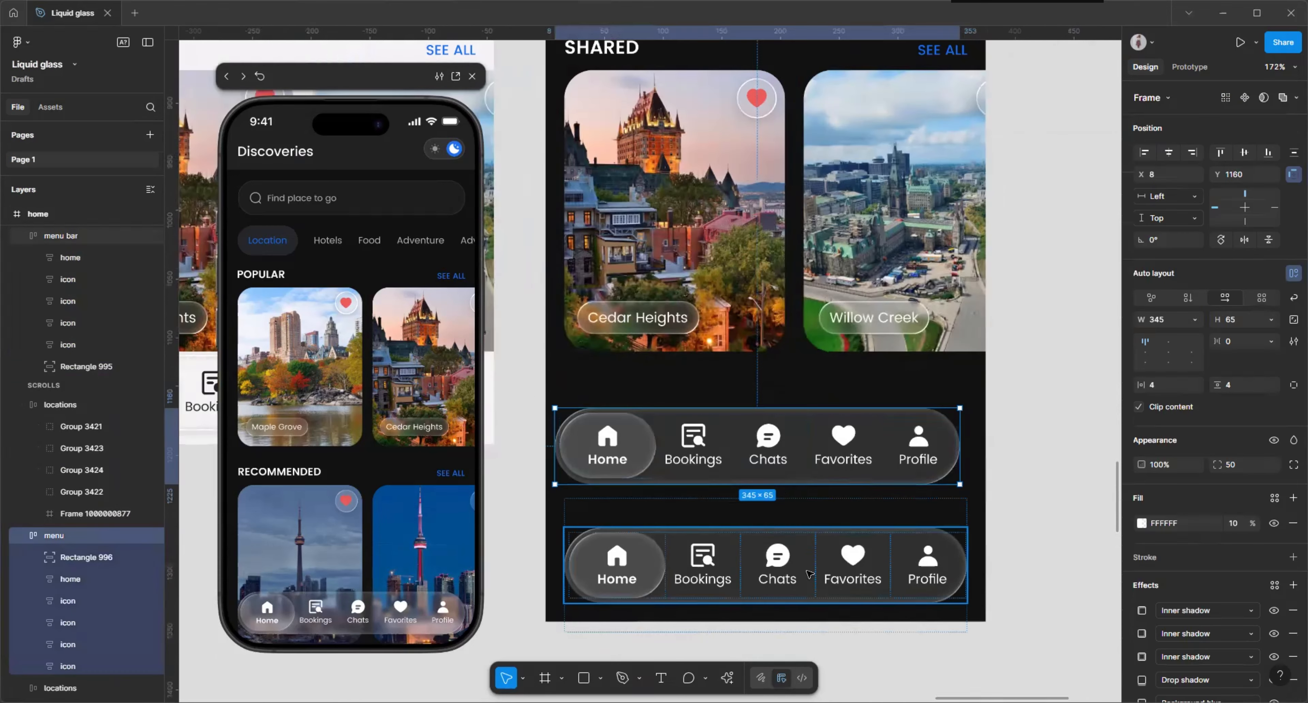
pyautogui.click(1168, 152)
# - Run the Liquid Glass plugin and close the phone preview that covers it
pyautogui.scroll(-3, 899, 533)
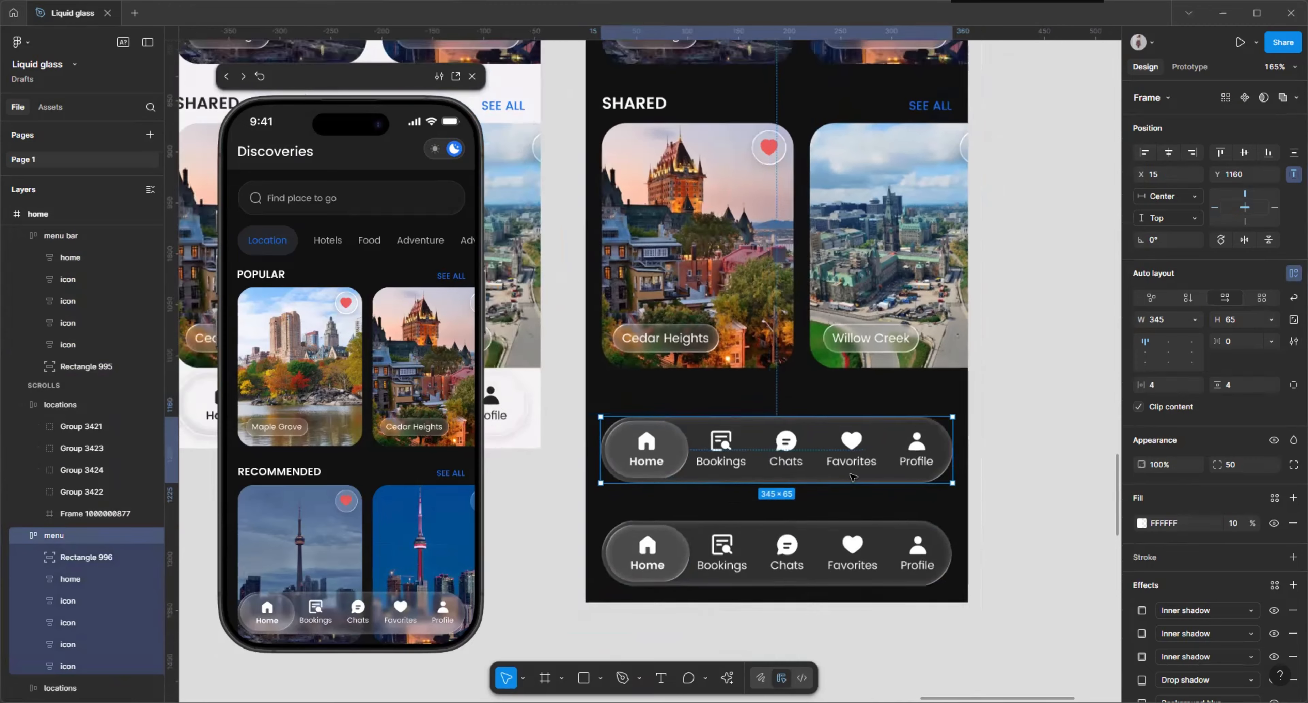
pyautogui.scroll(-4, 633, 541)
pyautogui.click(690, 649)
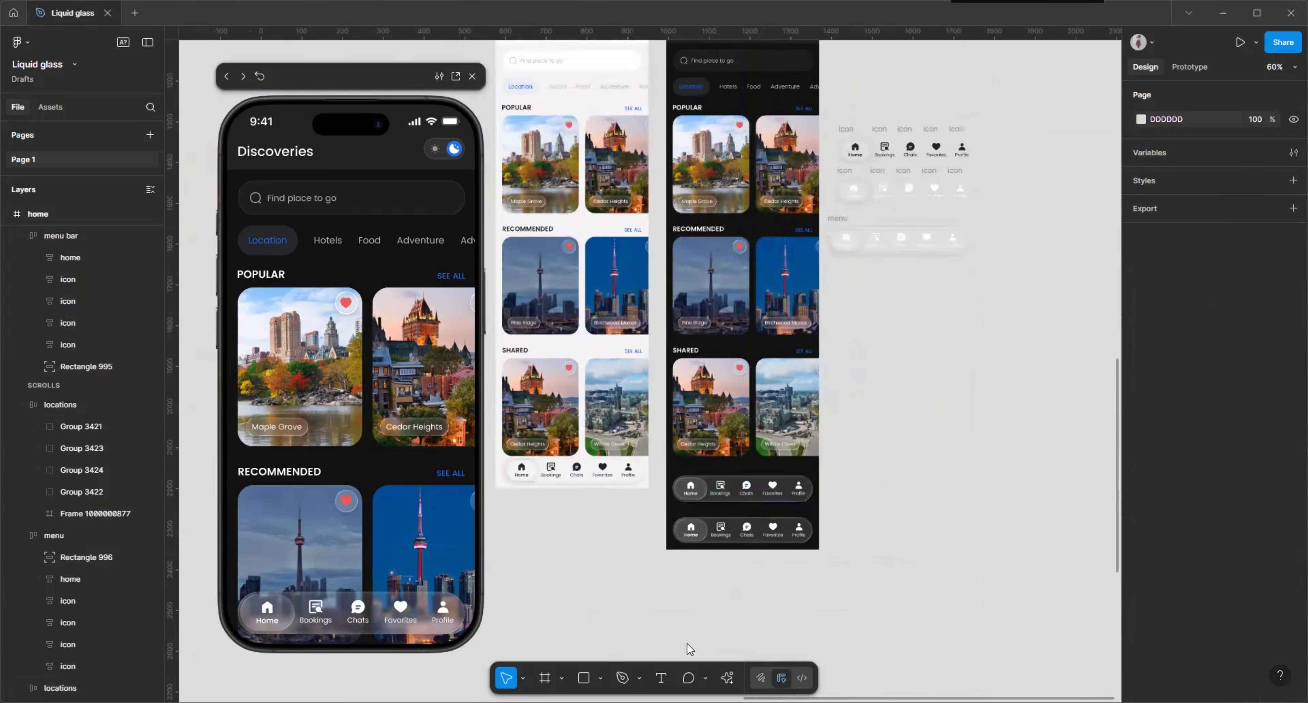
pyautogui.hotkey('ctrl', 'k')
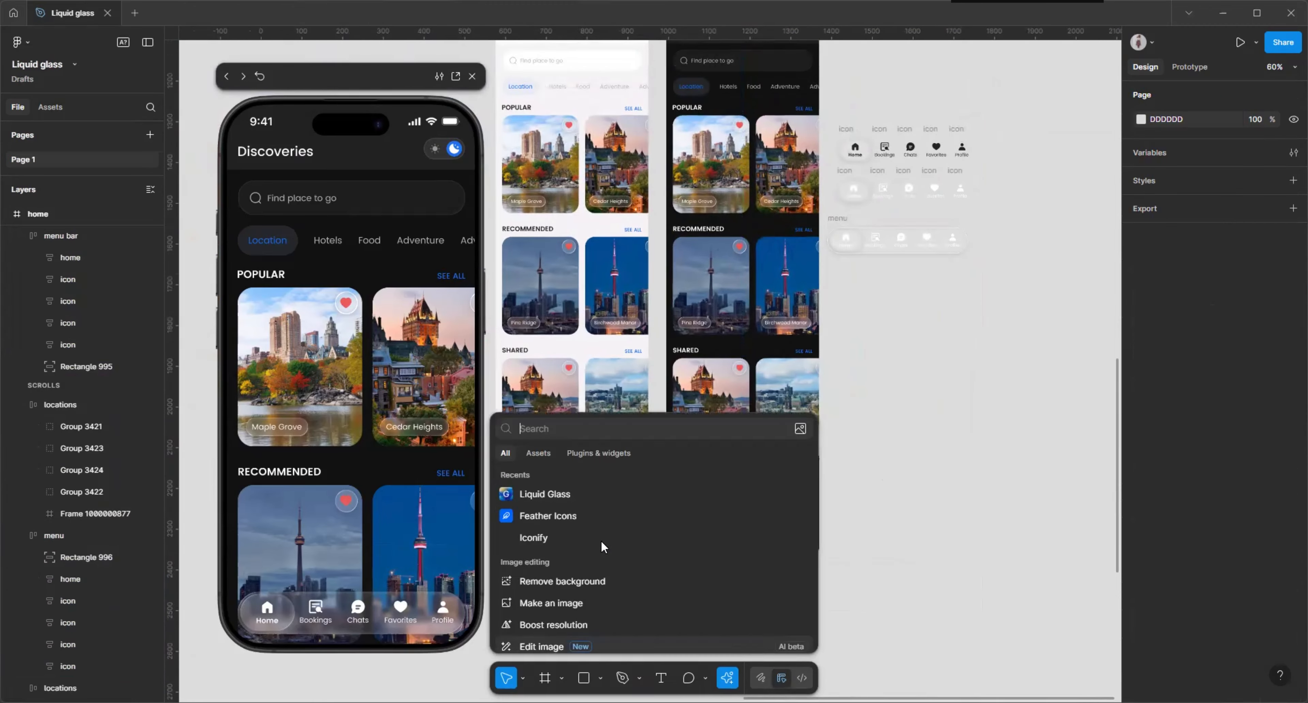
pyautogui.click(568, 496)
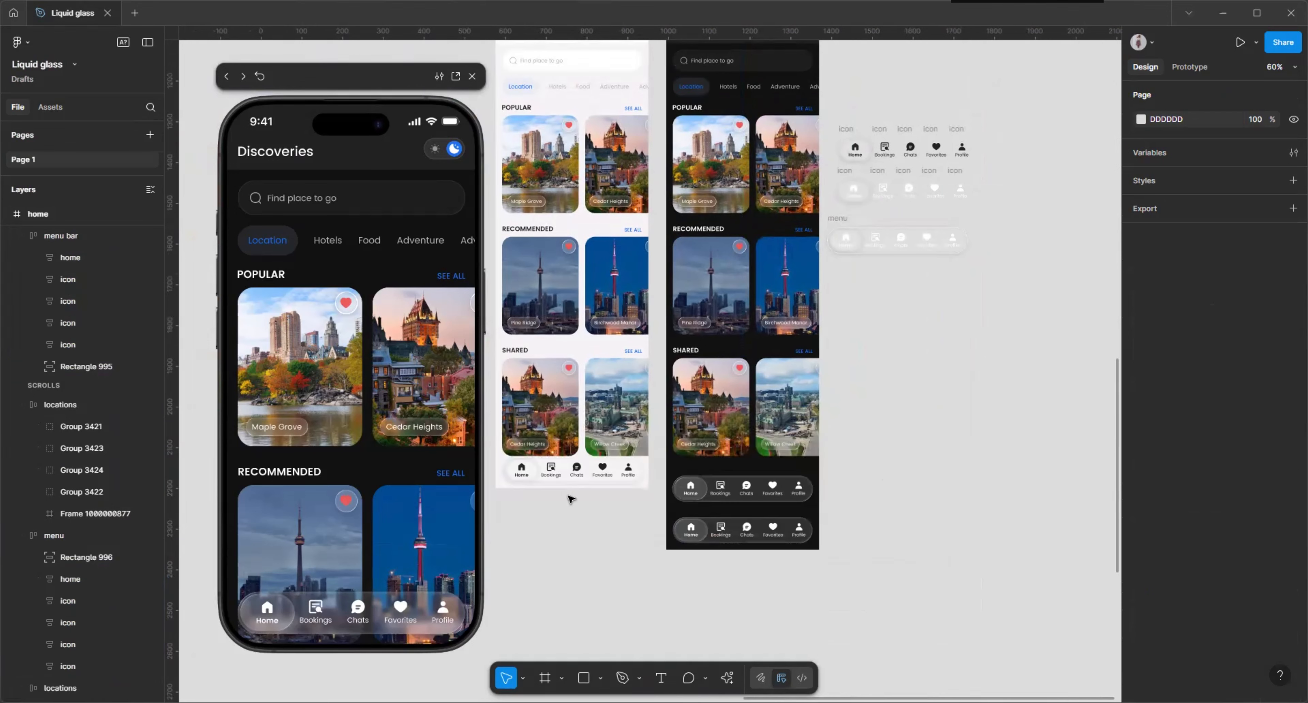
pyautogui.scroll(-1, 880, 410)
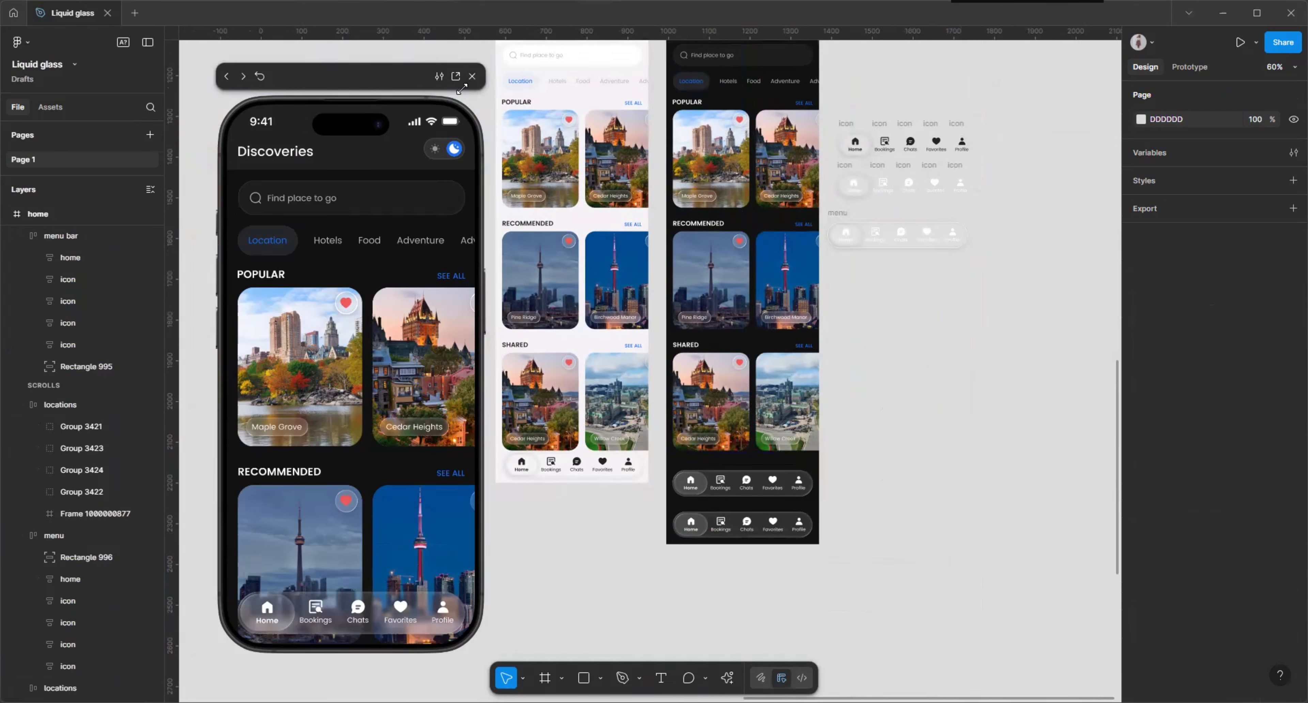
pyautogui.scroll(-2, 769, 354)
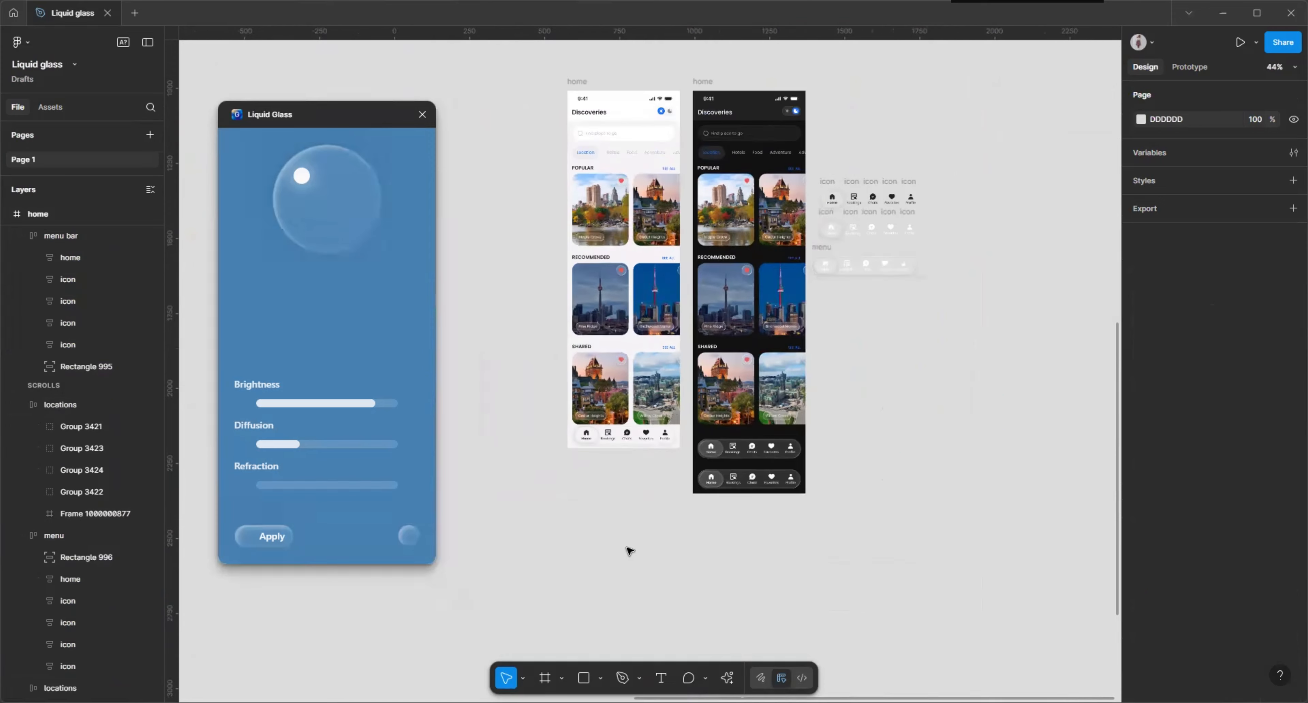
# - Create a 343 × 64 frame named menu 2 with corner radius 50, and give it the plugin's glass effect with brightness slightly above the middle
pyautogui.scroll(5, 665, 573)
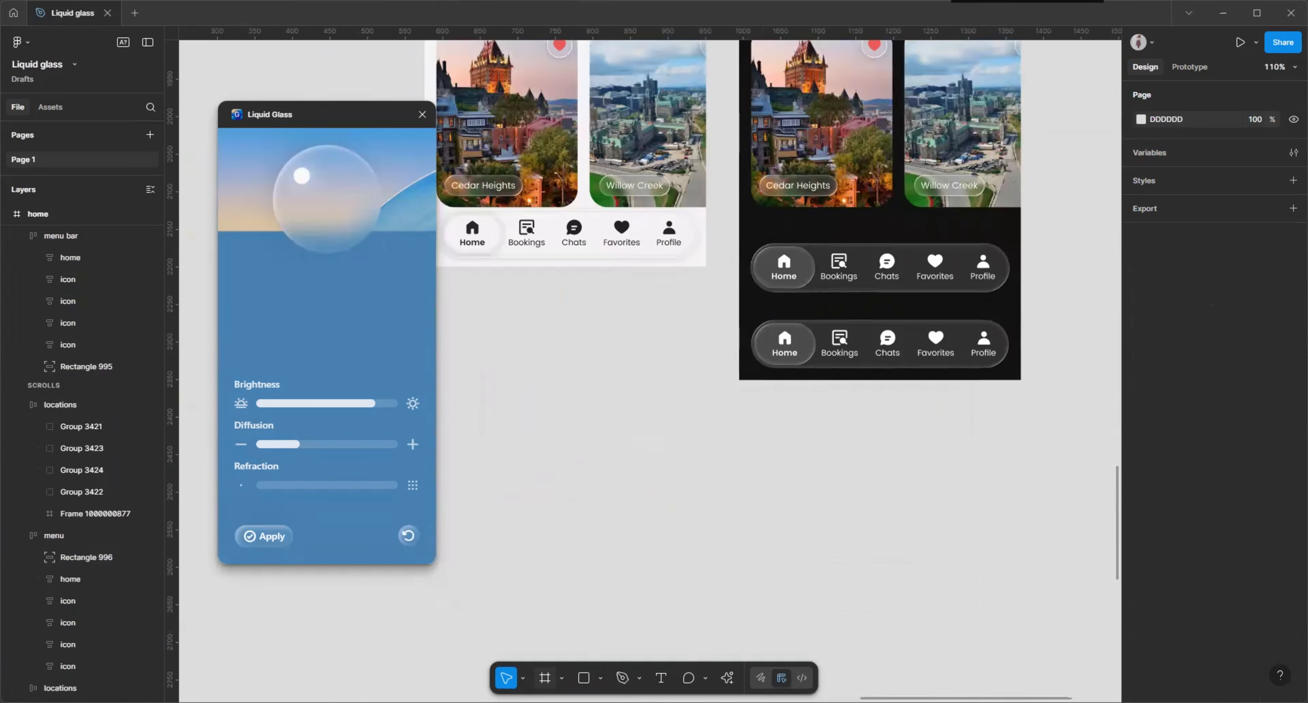
pyautogui.press('f')
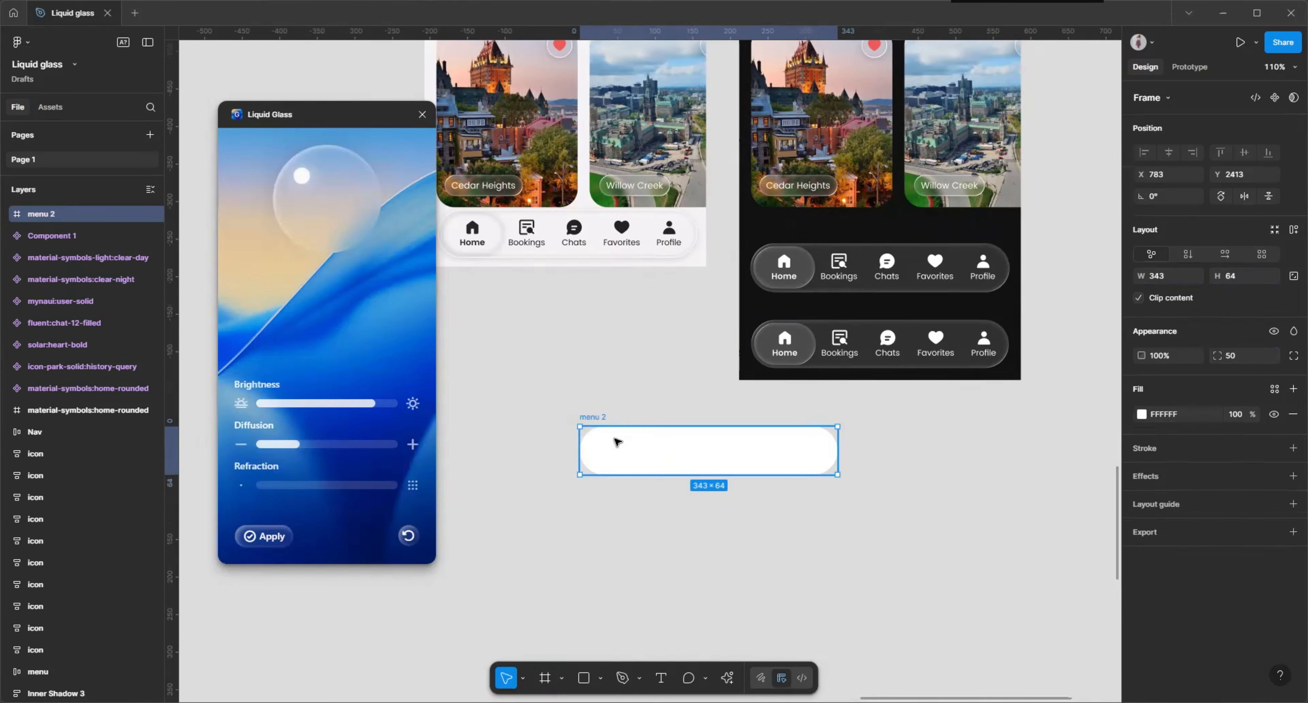
pyautogui.moveTo(353, 405); pyautogui.dragTo(366, 408)
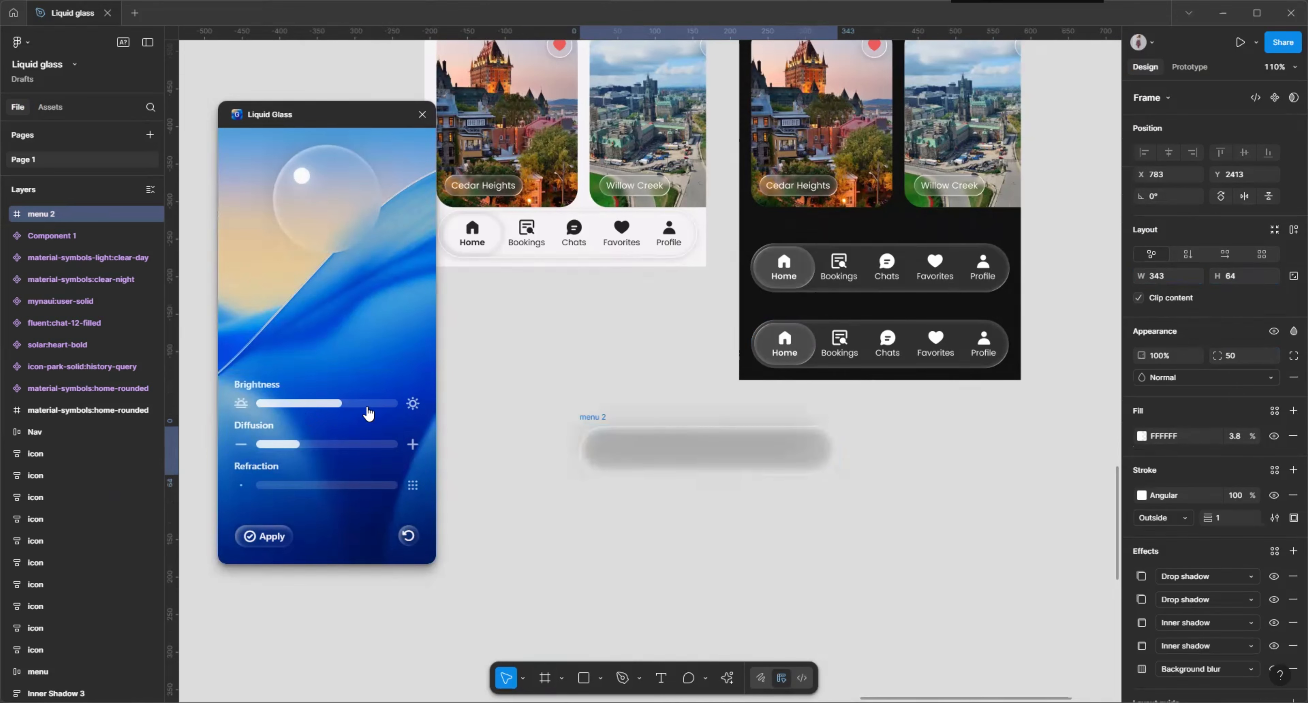
pyautogui.scroll(-3, 596, 464)
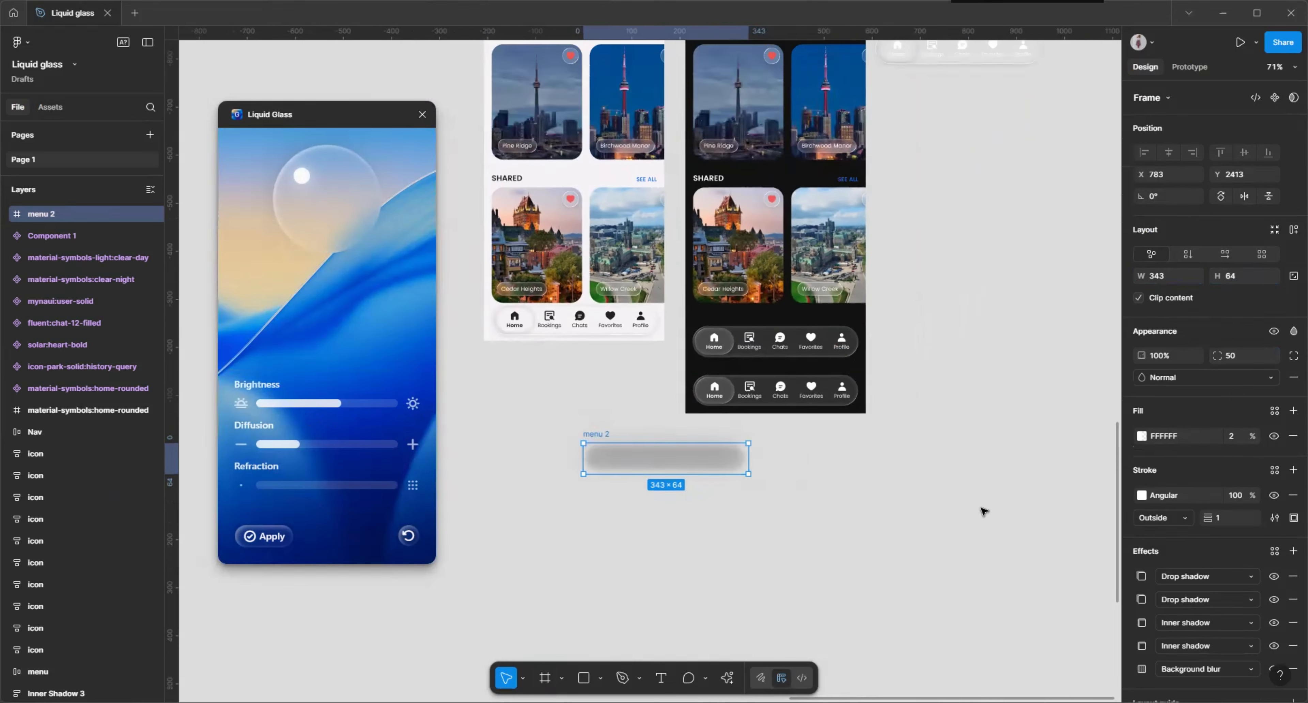
# - Extend the dark home screen downward to a height of 1549 to make room below the menu bars
pyautogui.scroll(-5, 984, 510)
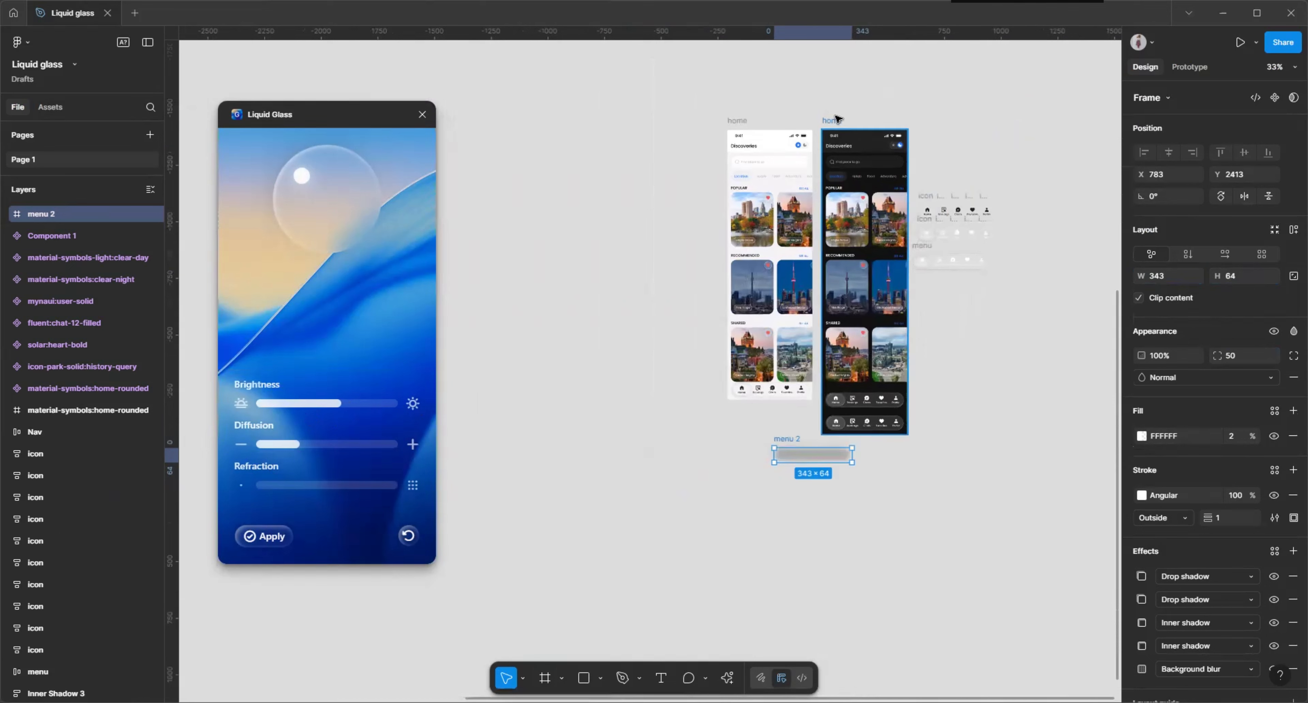
pyautogui.click(835, 119)
pyautogui.moveTo(781, 440); pyautogui.dragTo(742, 439)
pyautogui.click(834, 120)
pyautogui.moveTo(865, 434); pyautogui.dragTo(865, 481)
pyautogui.scroll(4, 866, 462)
pyautogui.scroll(1, 849, 443)
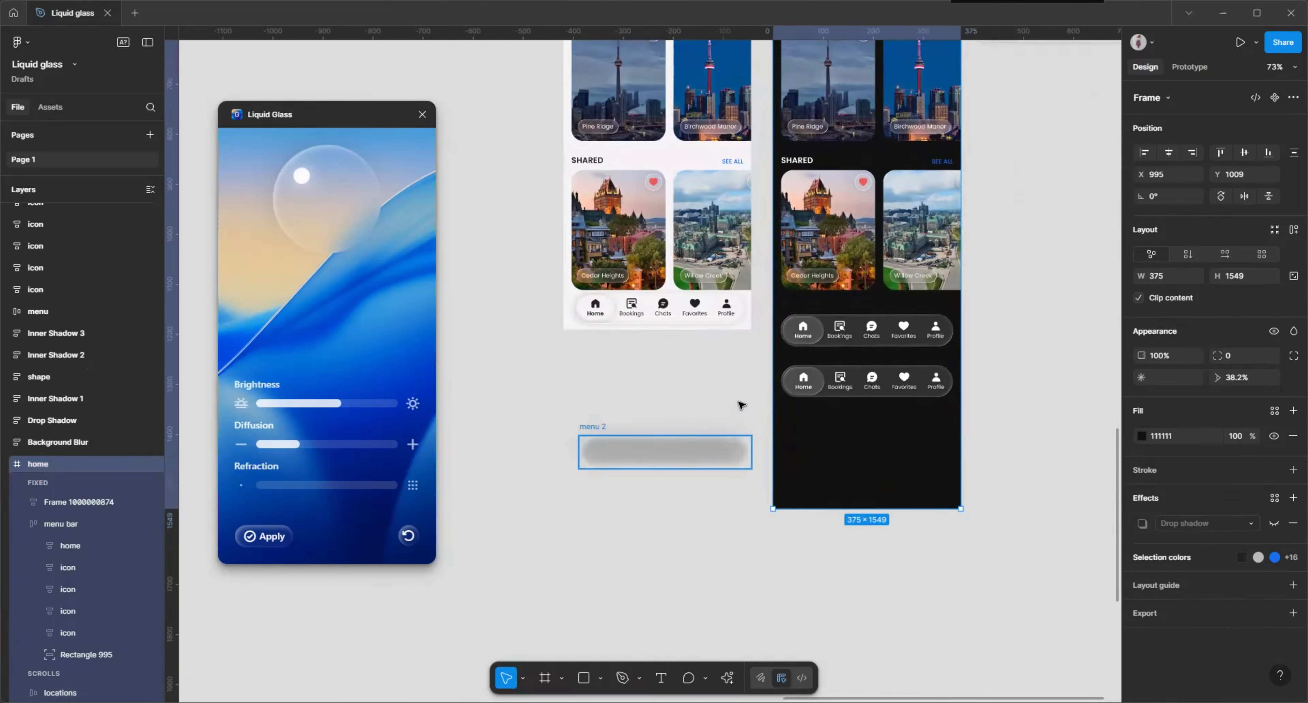
# - Move the menu 2 frame into the dark home screen, below the two existing menu bars
pyautogui.moveTo(593, 426); pyautogui.dragTo(793, 407)
pyautogui.scroll(1, 830, 410)
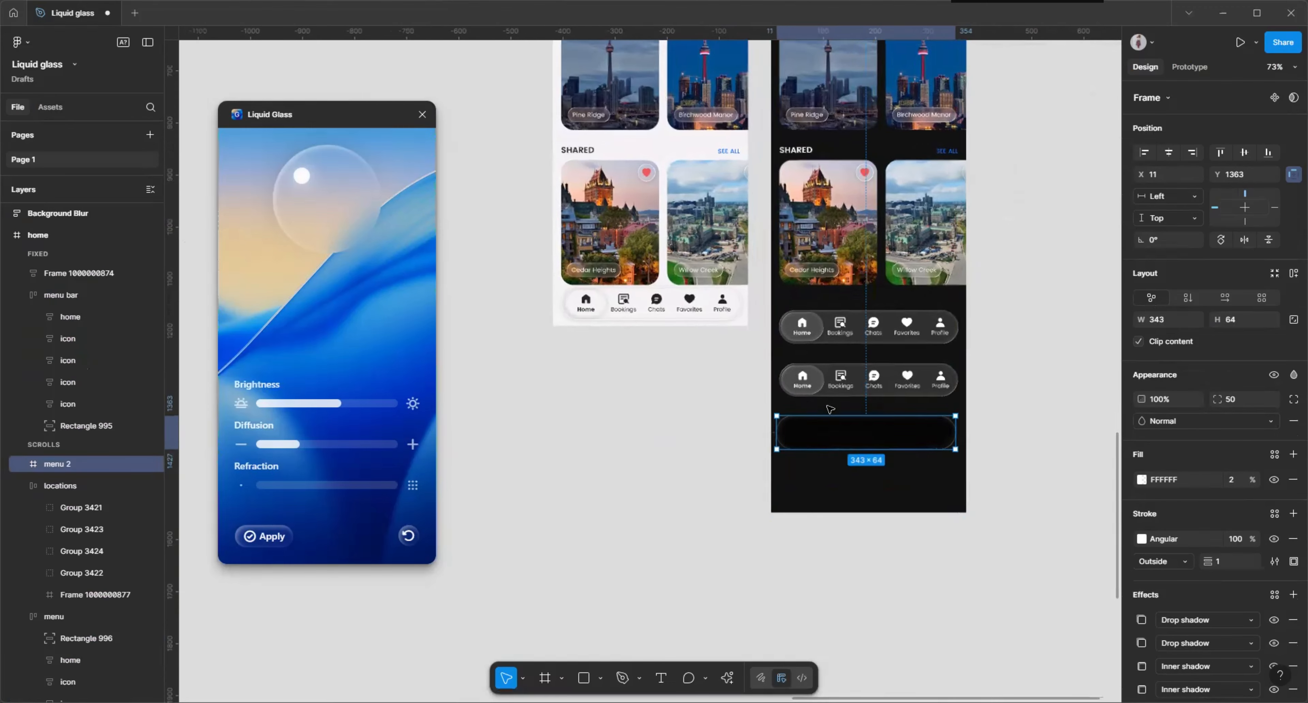
pyautogui.scroll(2, 830, 410)
pyautogui.scroll(3, 933, 435)
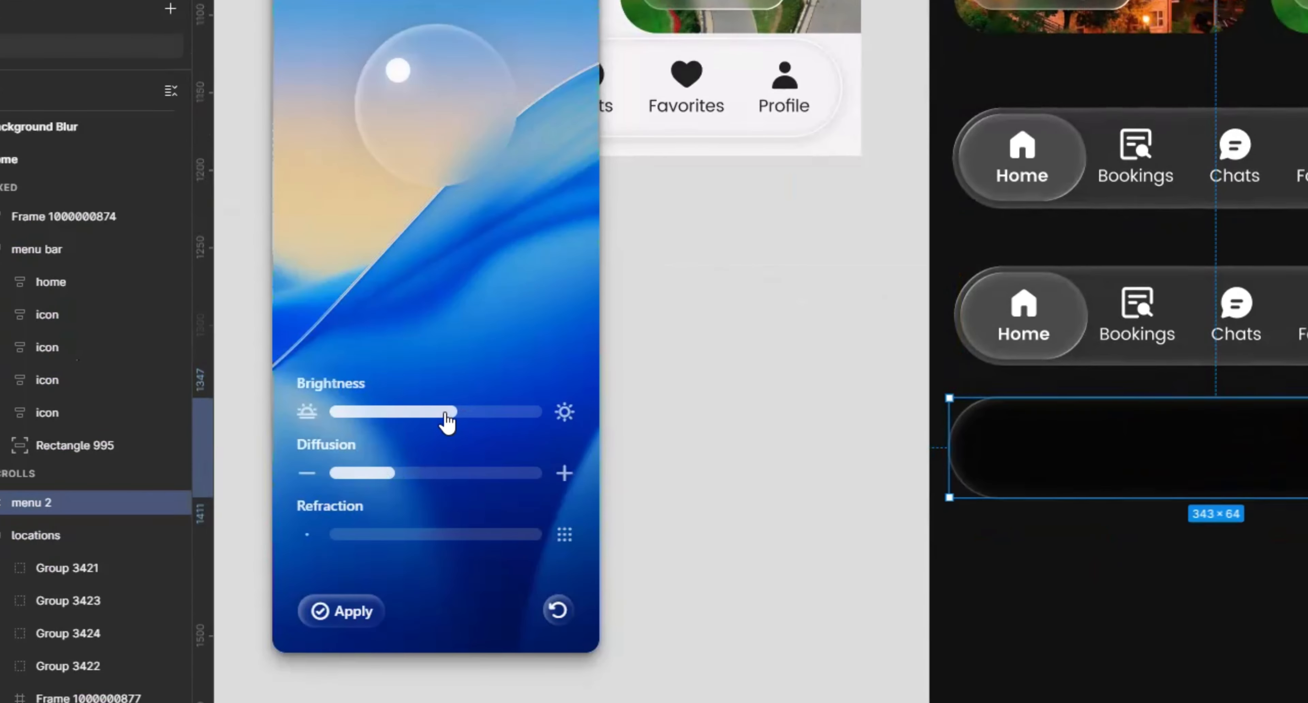
# - Raise the glass effect's brightness to the maximum and its diffusion to about three quarters
pyautogui.moveTo(343, 403); pyautogui.dragTo(383, 403)
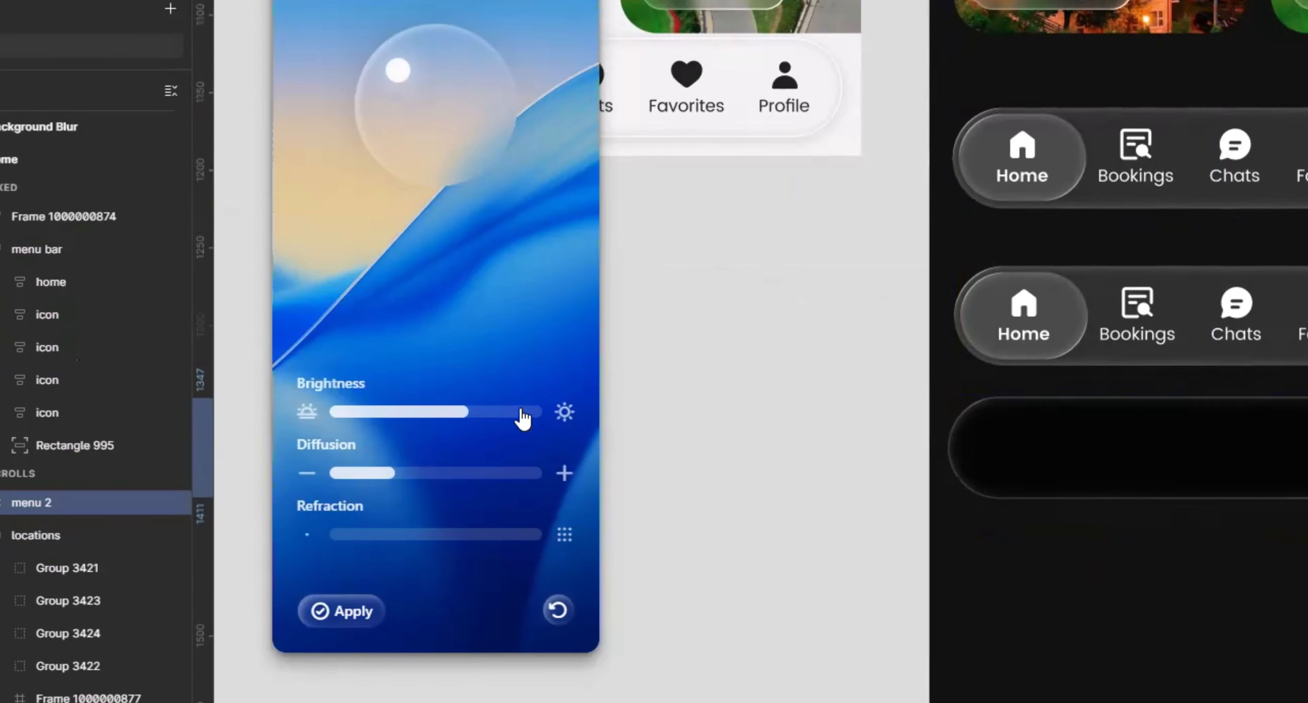
pyautogui.moveTo(523, 419); pyautogui.dragTo(534, 419)
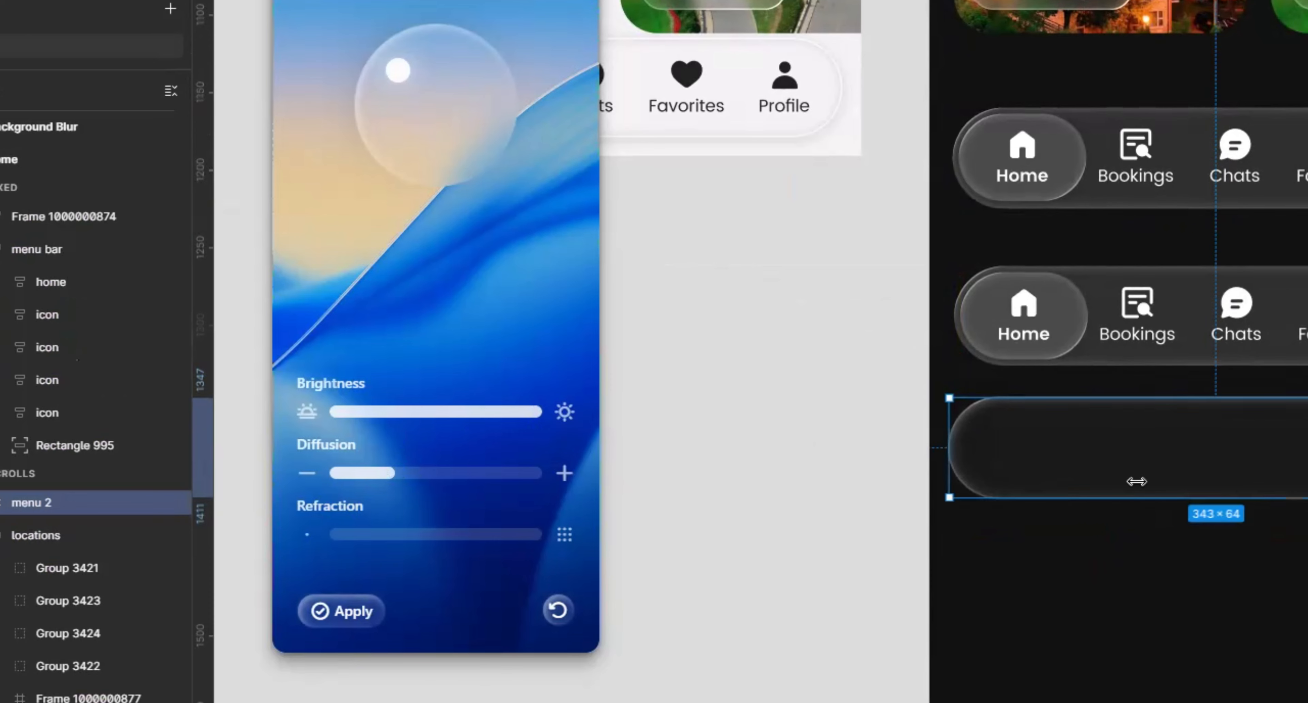
pyautogui.moveTo(390, 470); pyautogui.dragTo(511, 477)
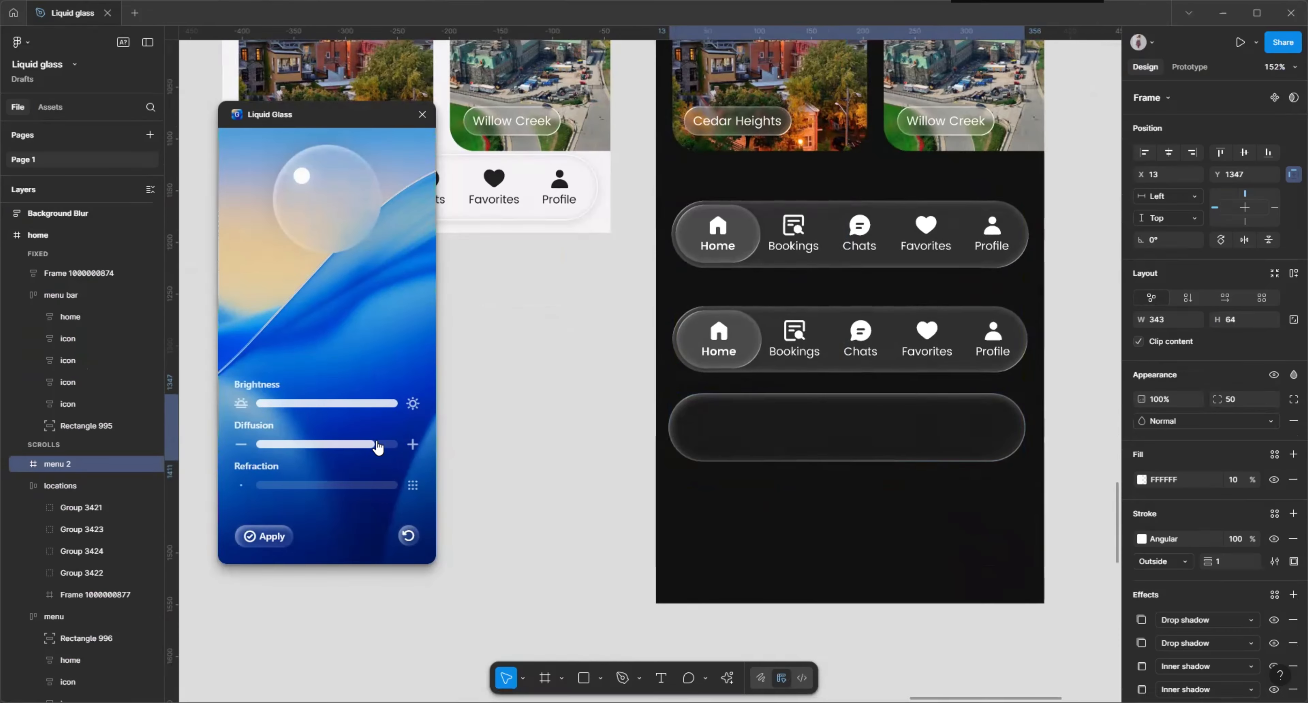
pyautogui.scroll(-5, 759, 514)
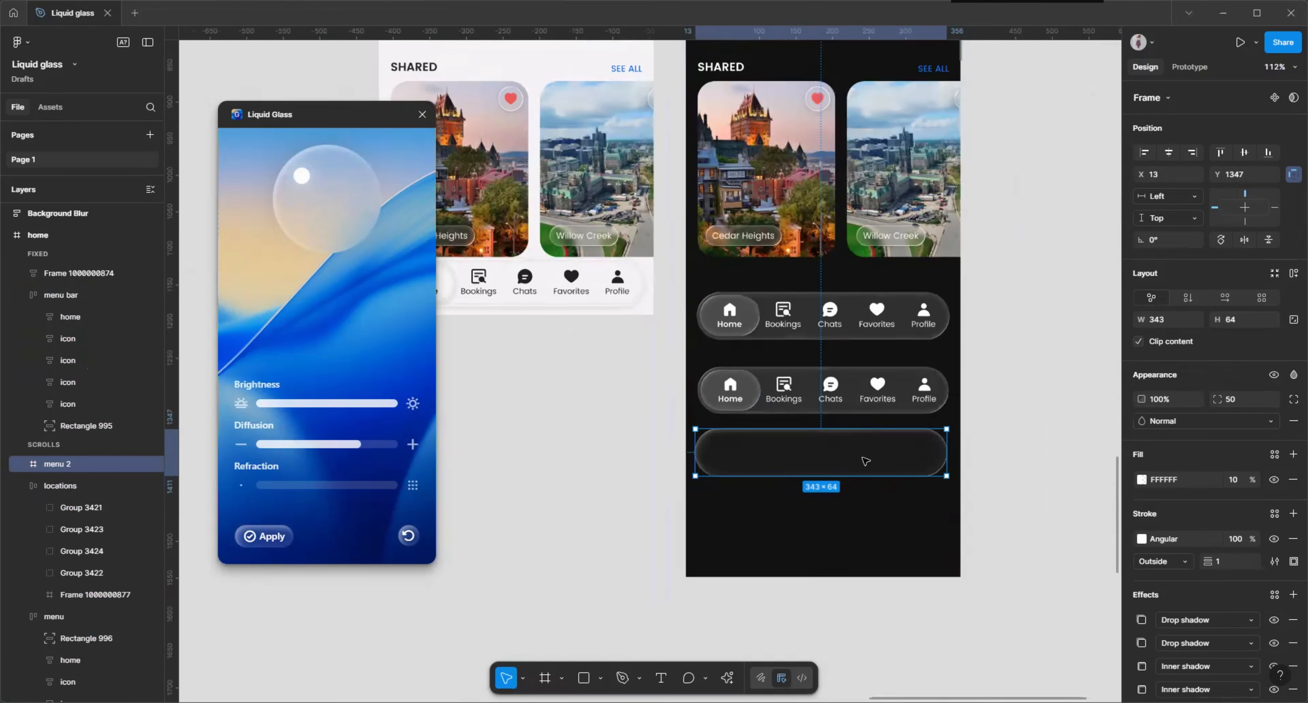
# - Test menu 2 over the Shared cards with auto layout ignored, and return it below the menu bars at X 19, Y 1351
pyautogui.moveTo(838, 303); pyautogui.dragTo(833, 272)
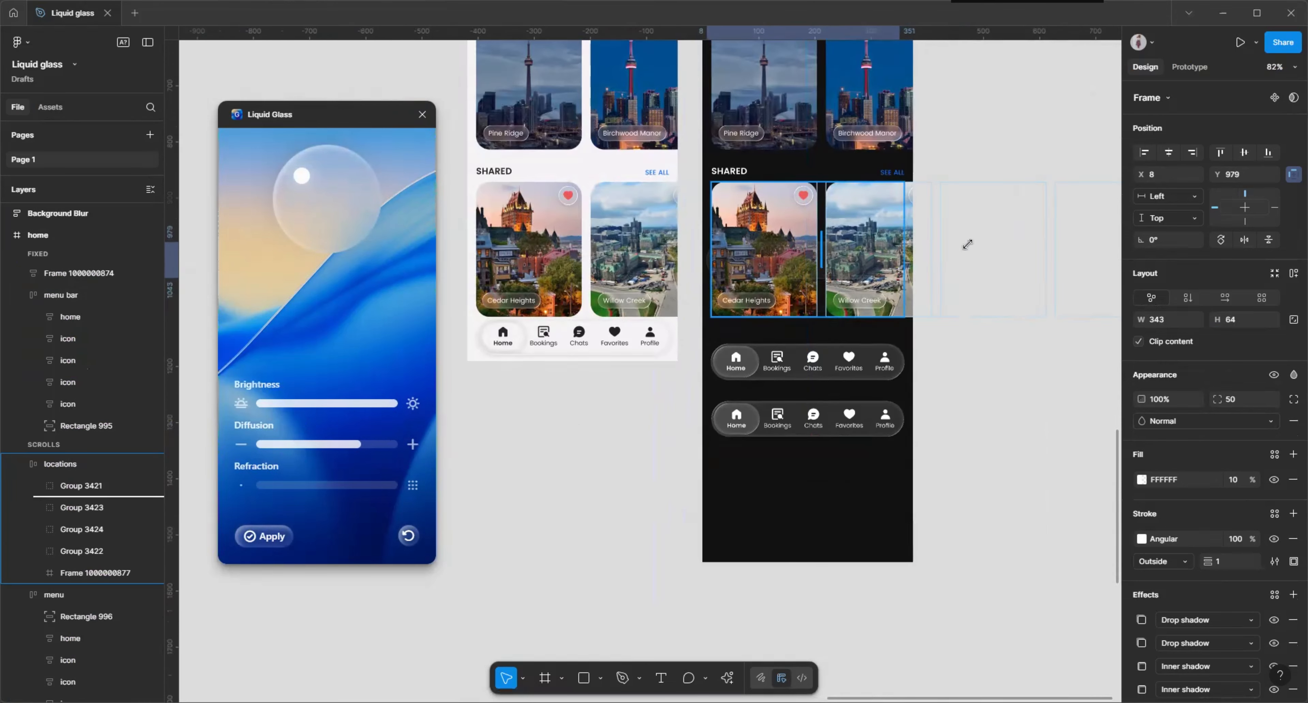
pyautogui.moveTo(968, 245); pyautogui.dragTo(967, 244)
pyautogui.click(1291, 130)
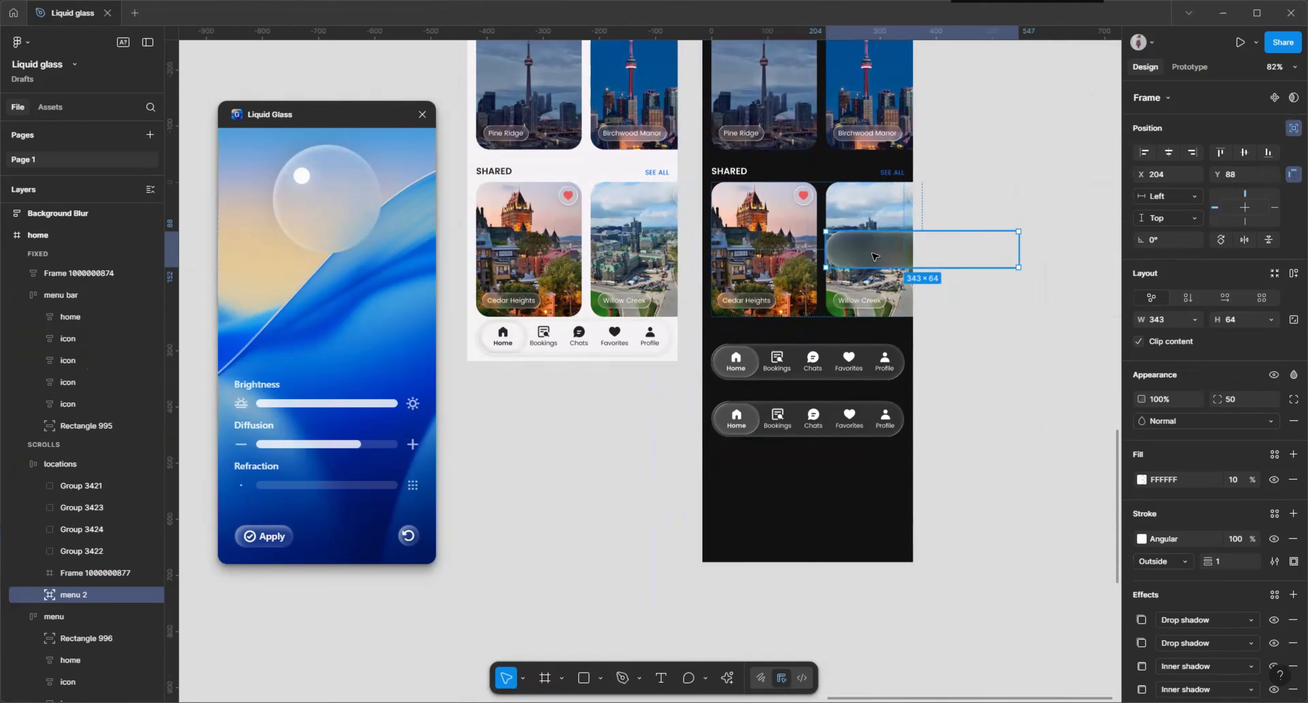
pyautogui.moveTo(785, 258); pyautogui.dragTo(760, 466)
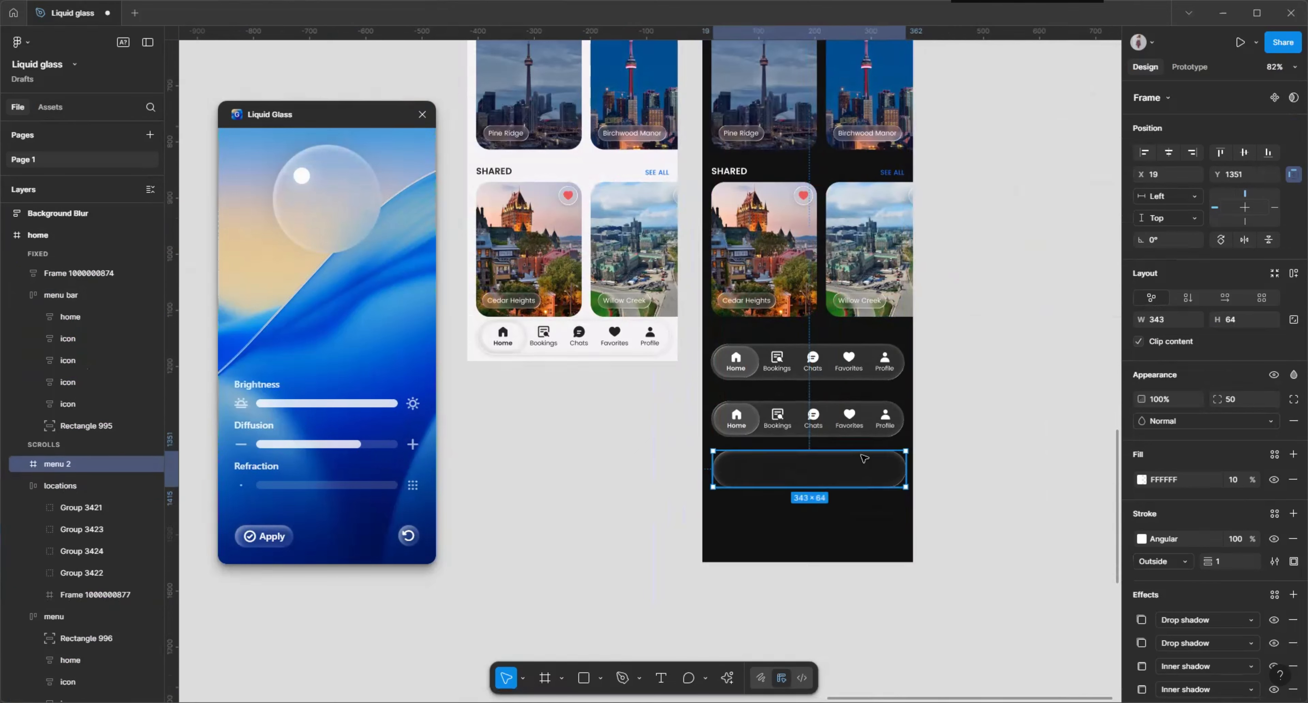
# - Paste the Home, Bookings, Chats, Favorites and Profile items into the menu 2 frame
pyautogui.hotkey('ctrl', 'v')
pyautogui.click(961, 438)
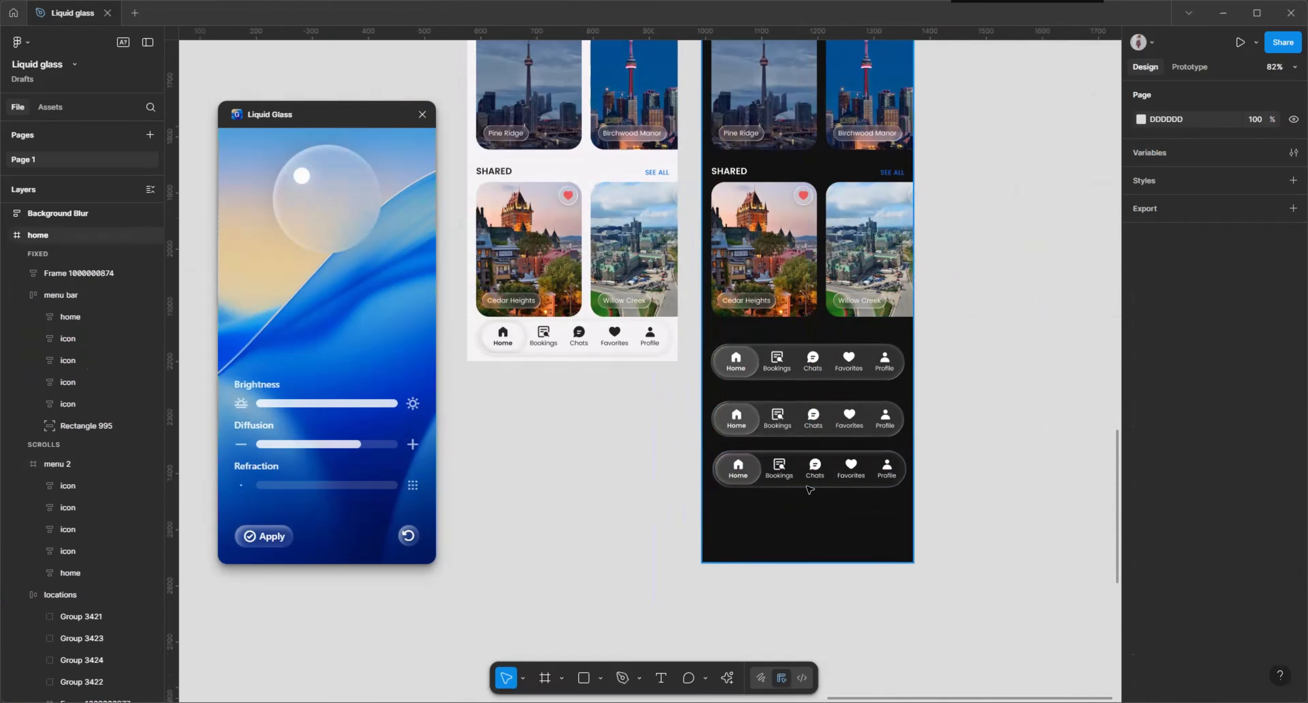
pyautogui.scroll(1, 810, 488)
# - Move menu 2 over the Shared cards, ignore auto layout, and place it horizontally centred at X 0, Y 40
pyautogui.click(807, 478)
pyautogui.moveTo(807, 478); pyautogui.dragTo(800, 248)
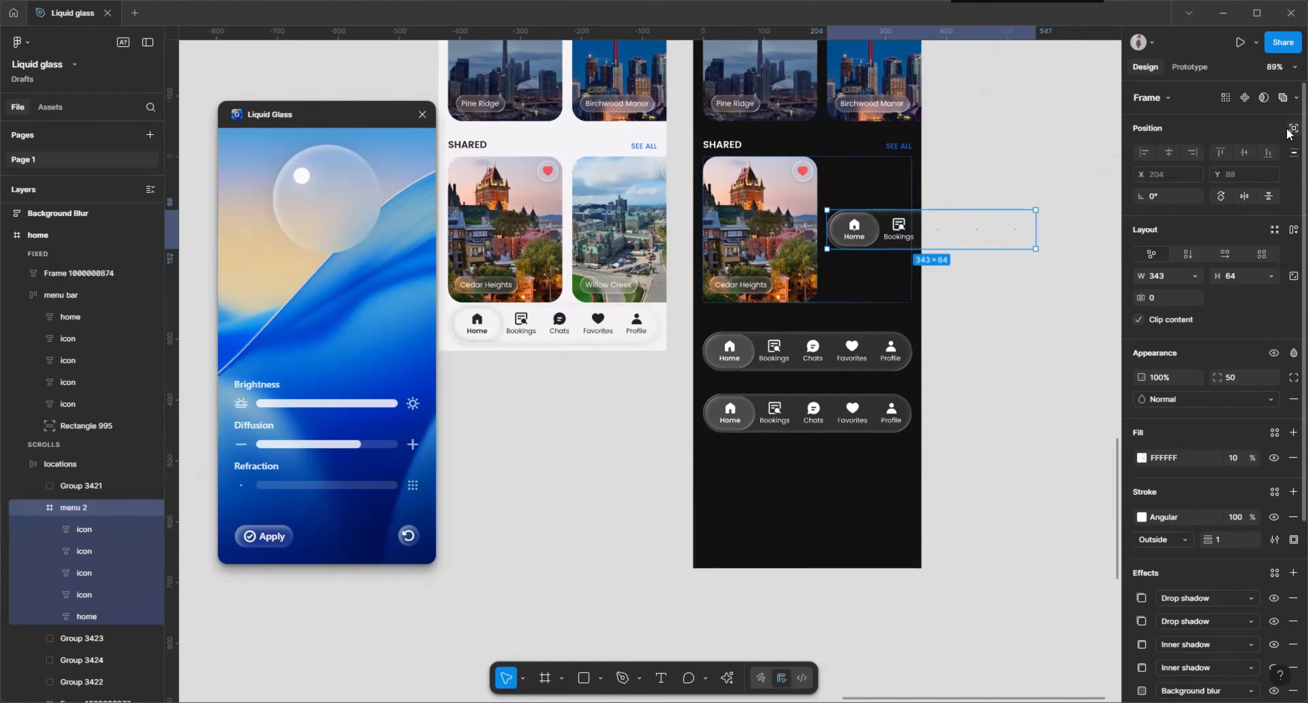
pyautogui.click(1294, 128)
pyautogui.scroll(2, 927, 192)
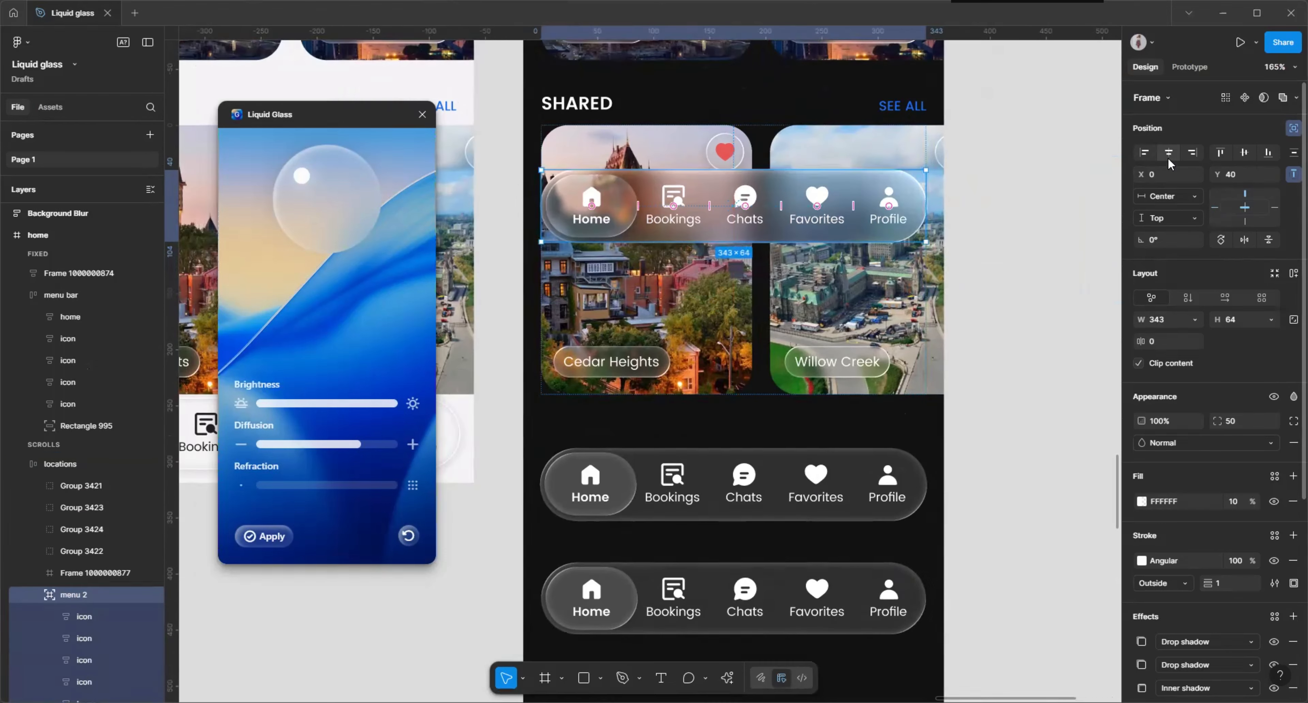
pyautogui.click(780, 501)
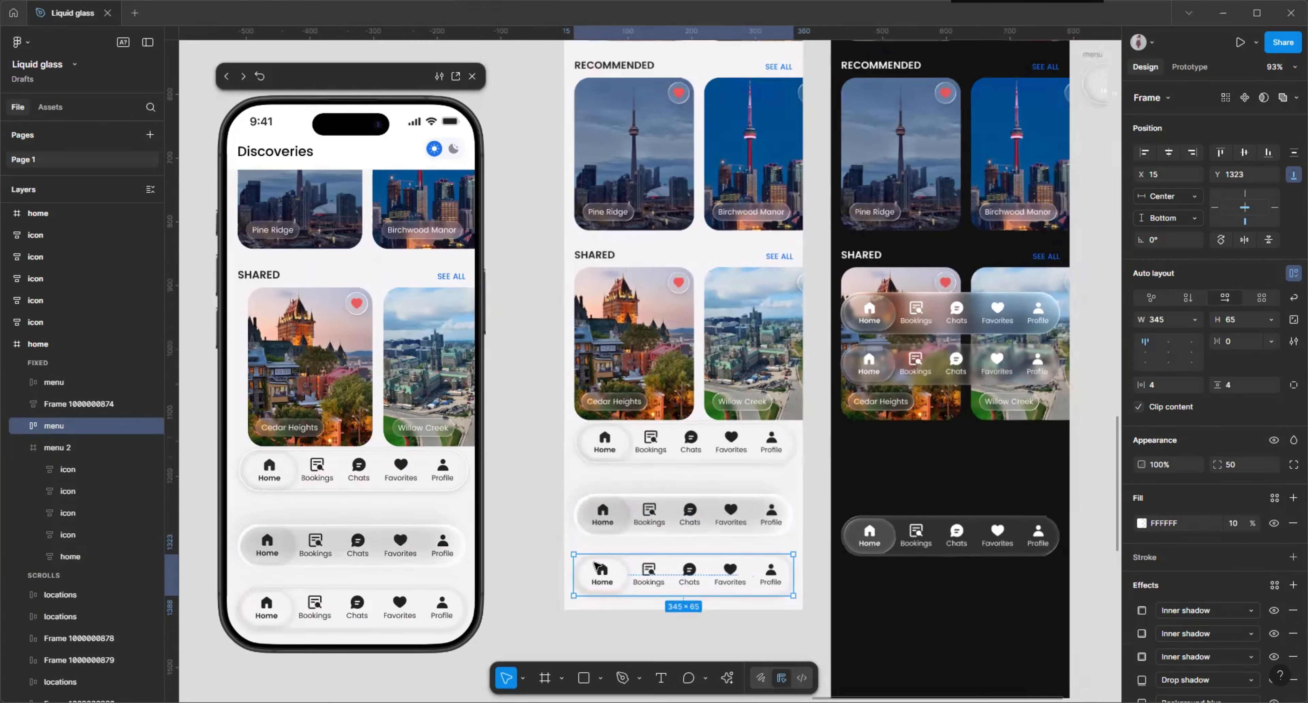
# - Preview the dark home screen and compare the three menu bars against the cards and the dark background
pyautogui.scroll(-3, 599, 566)
pyautogui.scroll(3, 782, 76)
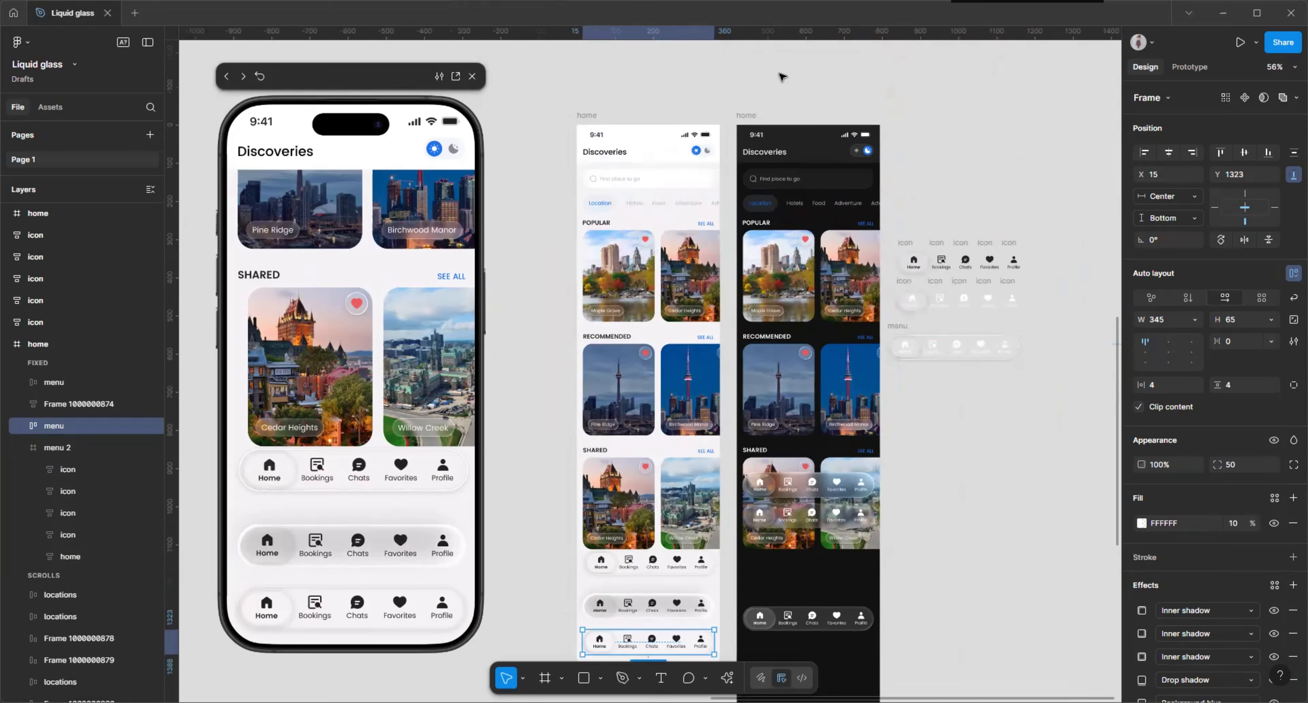
pyautogui.click(746, 116)
pyautogui.scroll(-1, 880, 486)
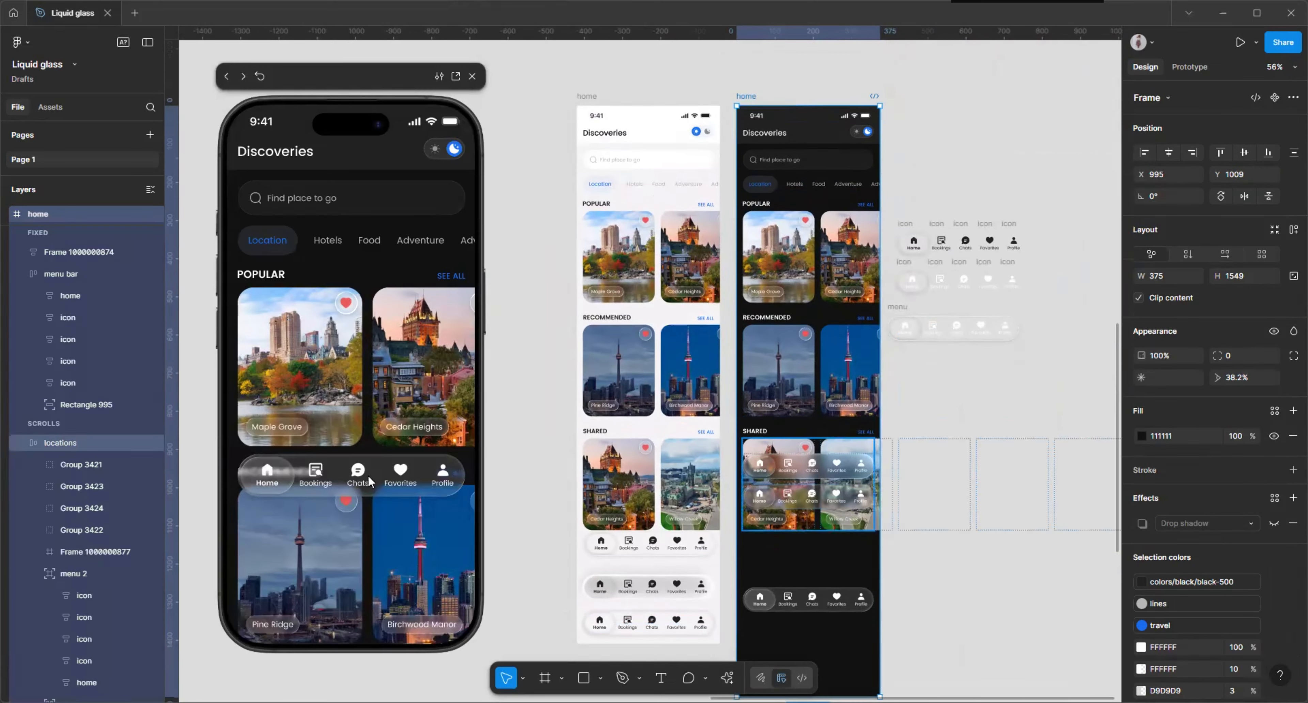
pyautogui.scroll(-5, 386, 373)
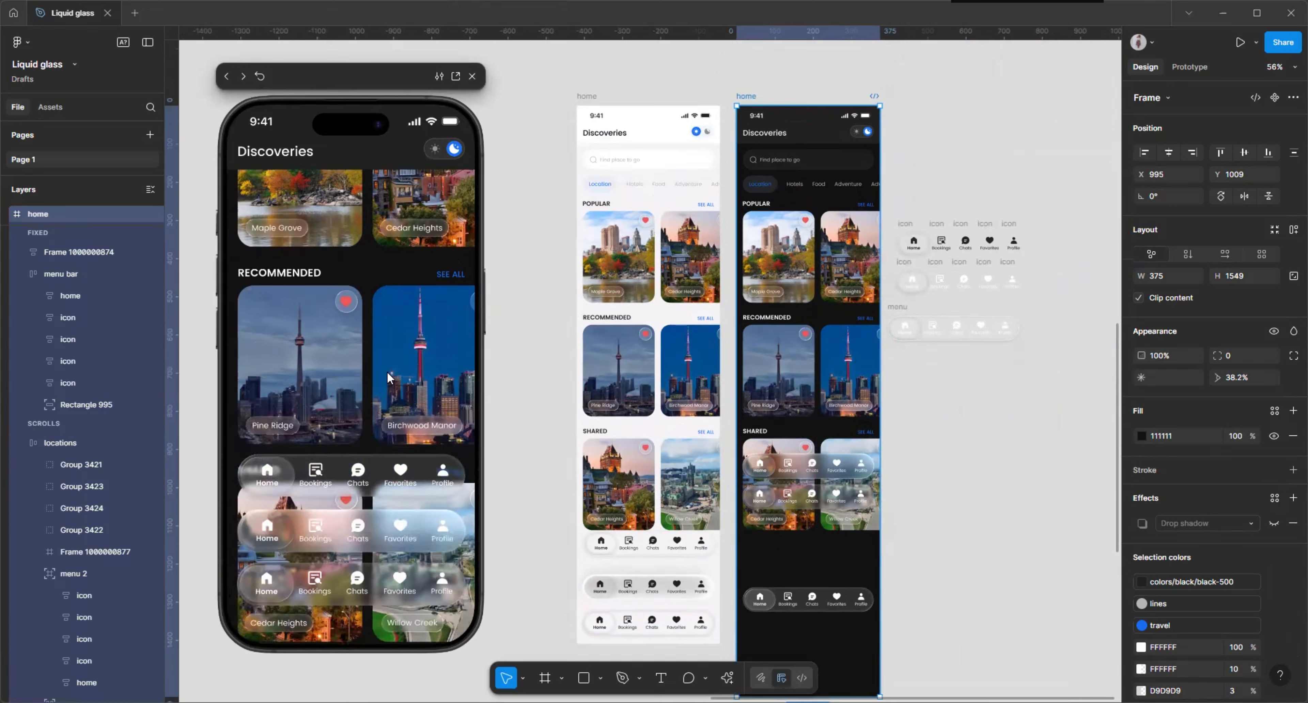
pyautogui.scroll(5, 390, 379)
pyautogui.scroll(5, 886, 571)
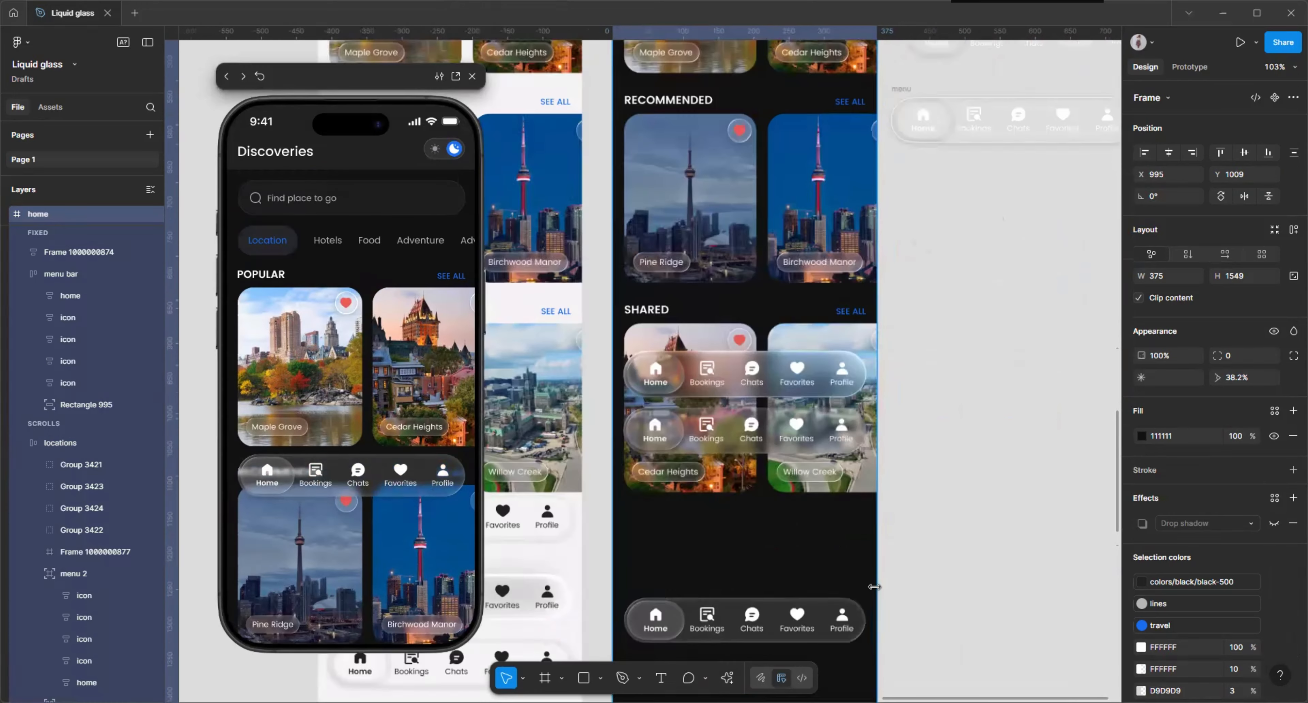
pyautogui.scroll(-5, 790, 530)
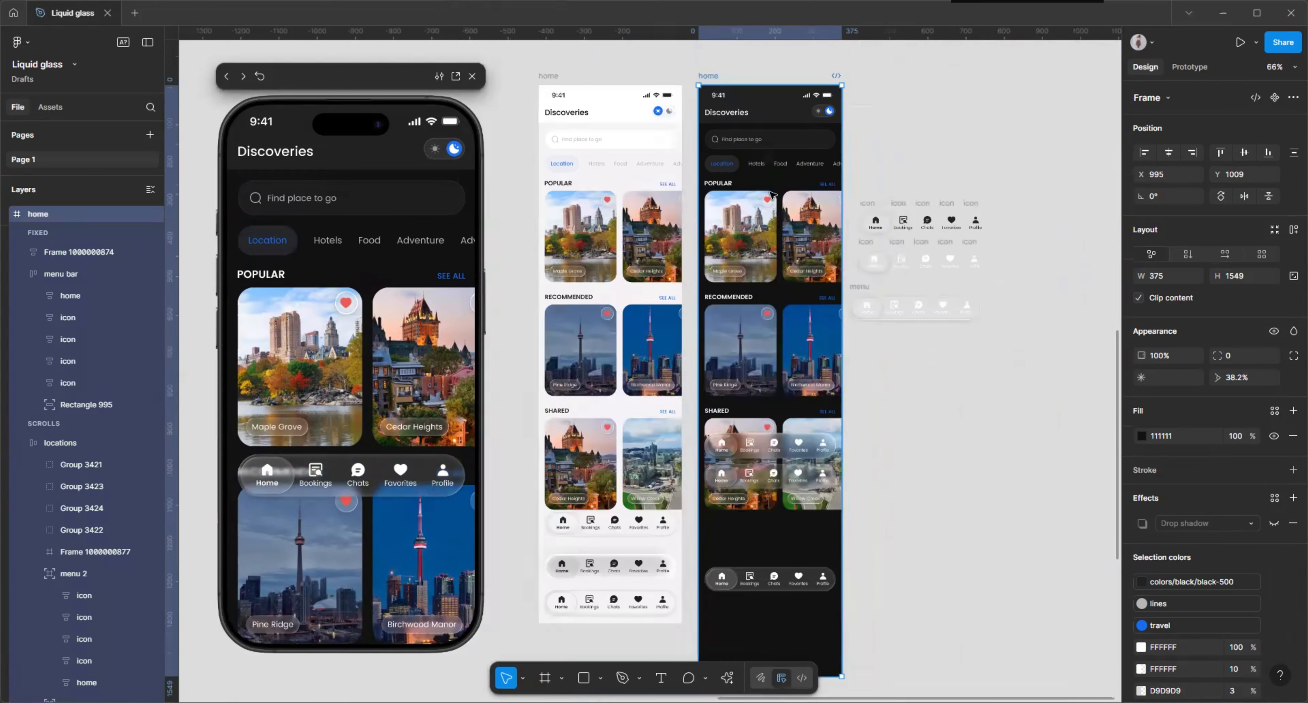
pyautogui.scroll(-5, 359, 530)
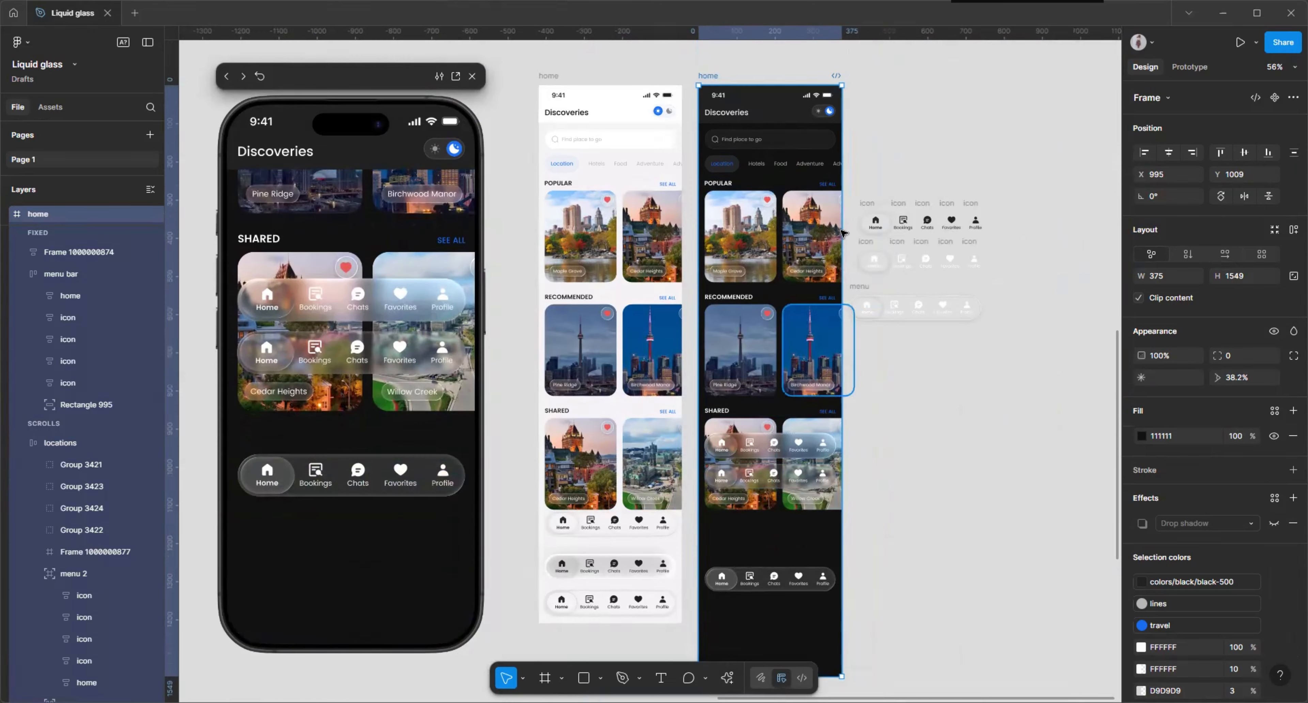
pyautogui.scroll(1, 834, 477)
pyautogui.scroll(-3, 834, 477)
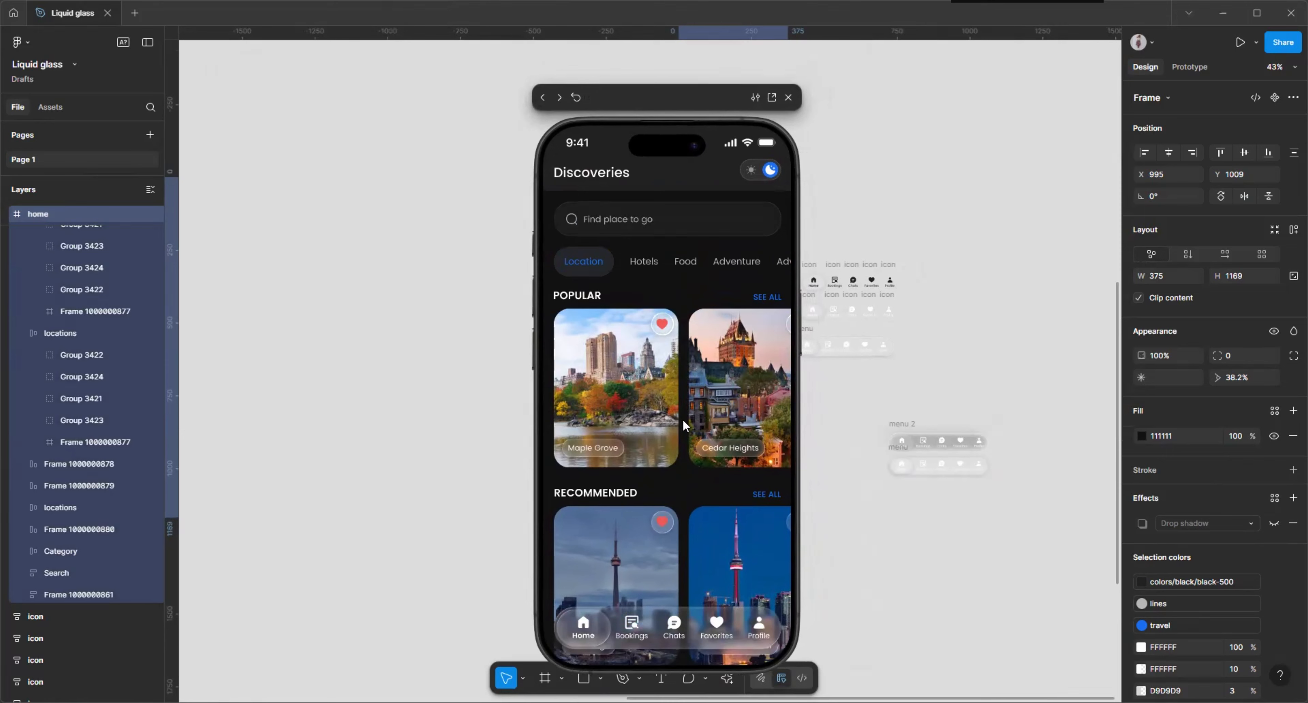
# - Scroll the dark home screen preview and its card carousels to examine the glass menu bar over different images
pyautogui.scroll(-5, 683, 419)
pyautogui.scroll(5, 675, 370)
pyautogui.scroll(-5, 693, 574)
pyautogui.scroll(5, 682, 386)
pyautogui.hscroll(5, 639, 440)
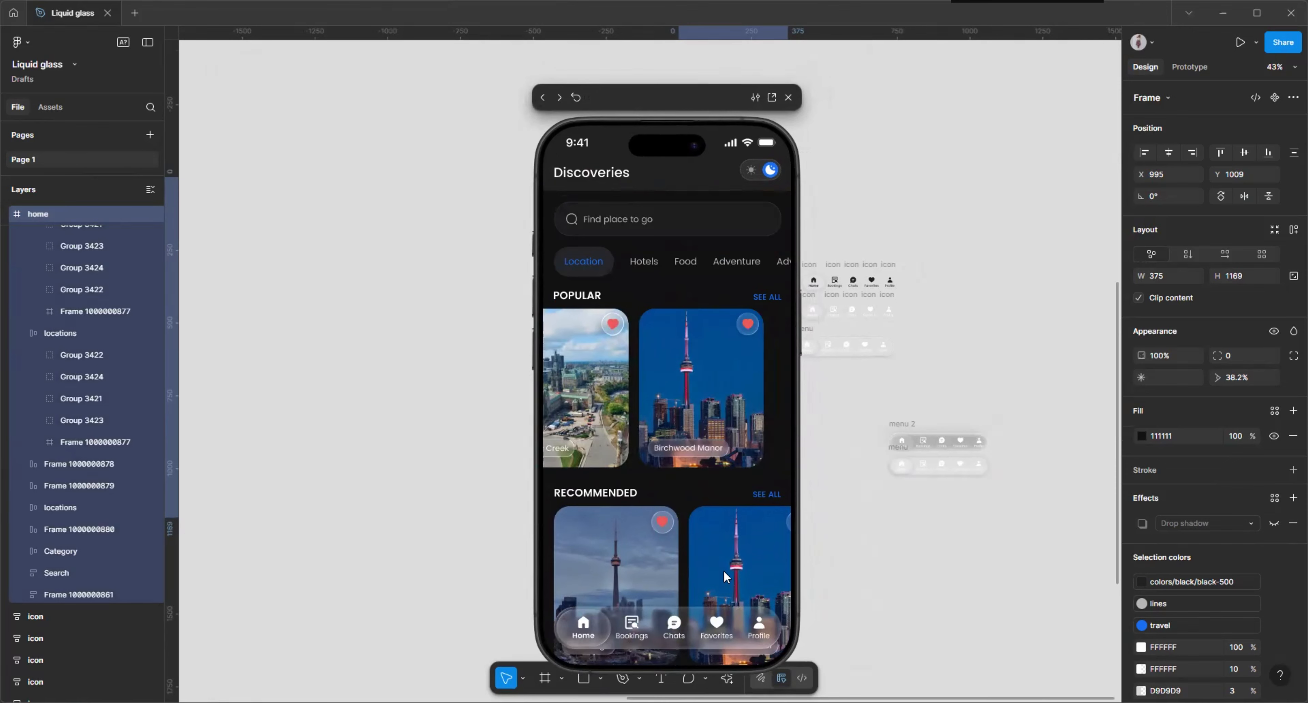
pyautogui.hscroll(5, 725, 576)
pyautogui.scroll(-5, 643, 387)
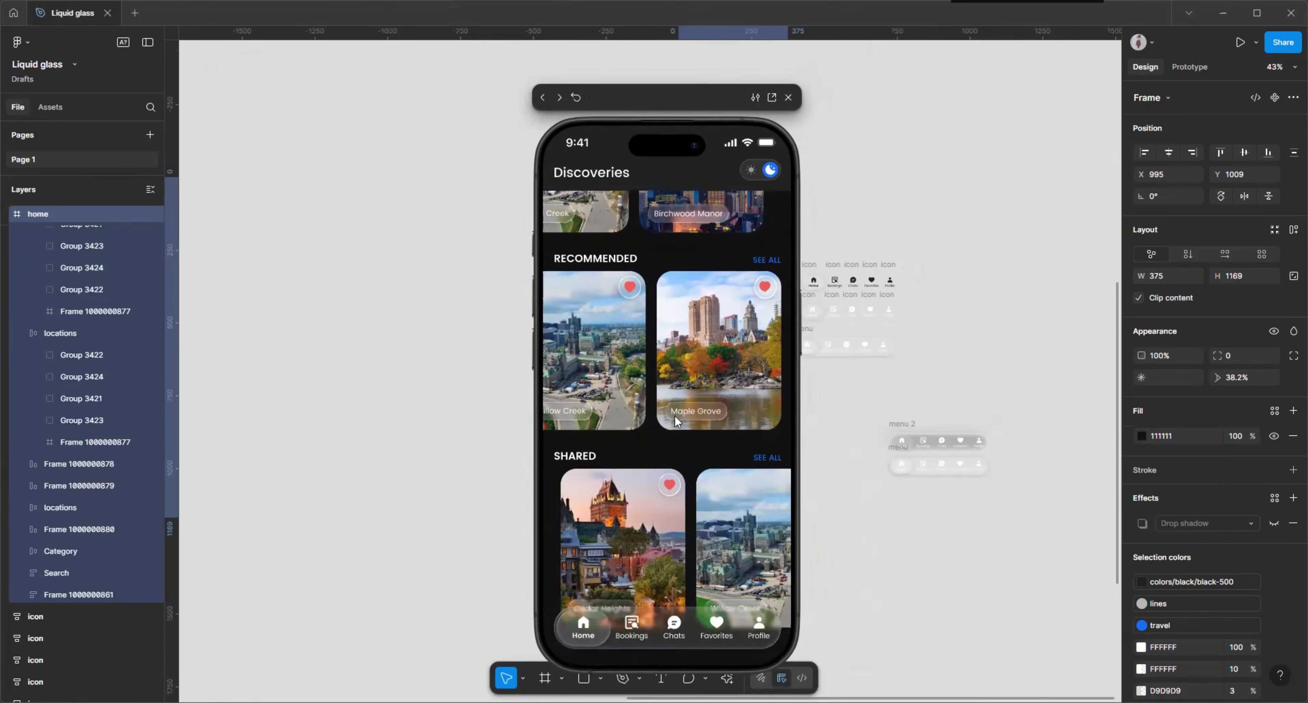
pyautogui.hscroll(5, 688, 512)
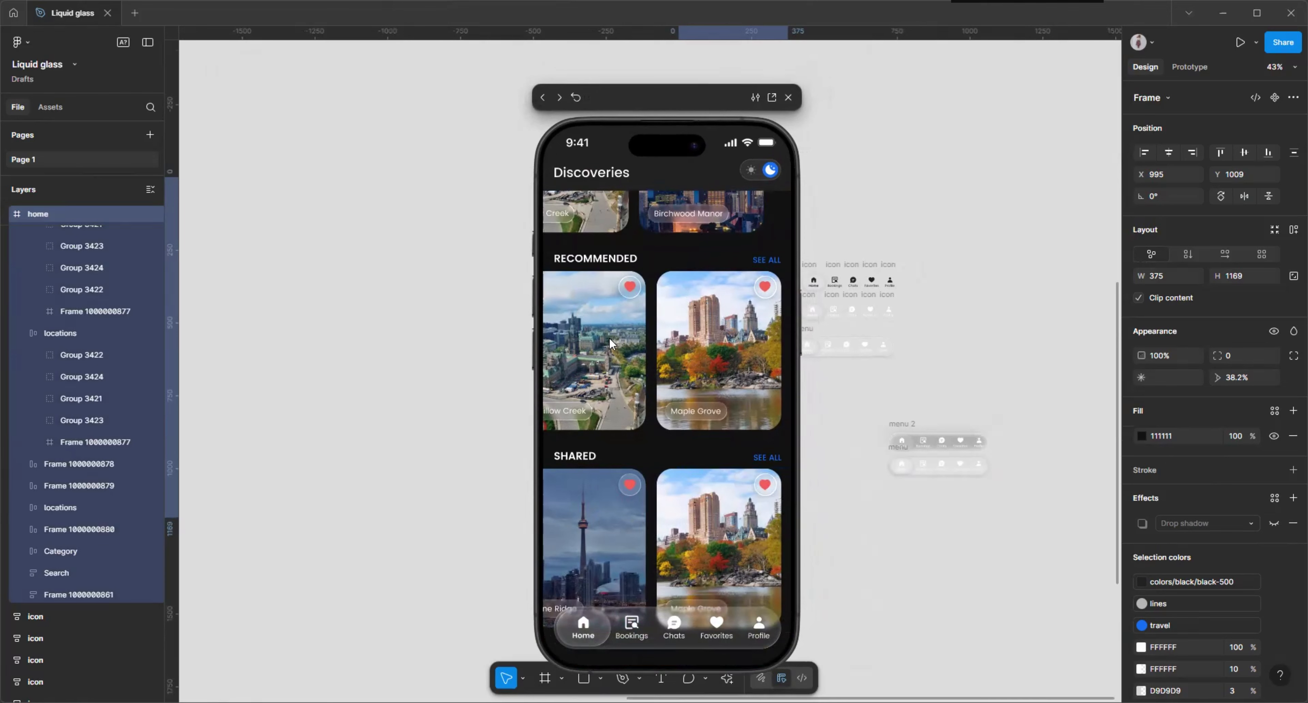
pyautogui.scroll(5, 609, 337)
pyautogui.hscroll(-3, 656, 398)
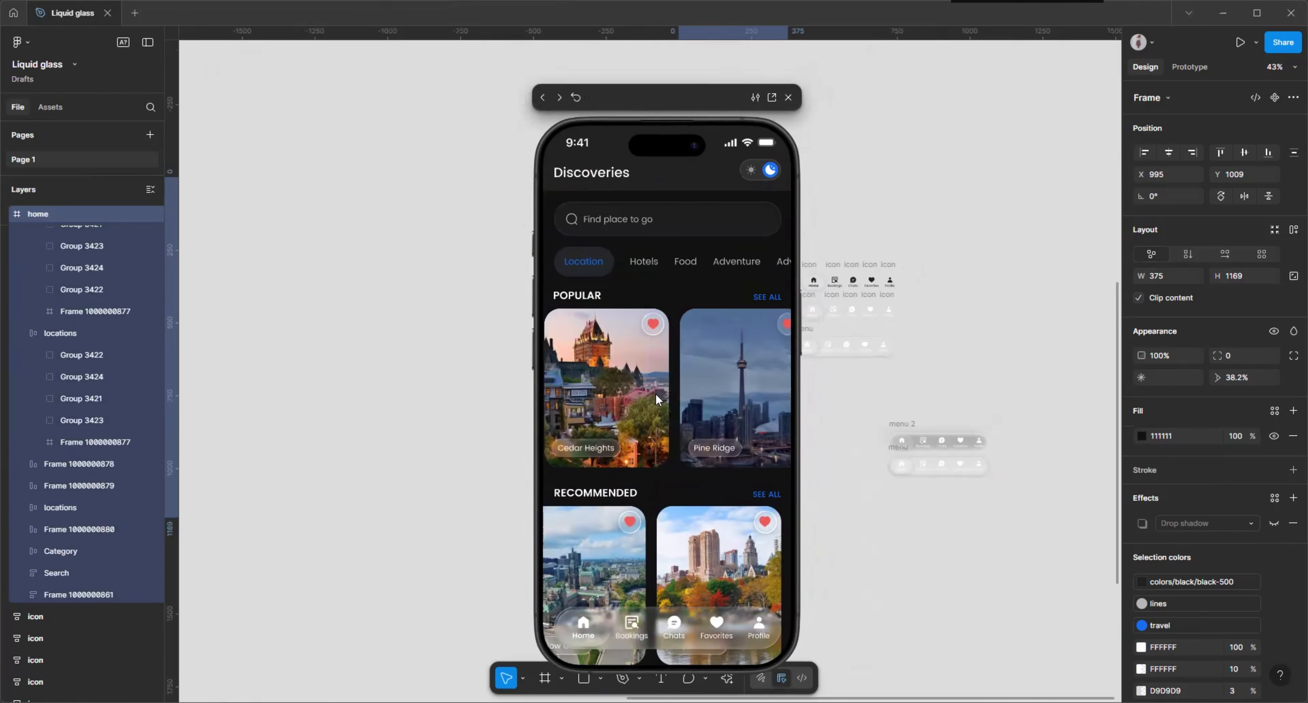
pyautogui.moveTo(752, 404); pyautogui.dragTo(449, 423)
pyautogui.moveTo(601, 410); pyautogui.dragTo(723, 389)
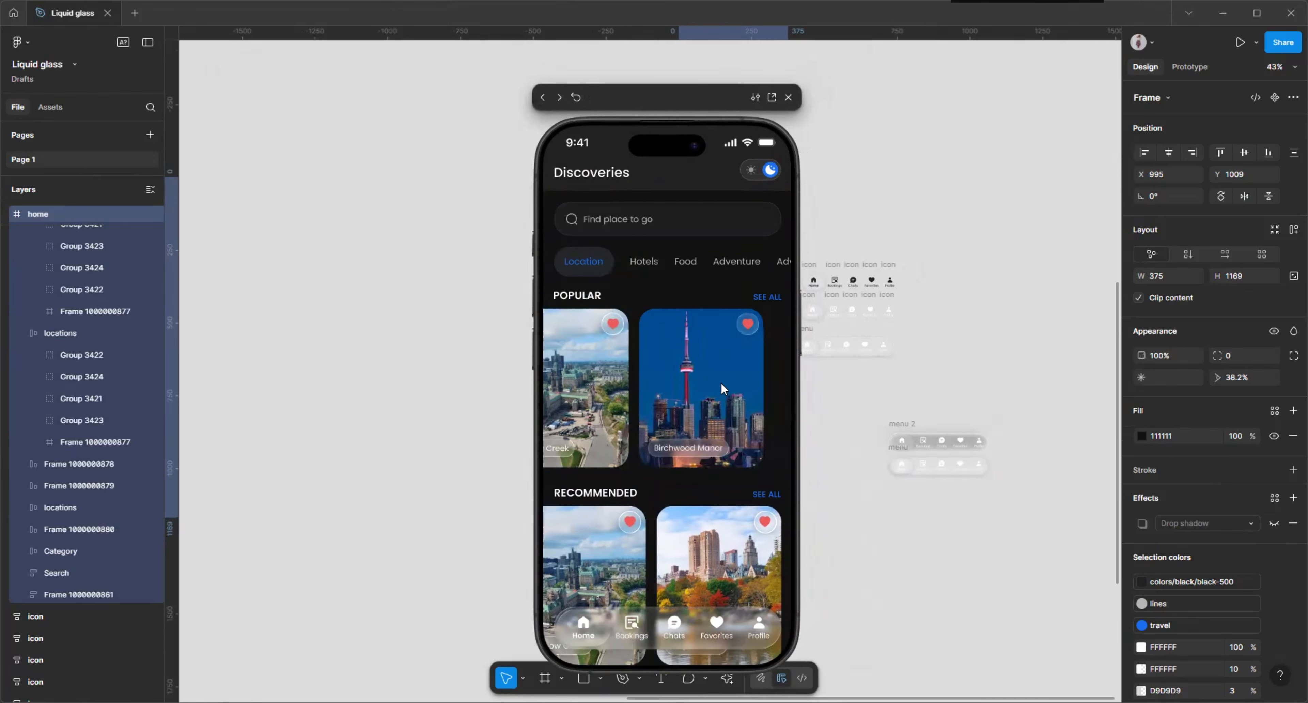